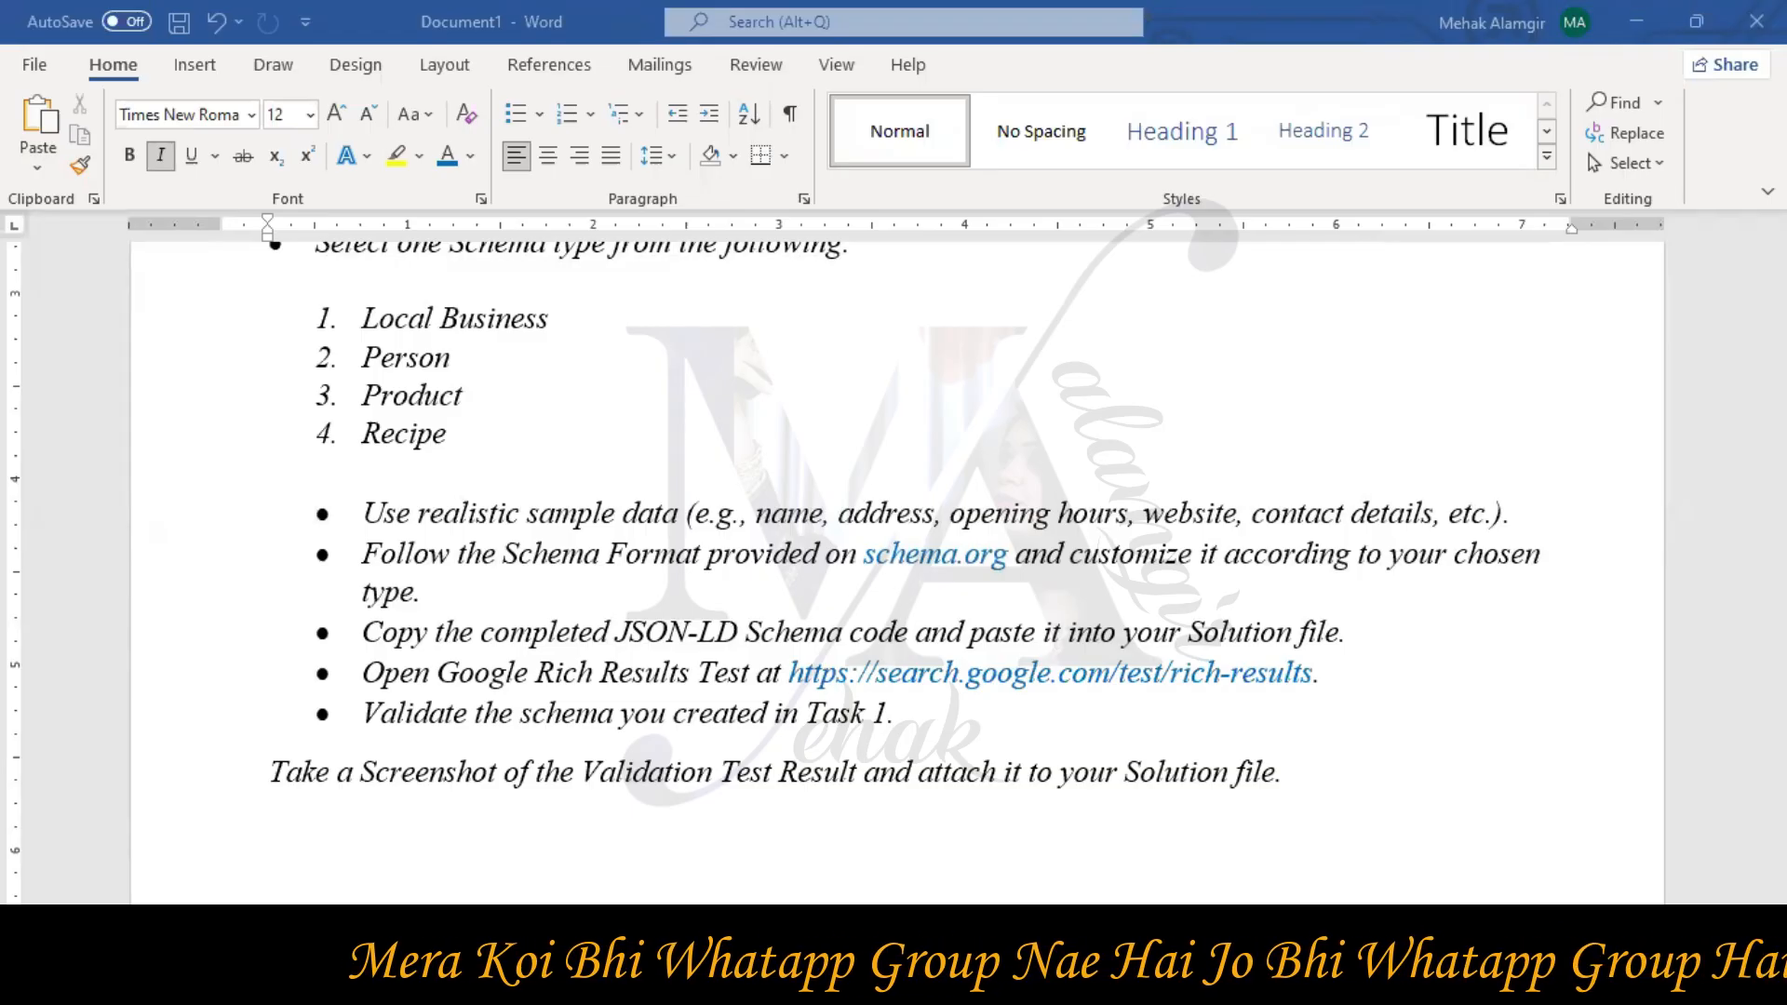
Search Google for 'json-ld schema generator' and open TechnicalSEO's Schema Markup Generator
scroll(707, 792, down, 1)
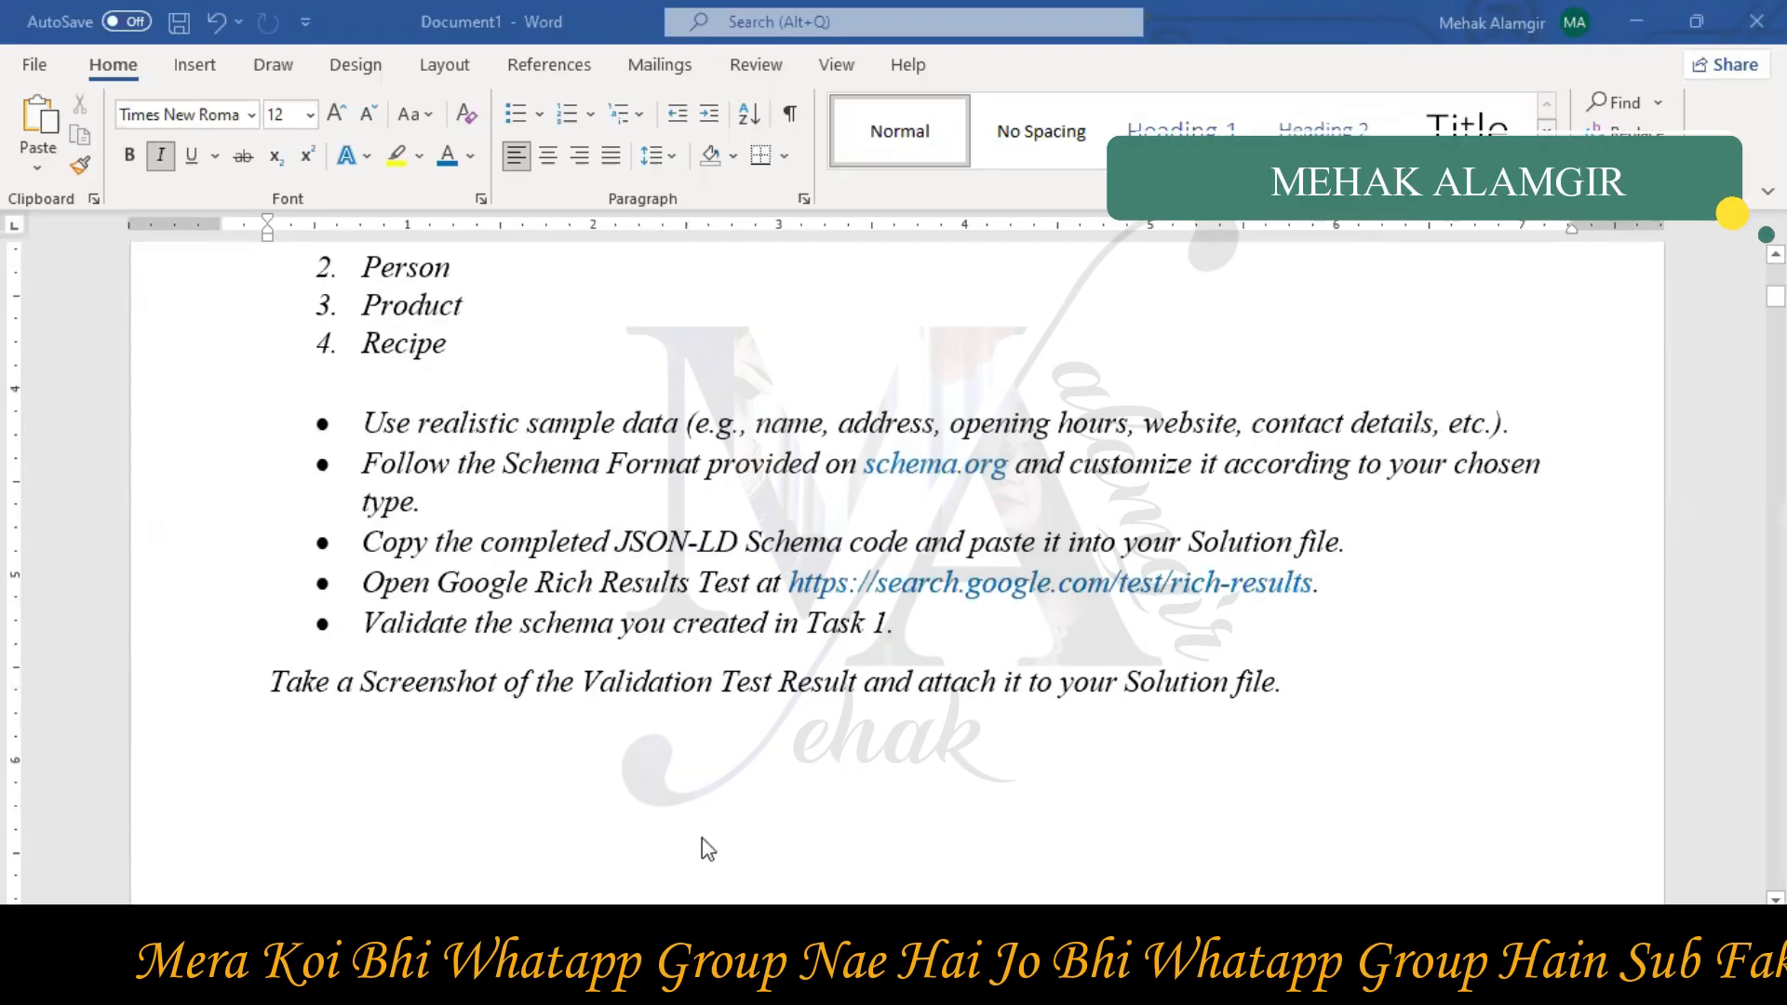
key(alt+Tab)
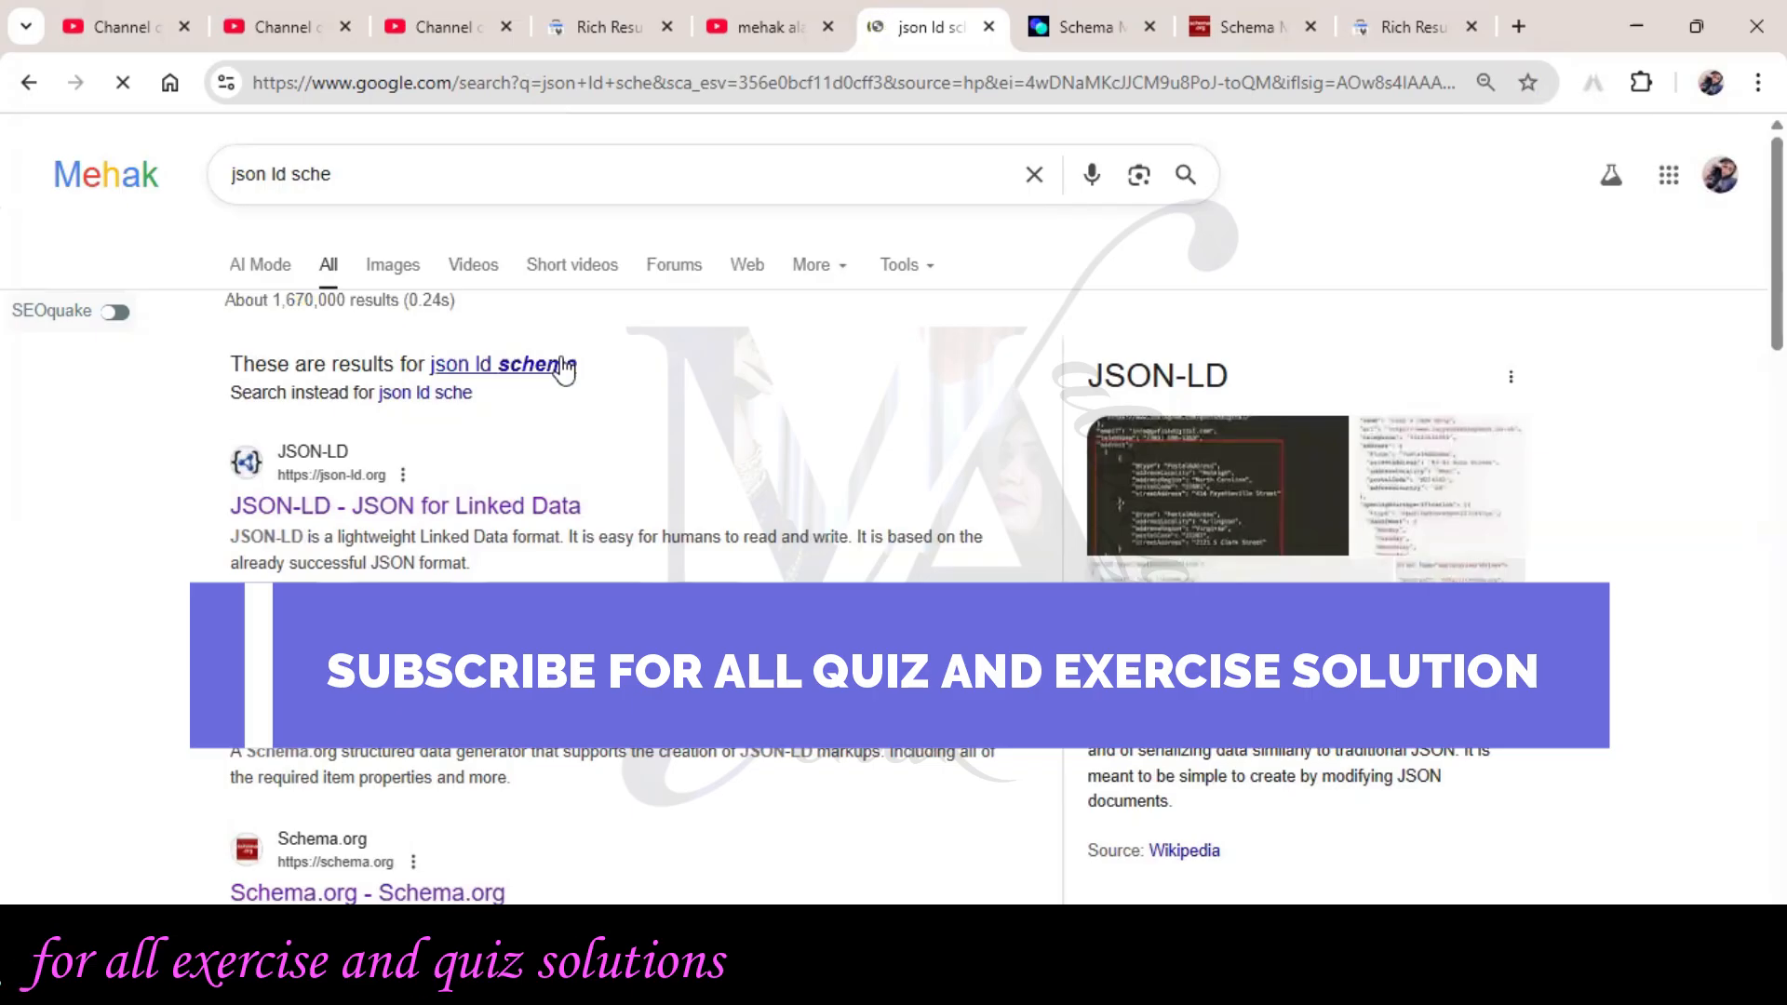
click(564, 367)
click(535, 182)
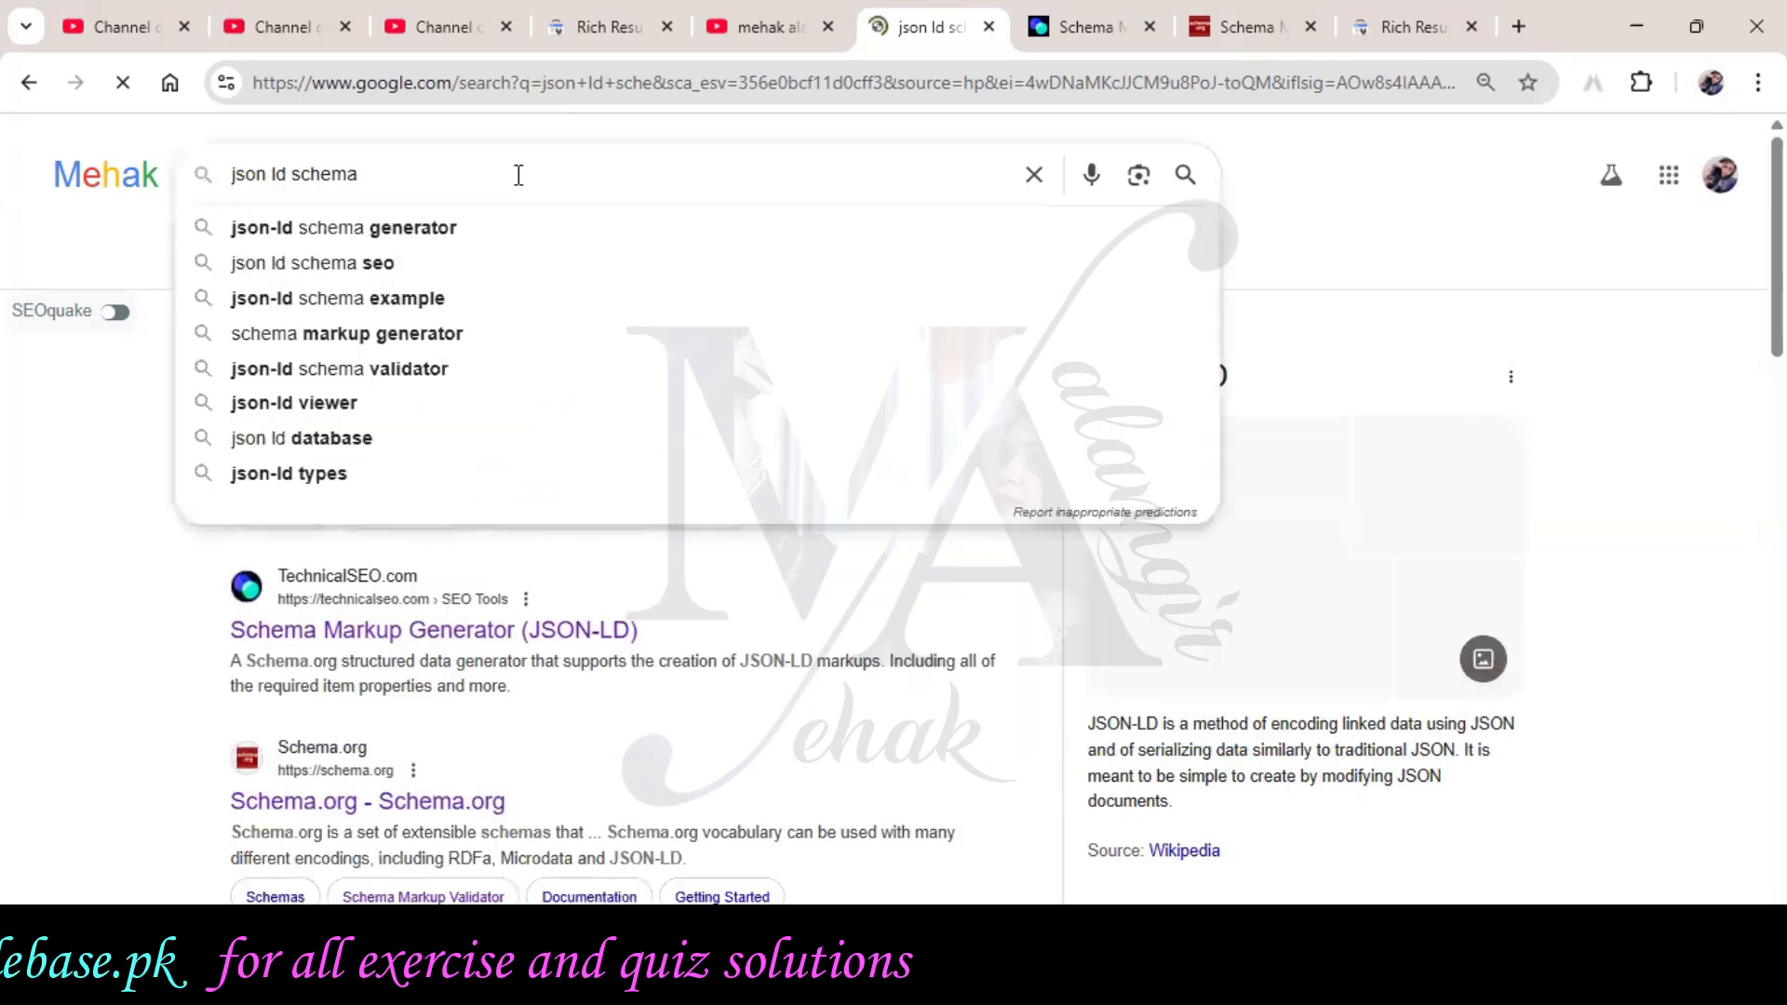
click(543, 228)
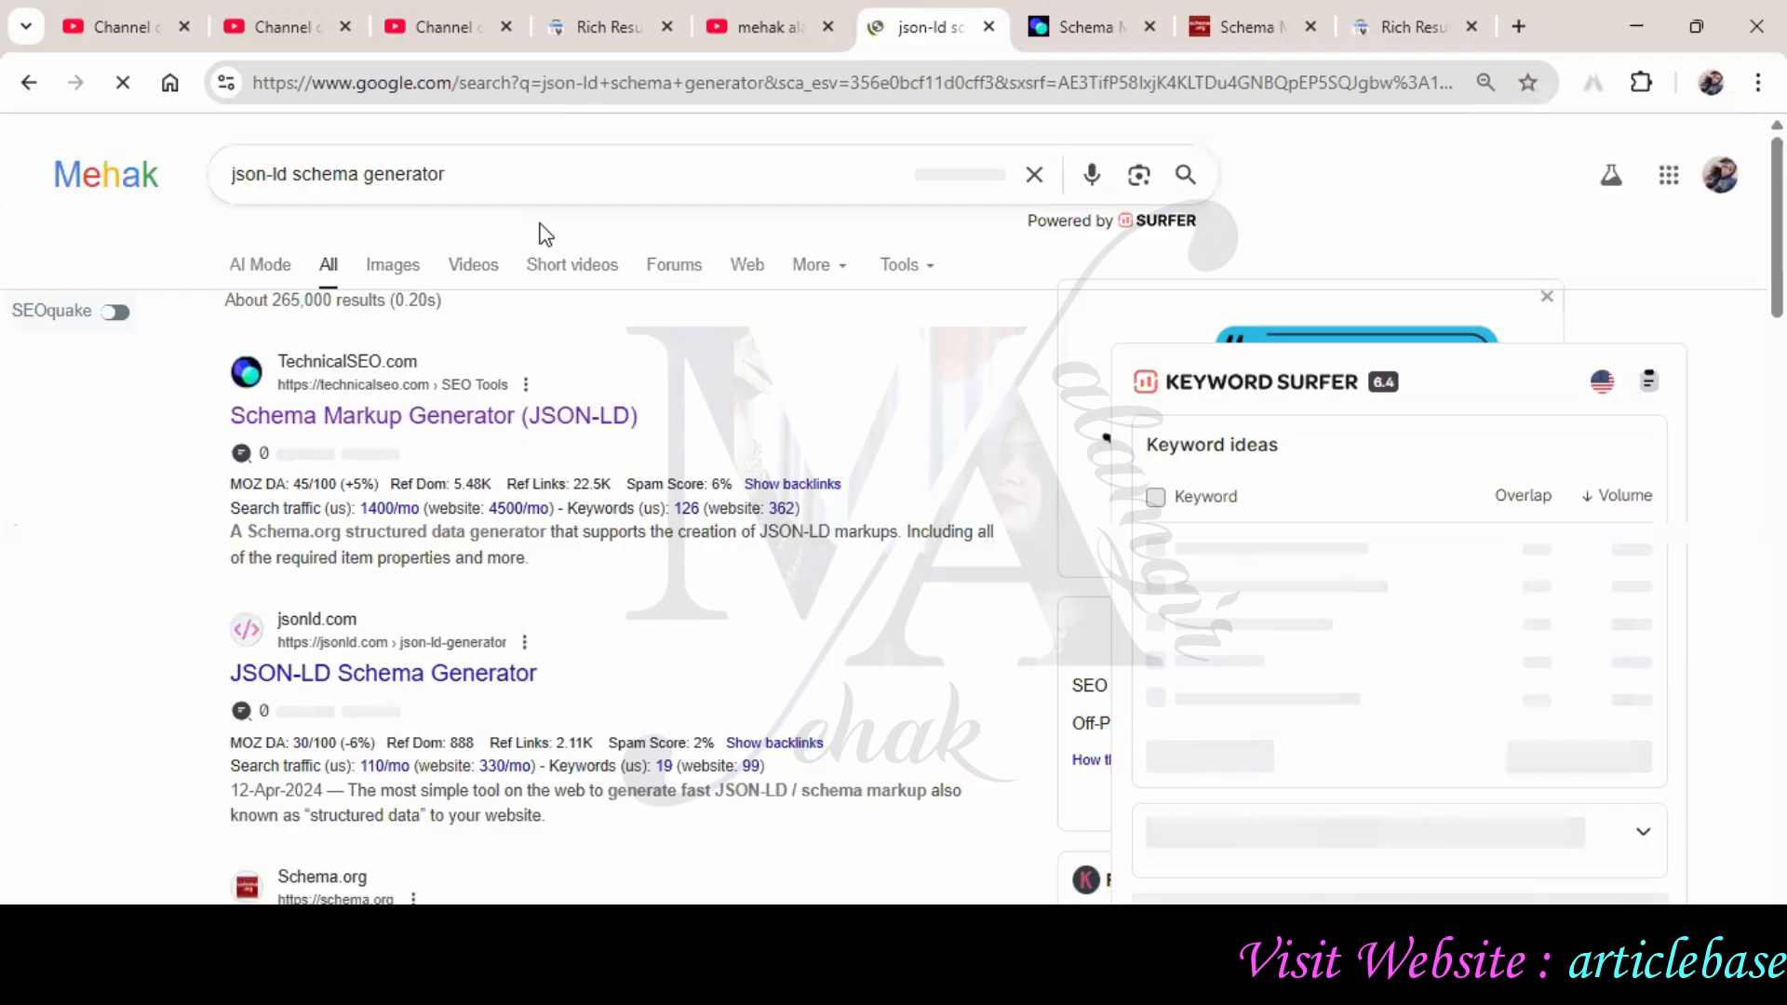
click(1065, 35)
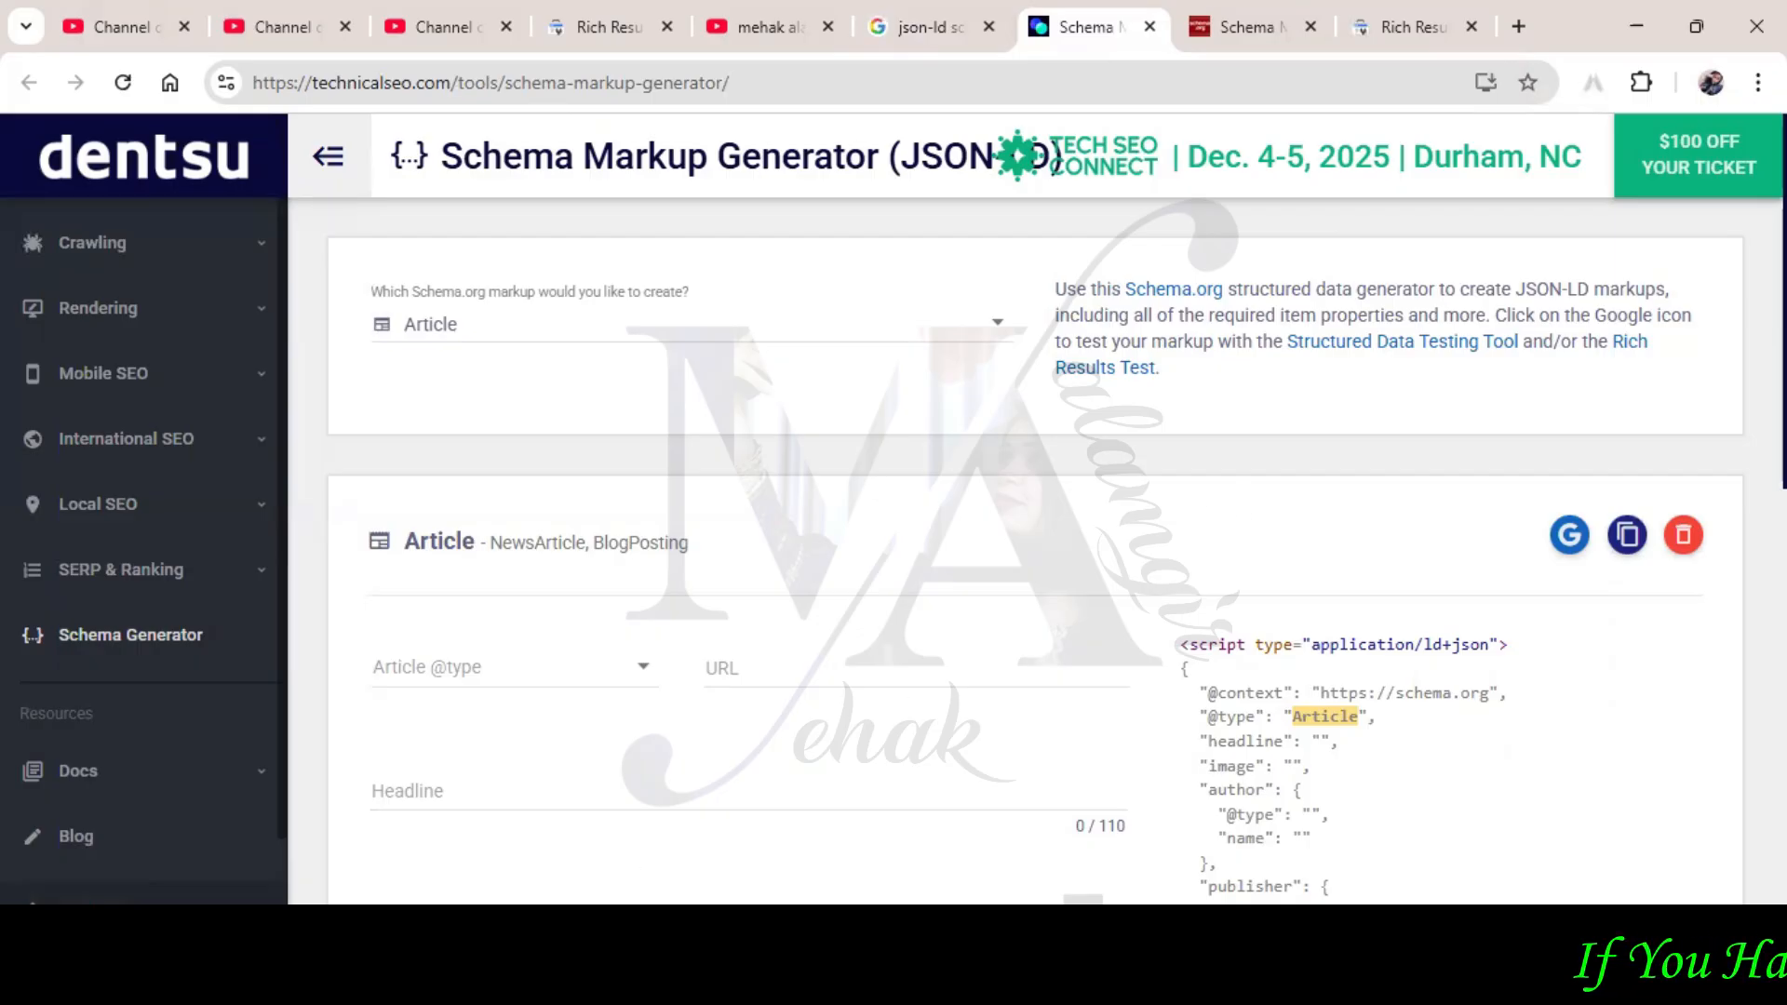
After checking the task document, switch the generator's schema type from Article to Local Business
key(alt+Tab)
scroll(711, 852, up, 1)
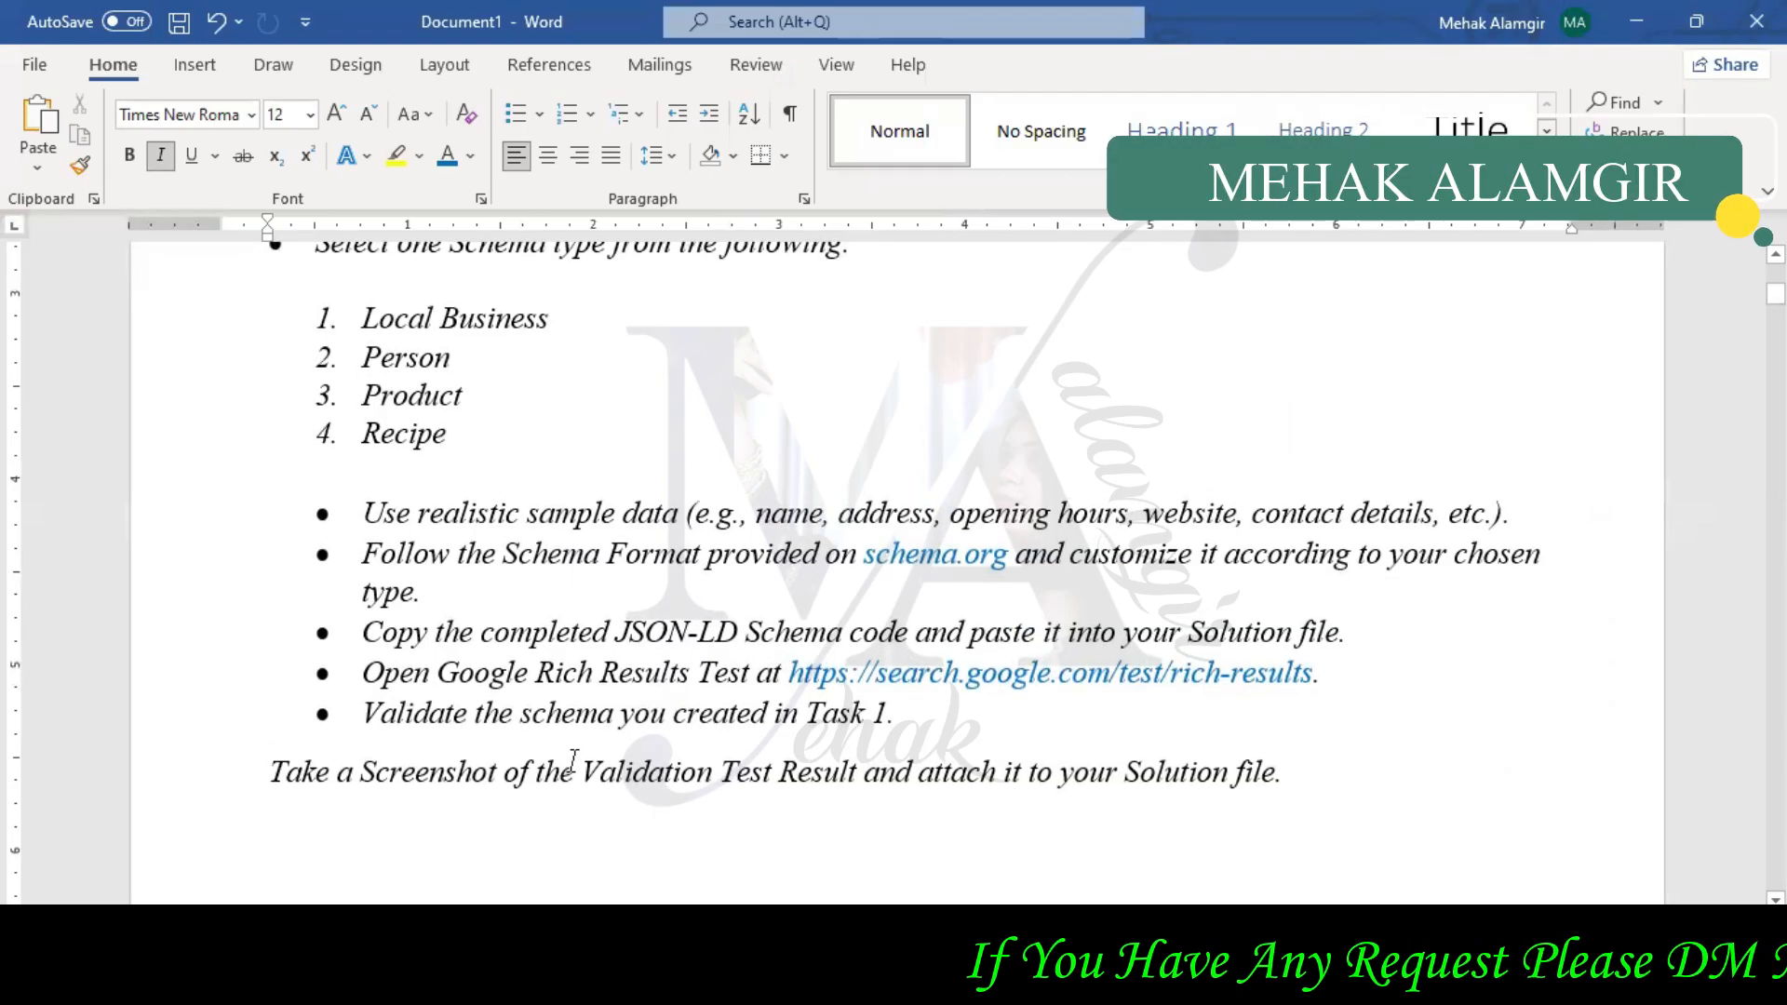
key(alt+Tab)
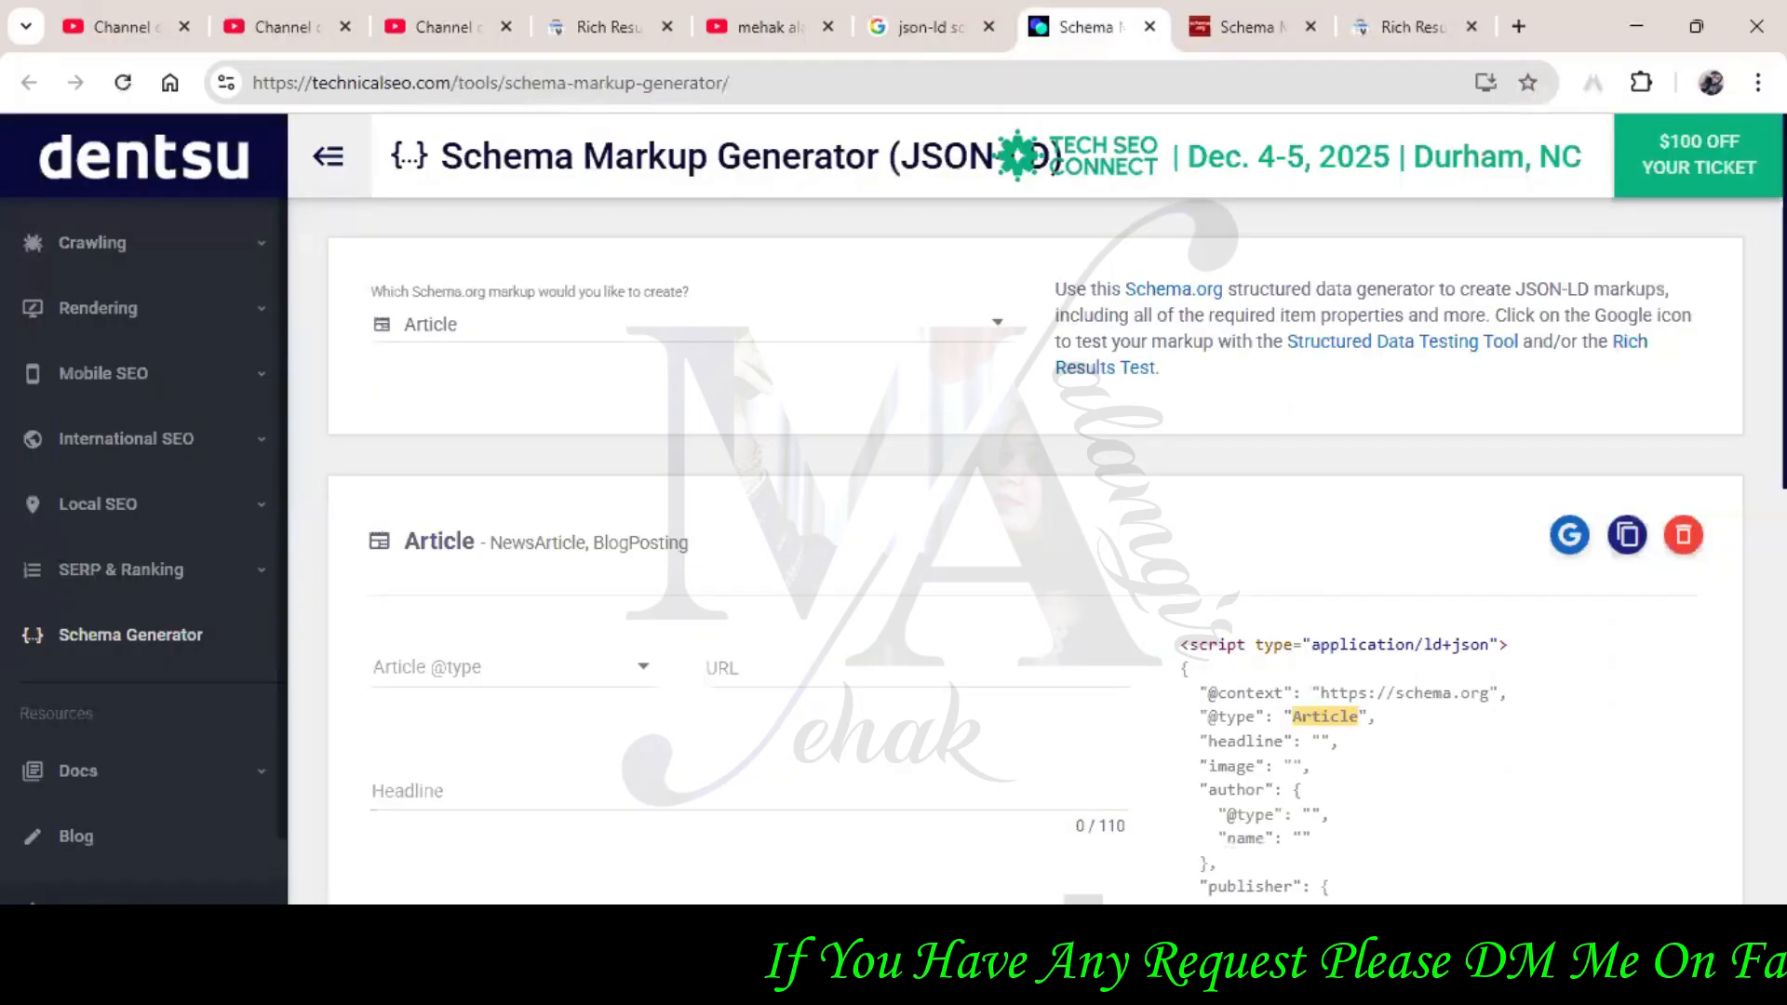
click(828, 337)
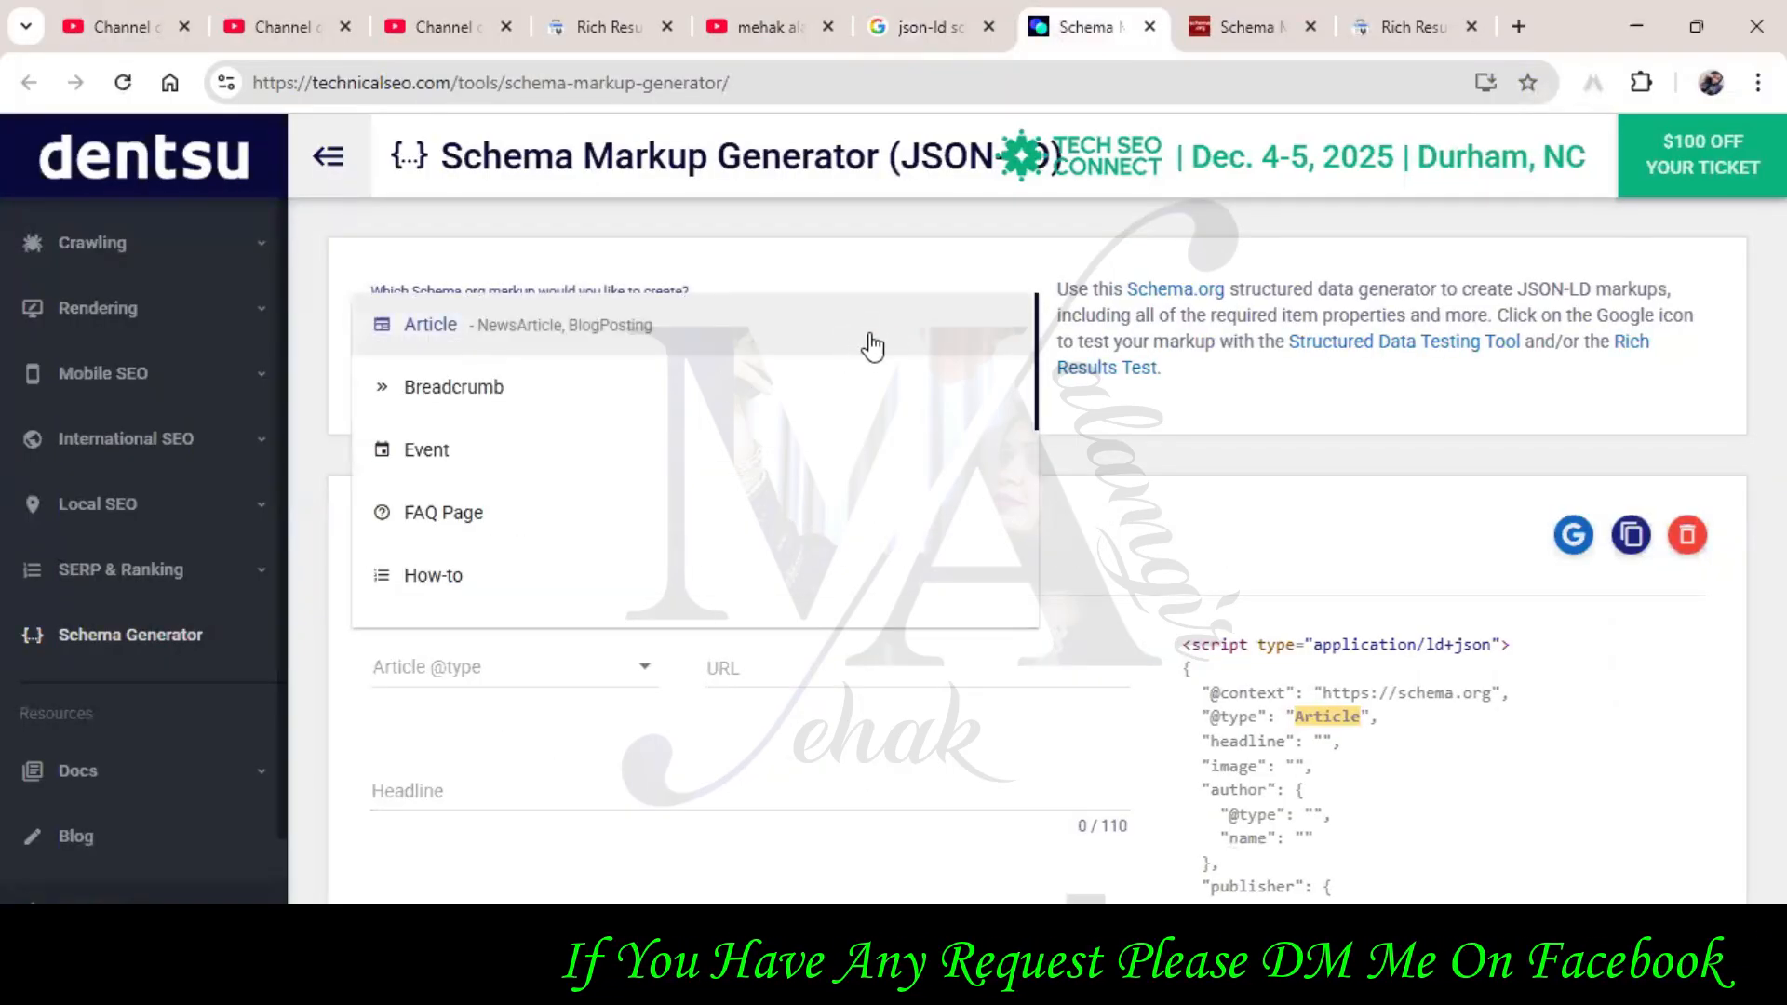
drag(1038, 357, 1031, 447)
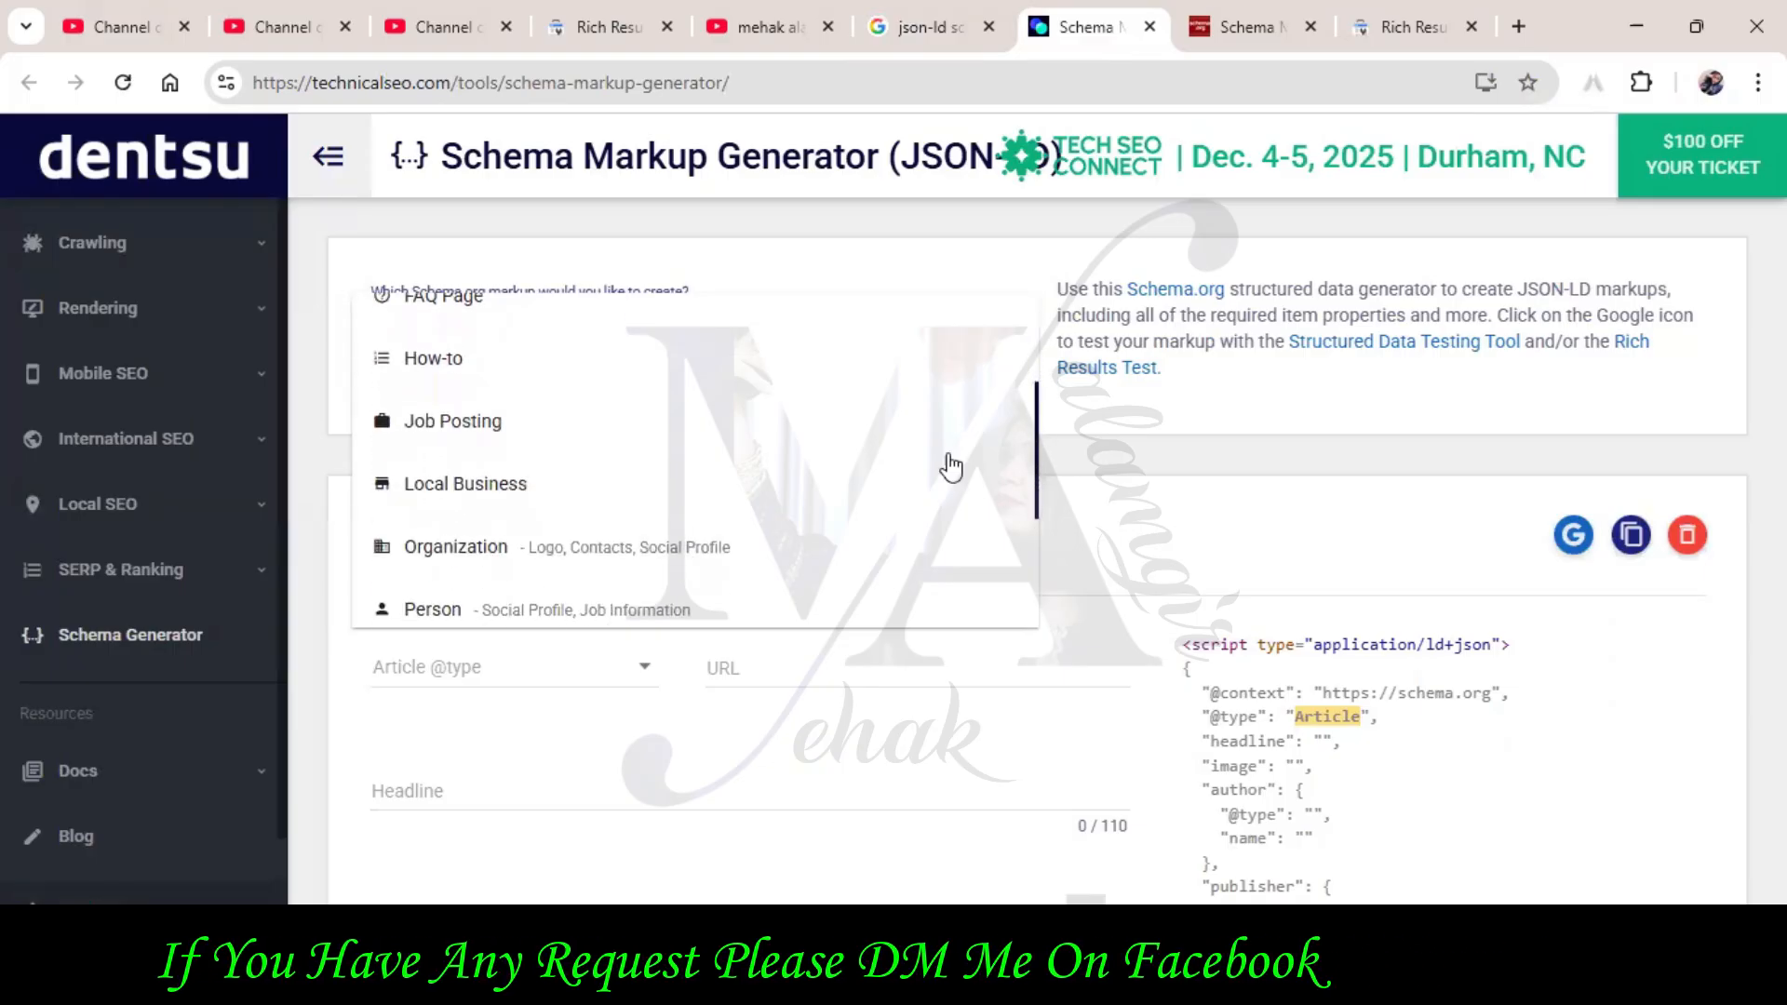
click(852, 503)
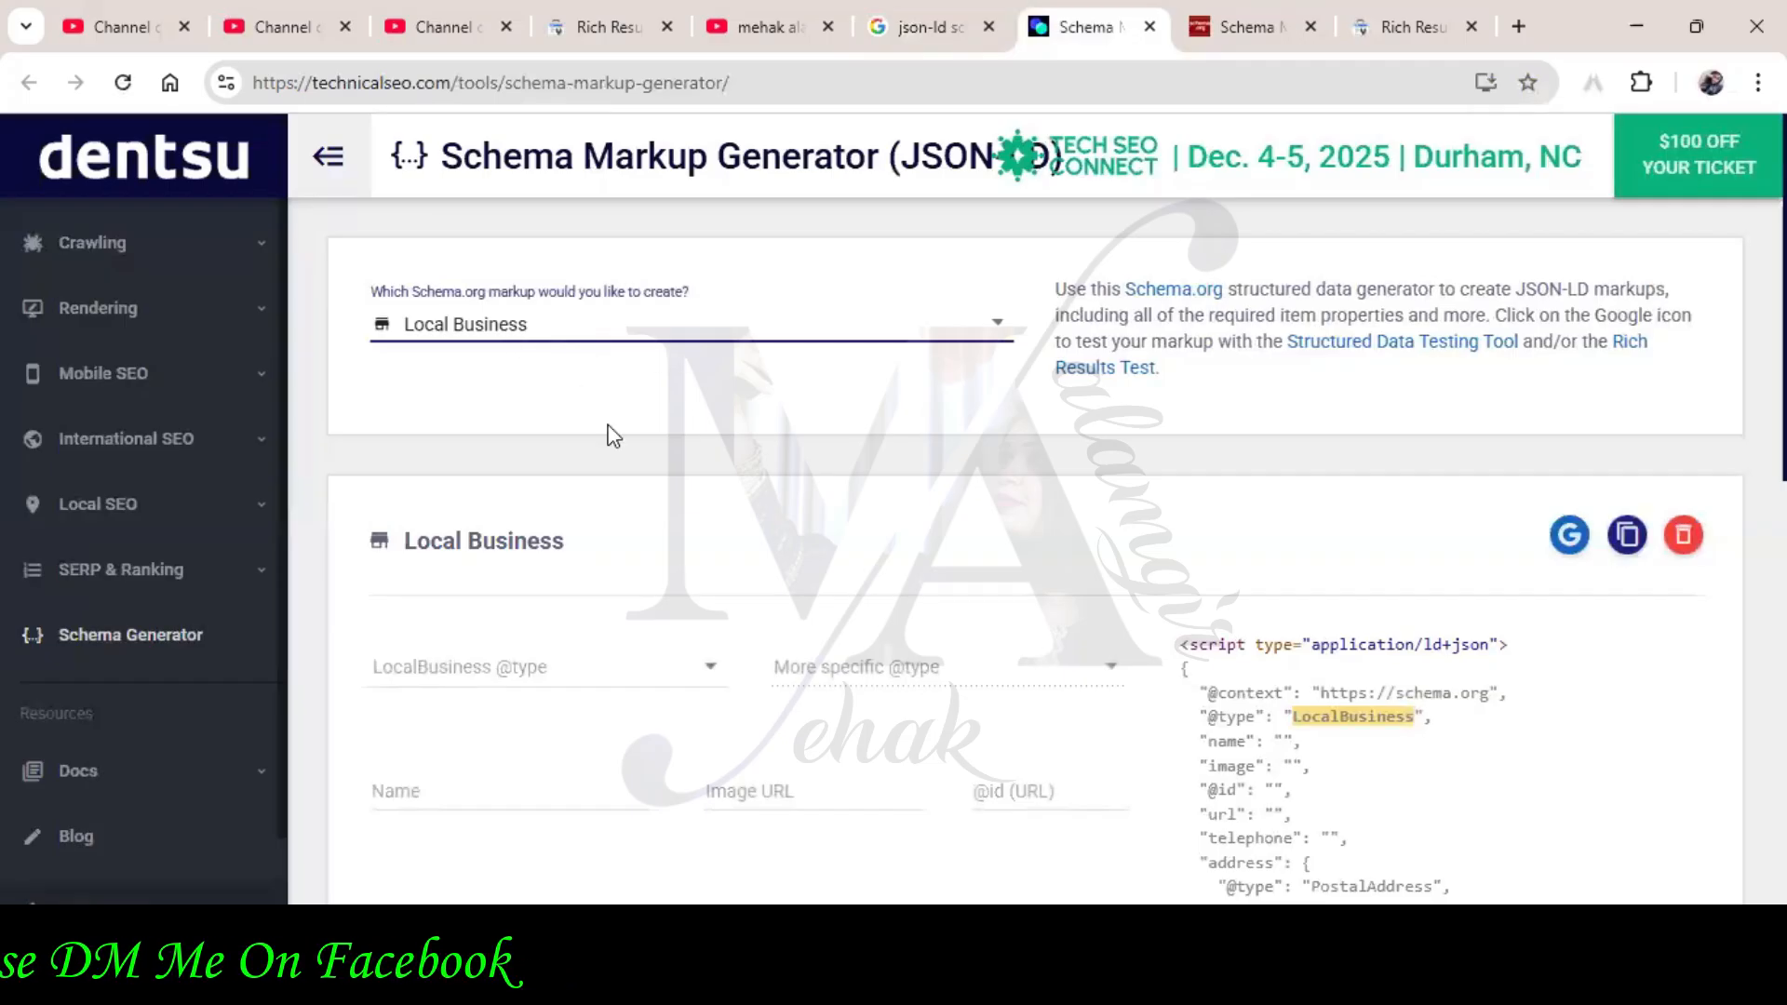
scroll(613, 436, down, 1)
click(583, 533)
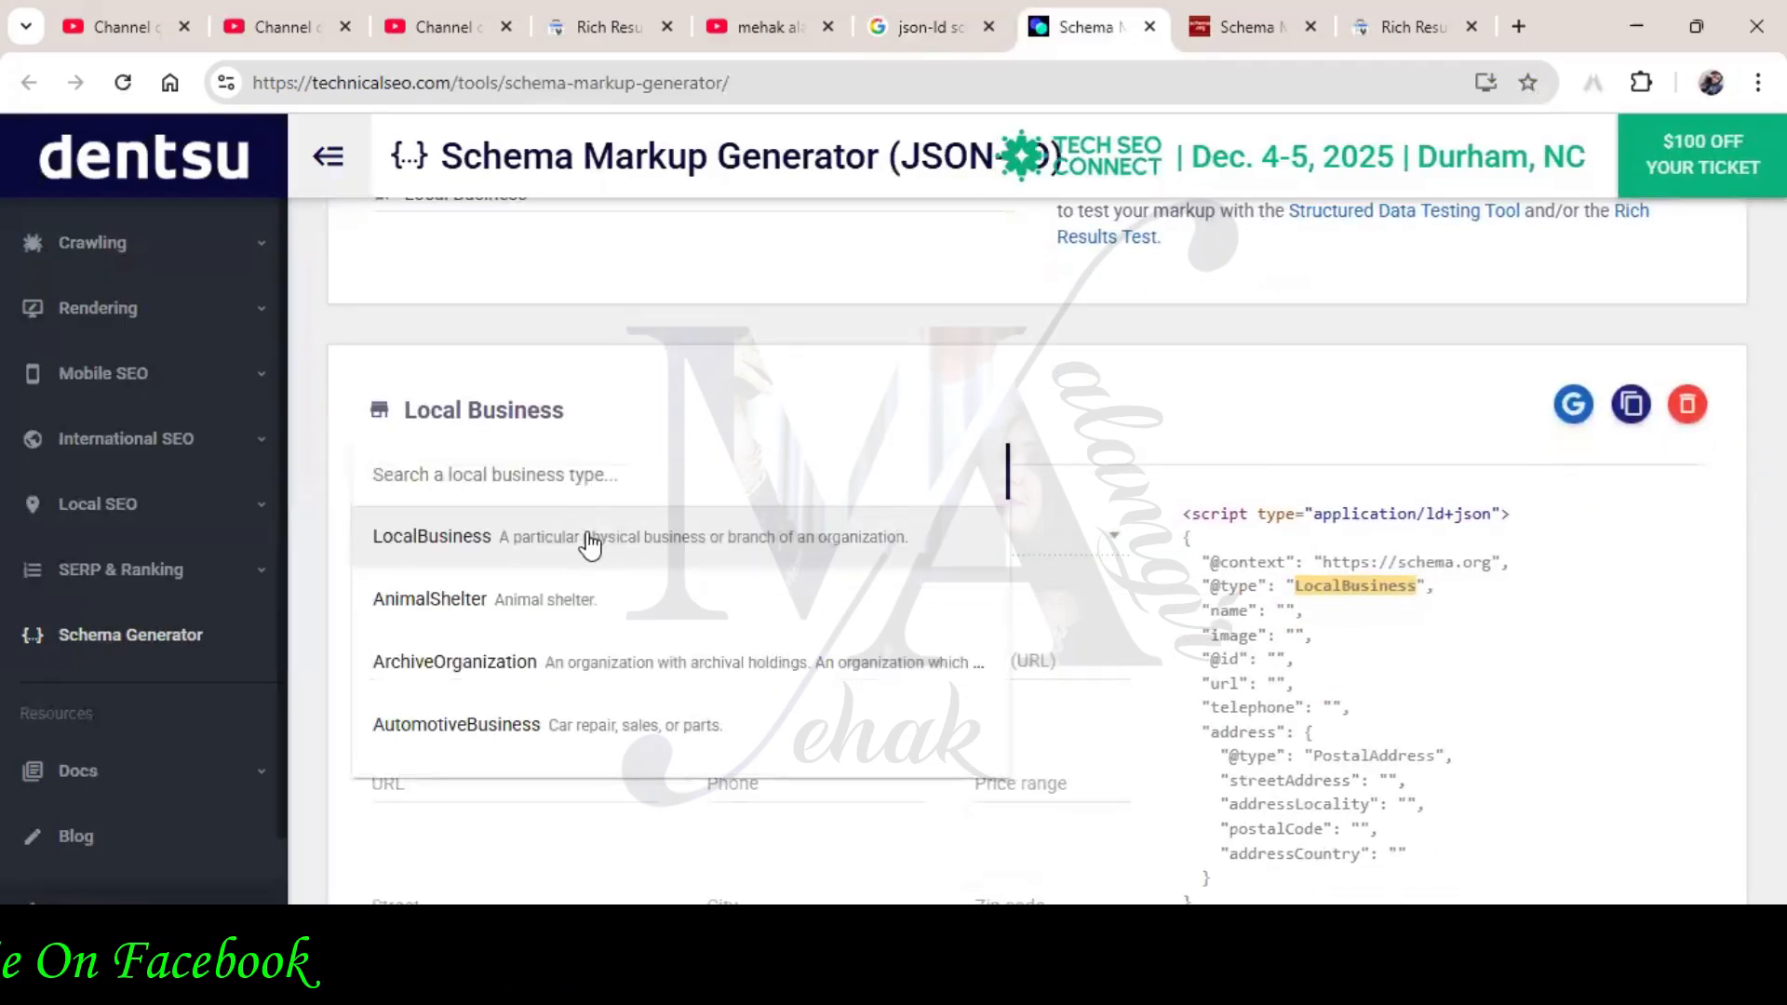
scroll(672, 613, down, 1)
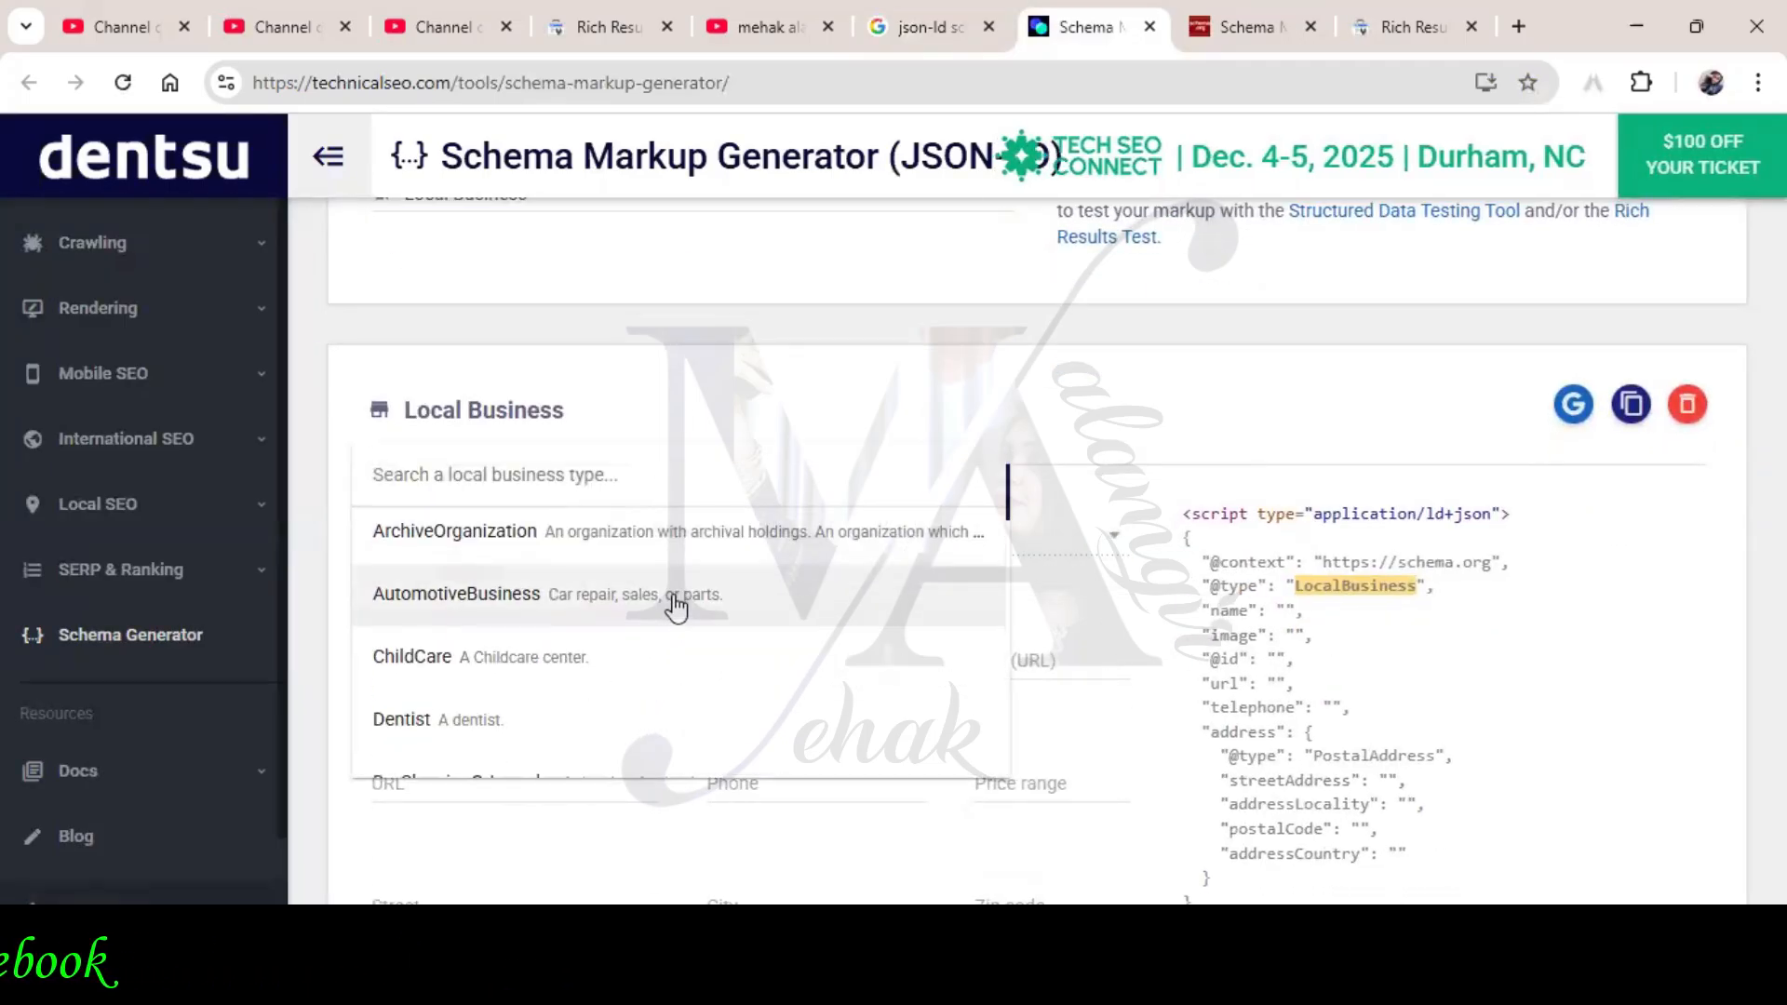
scroll(679, 603, down, 3)
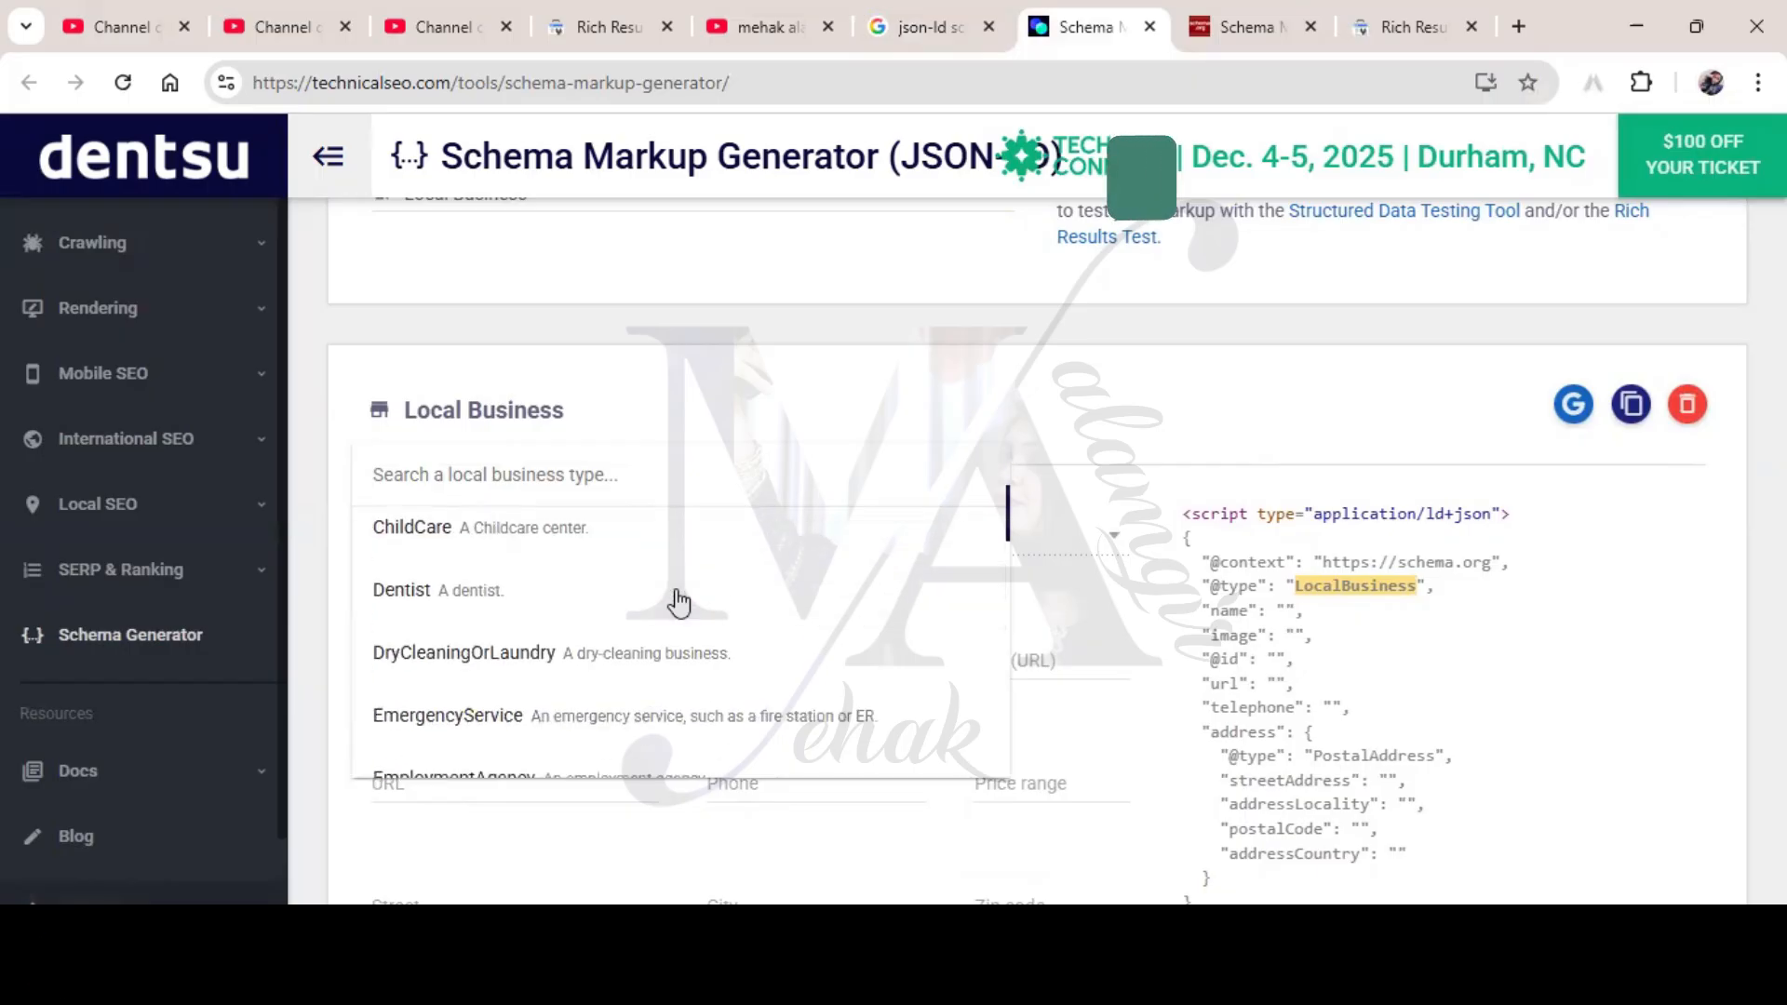
scroll(678, 602, down, 1)
scroll(679, 603, up, 2)
scroll(678, 603, down, 2)
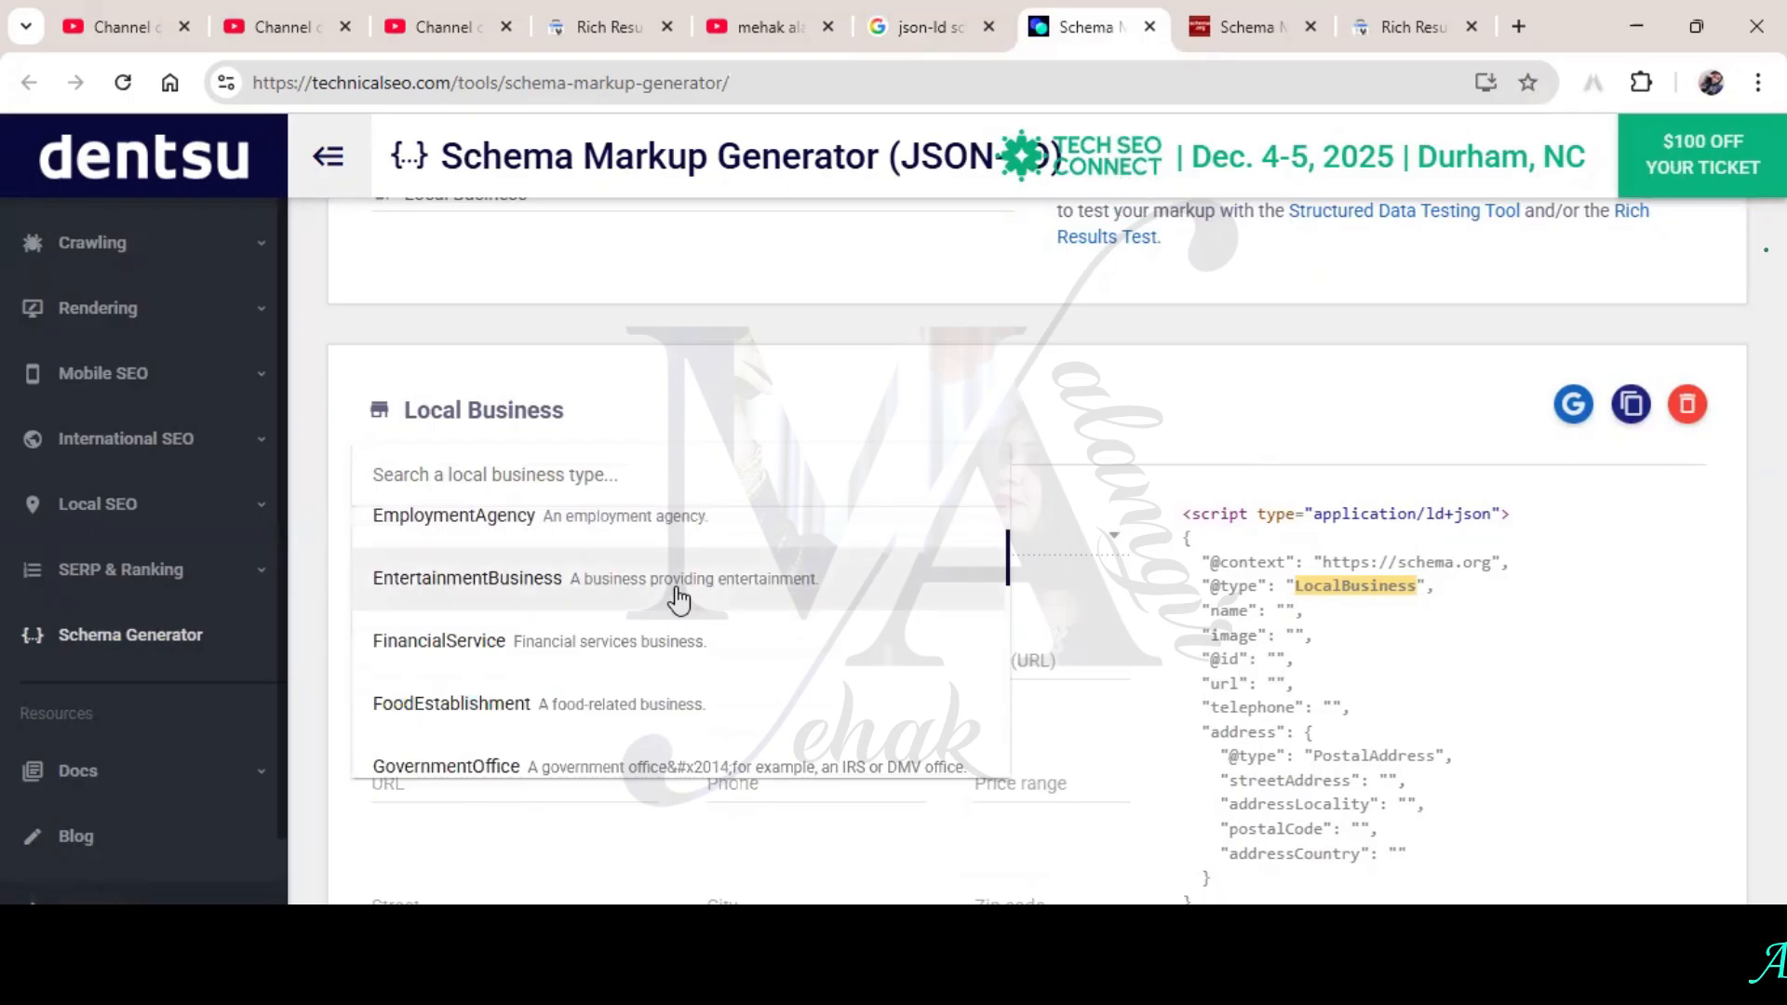
scroll(683, 601, down, 2)
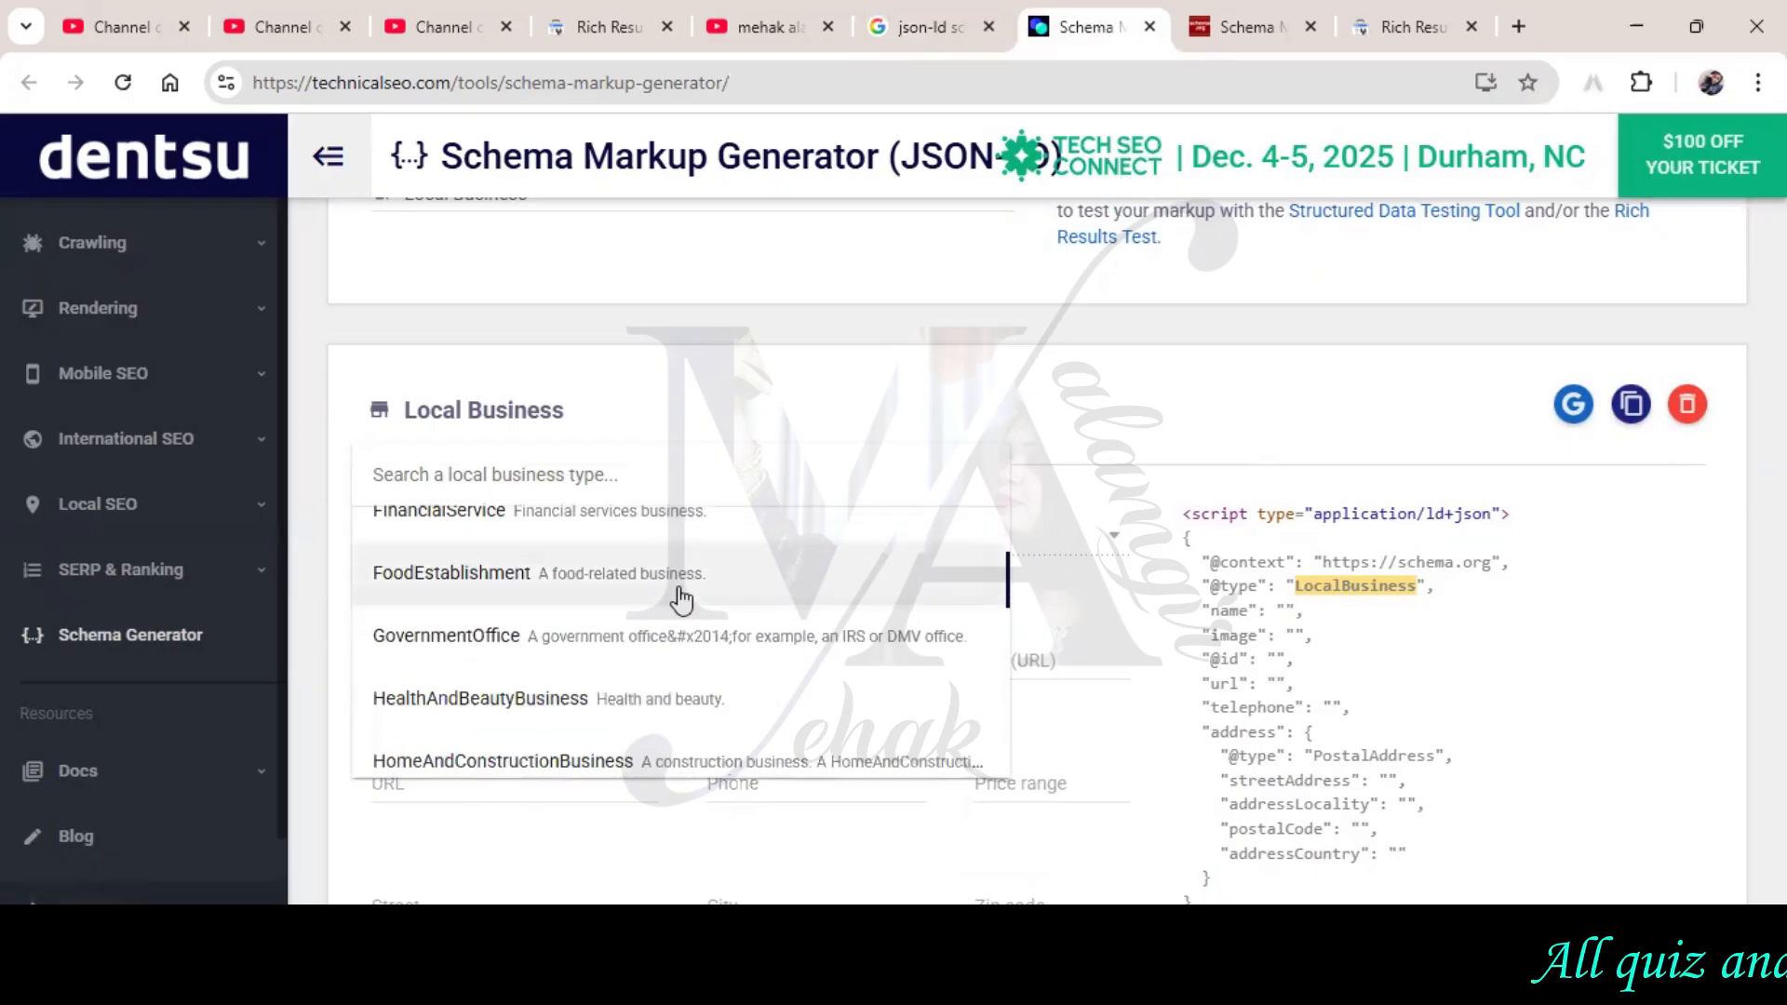
scroll(684, 596, down, 2)
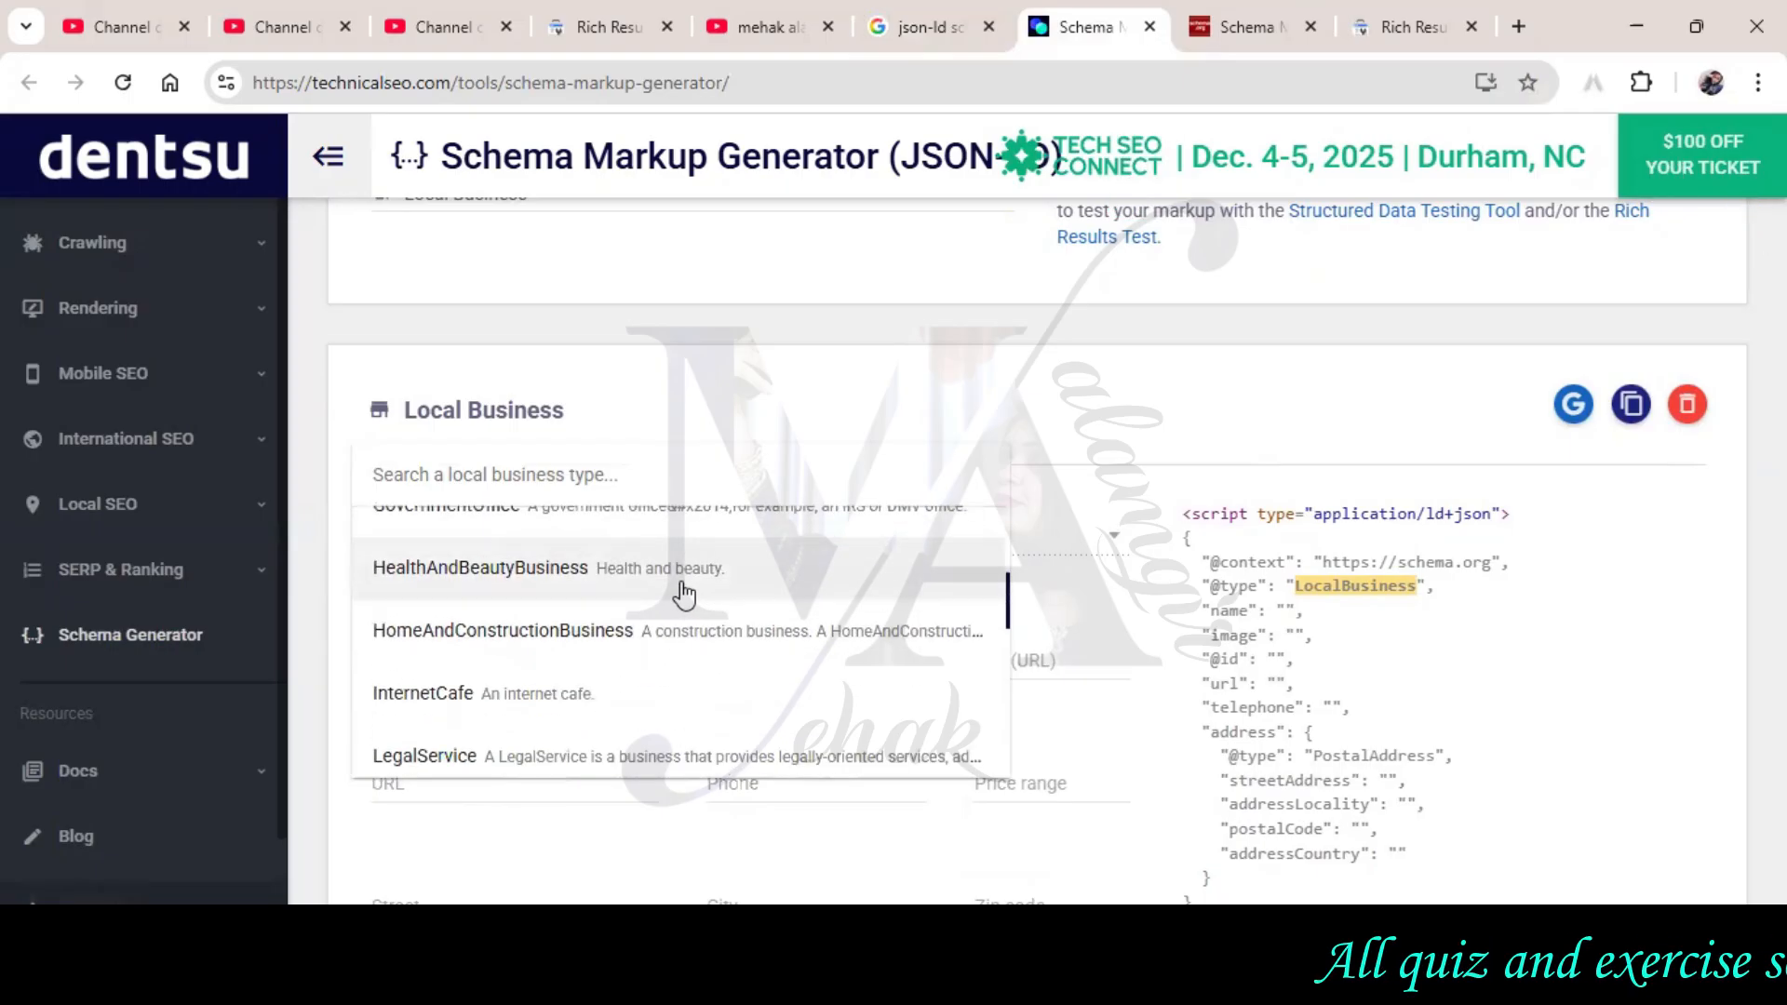
scroll(684, 594, down, 7)
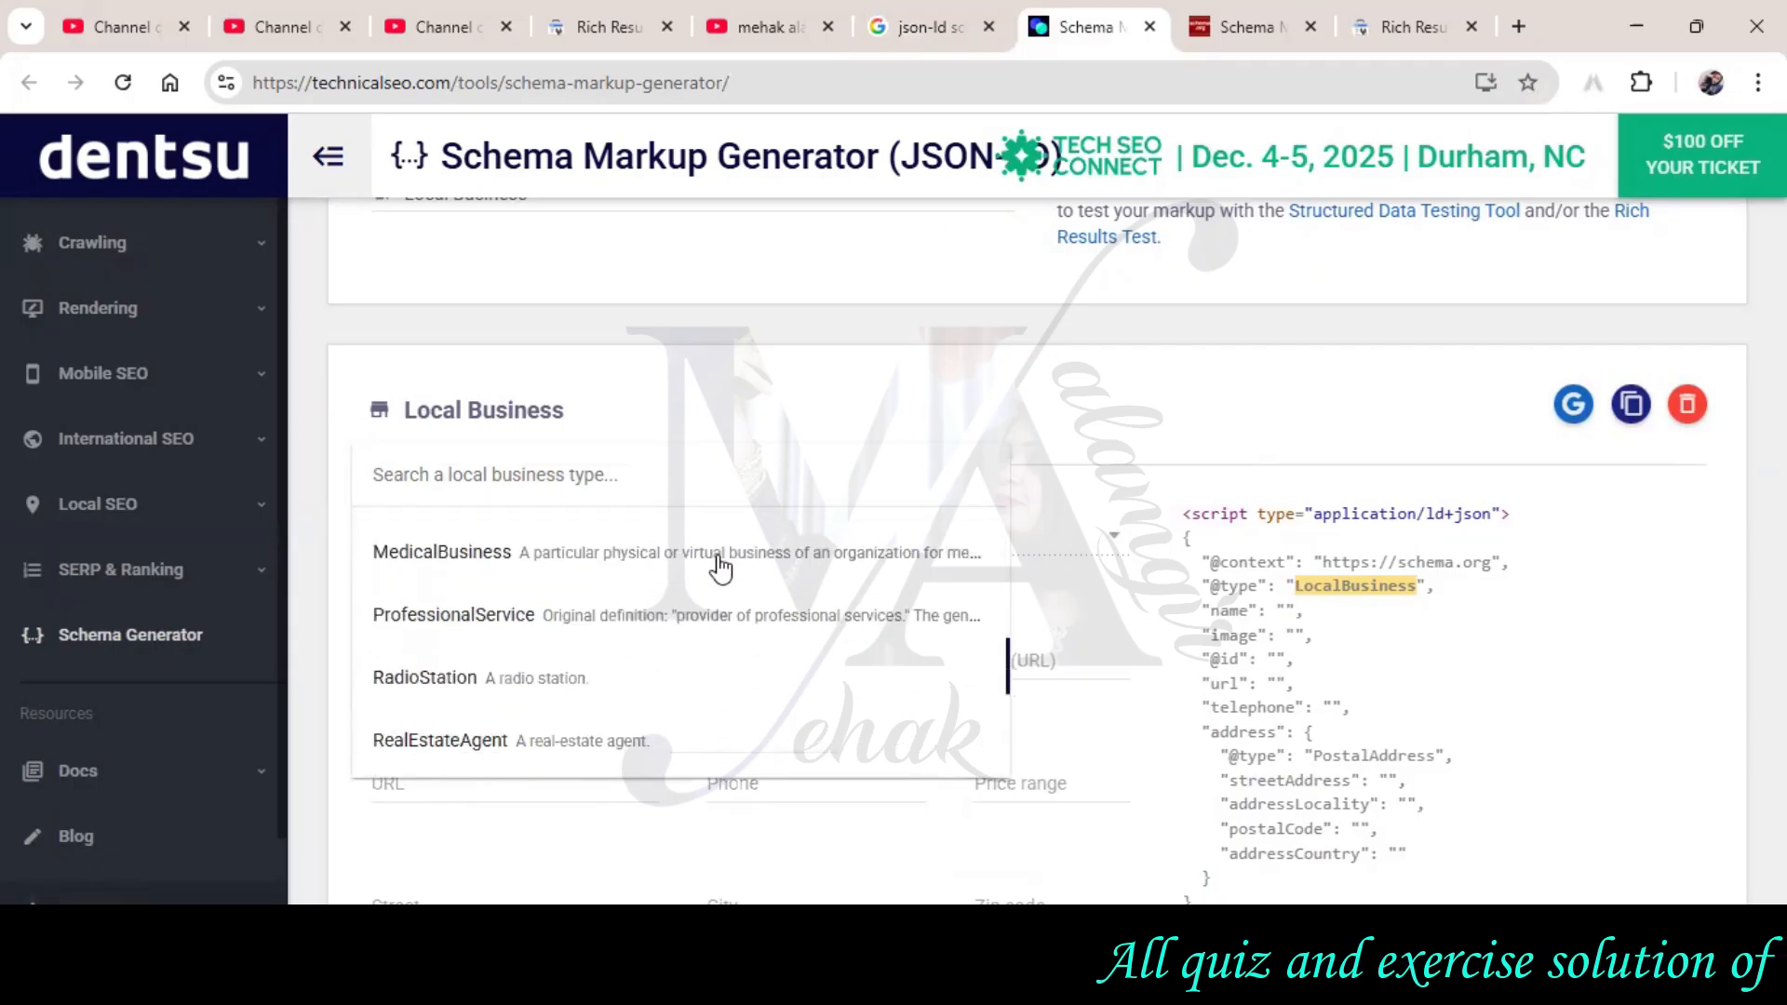
scroll(721, 563, down, 6)
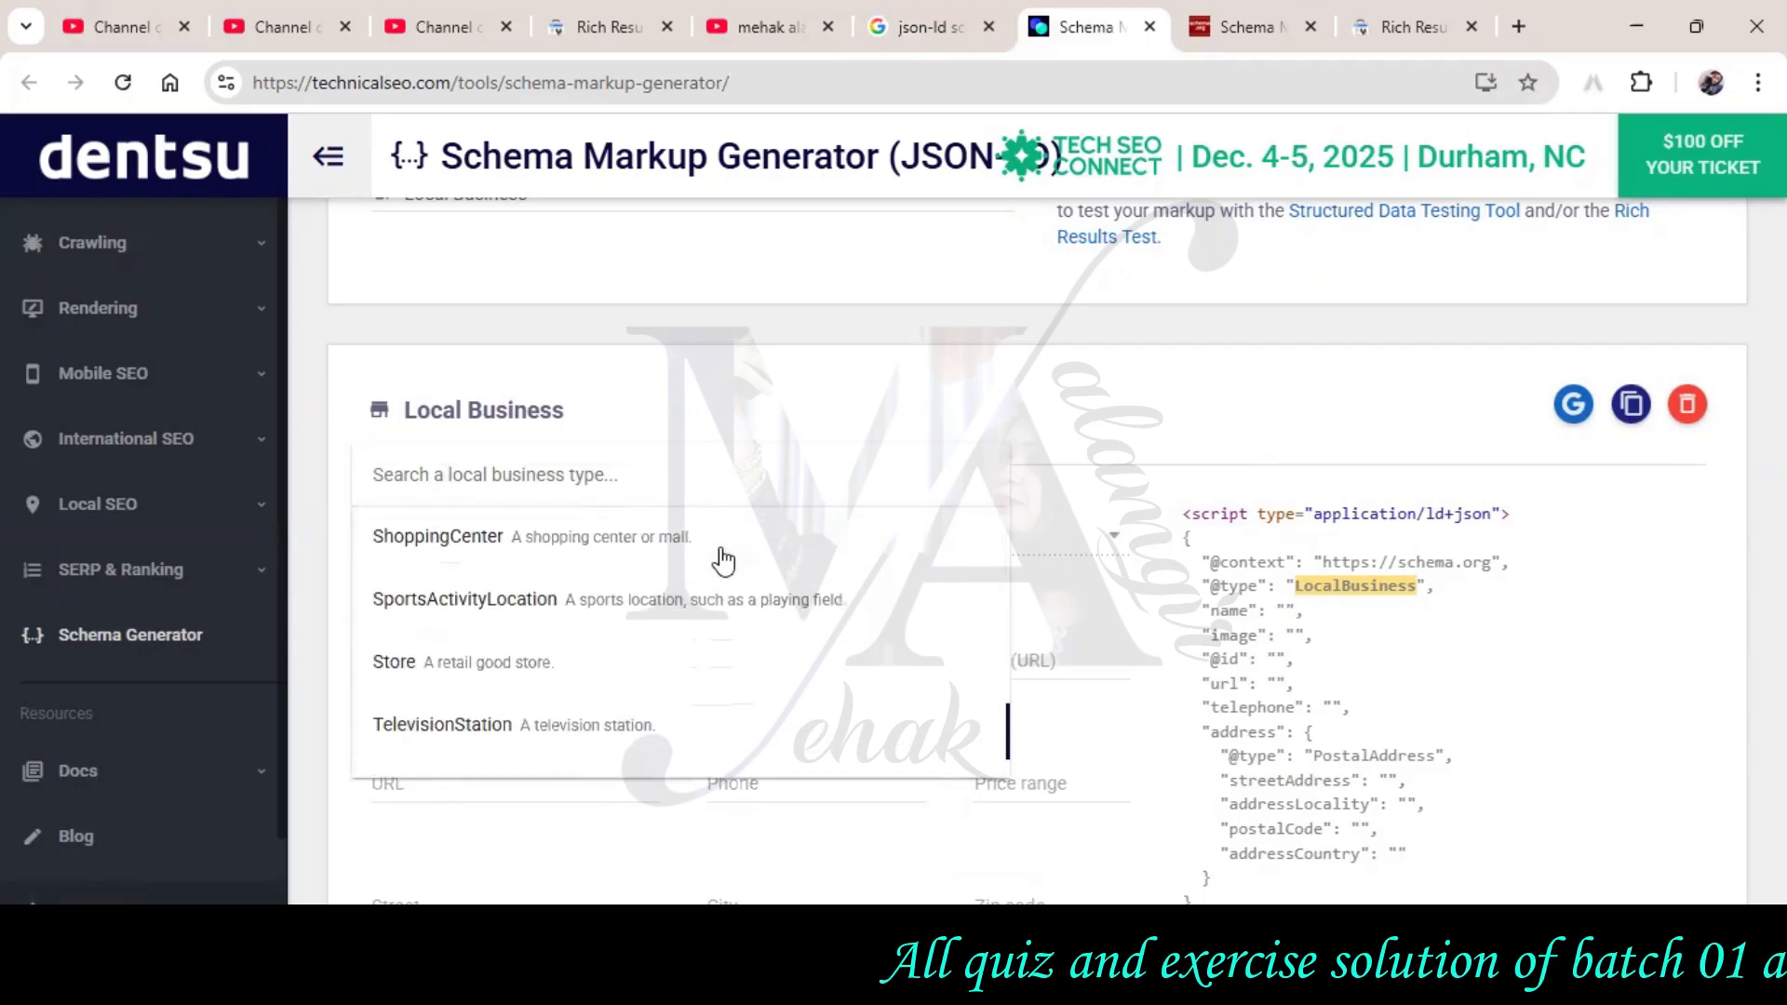
scroll(722, 562, down, 2)
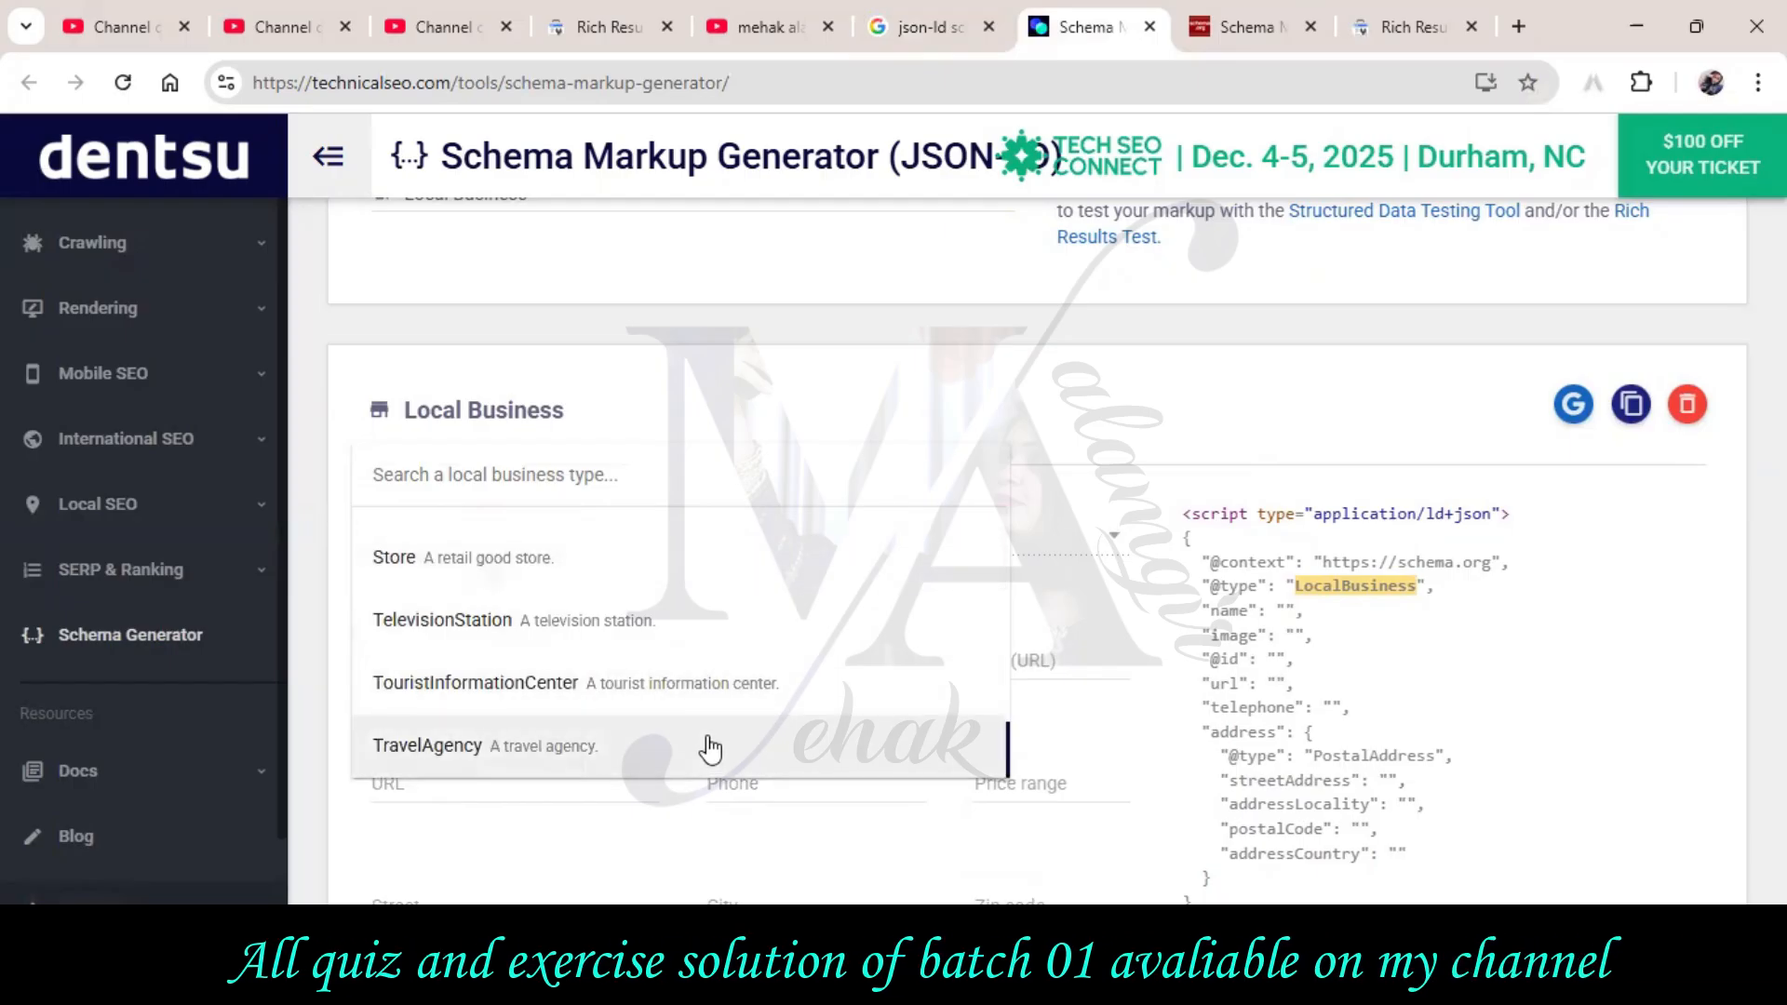
click(662, 581)
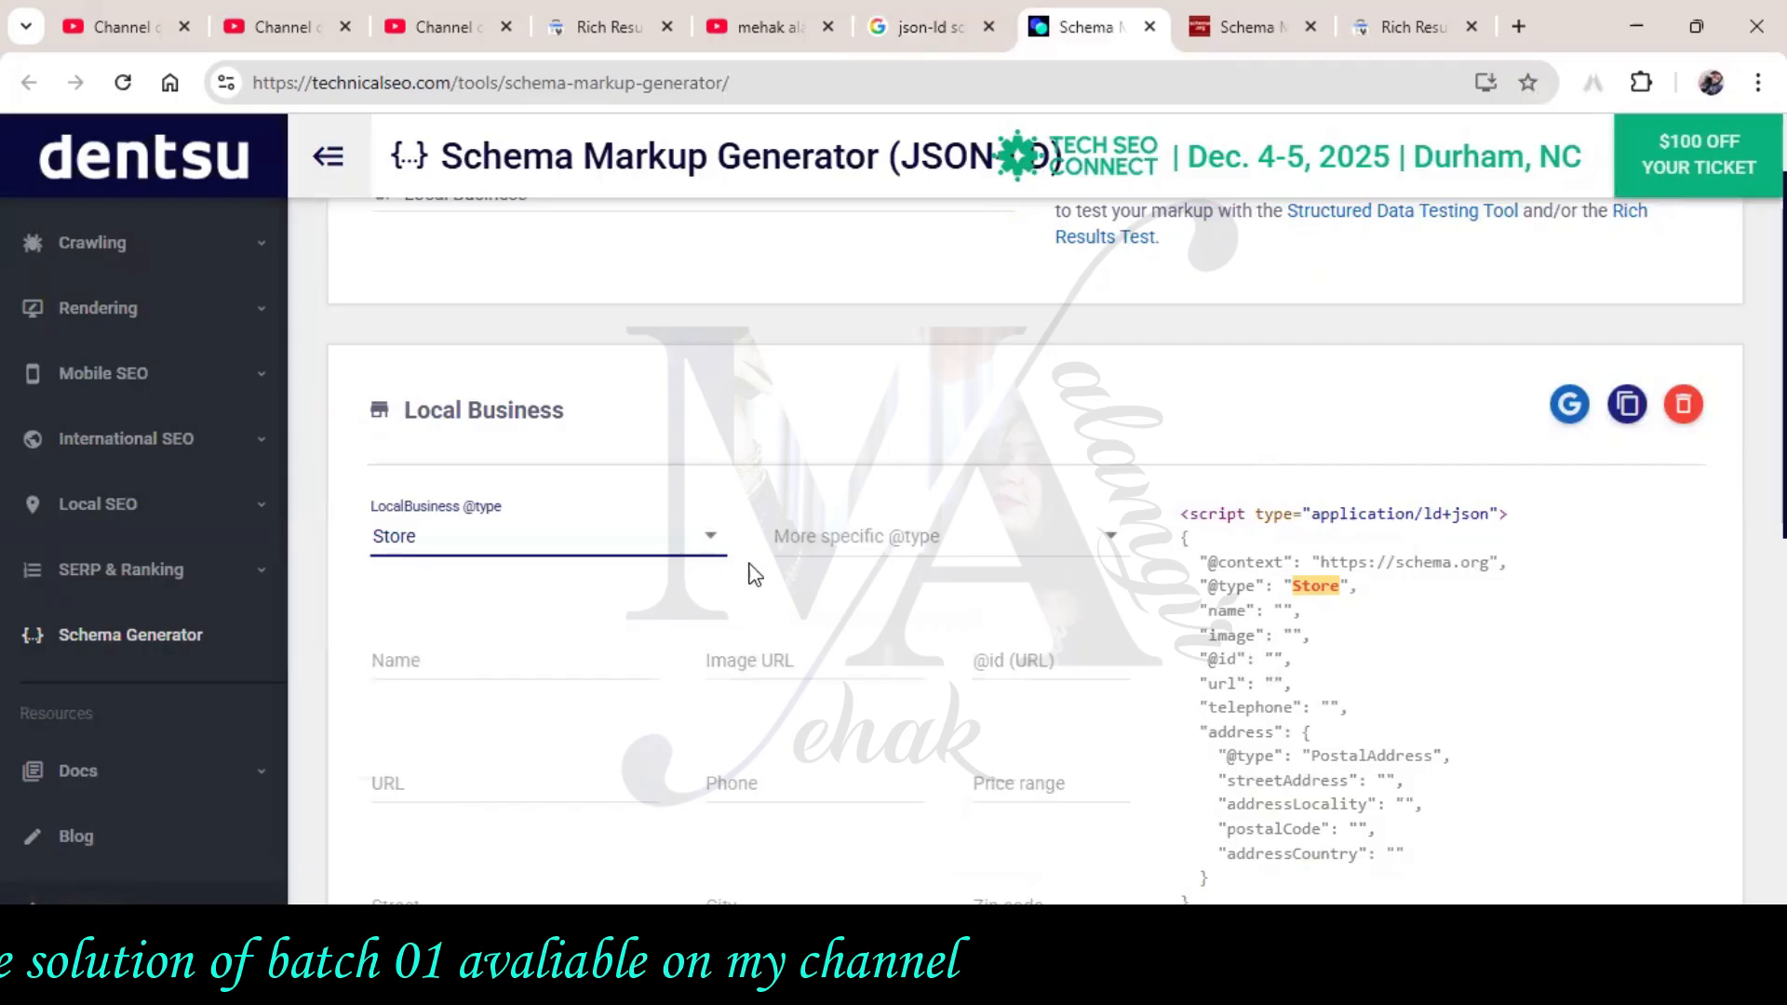
click(865, 549)
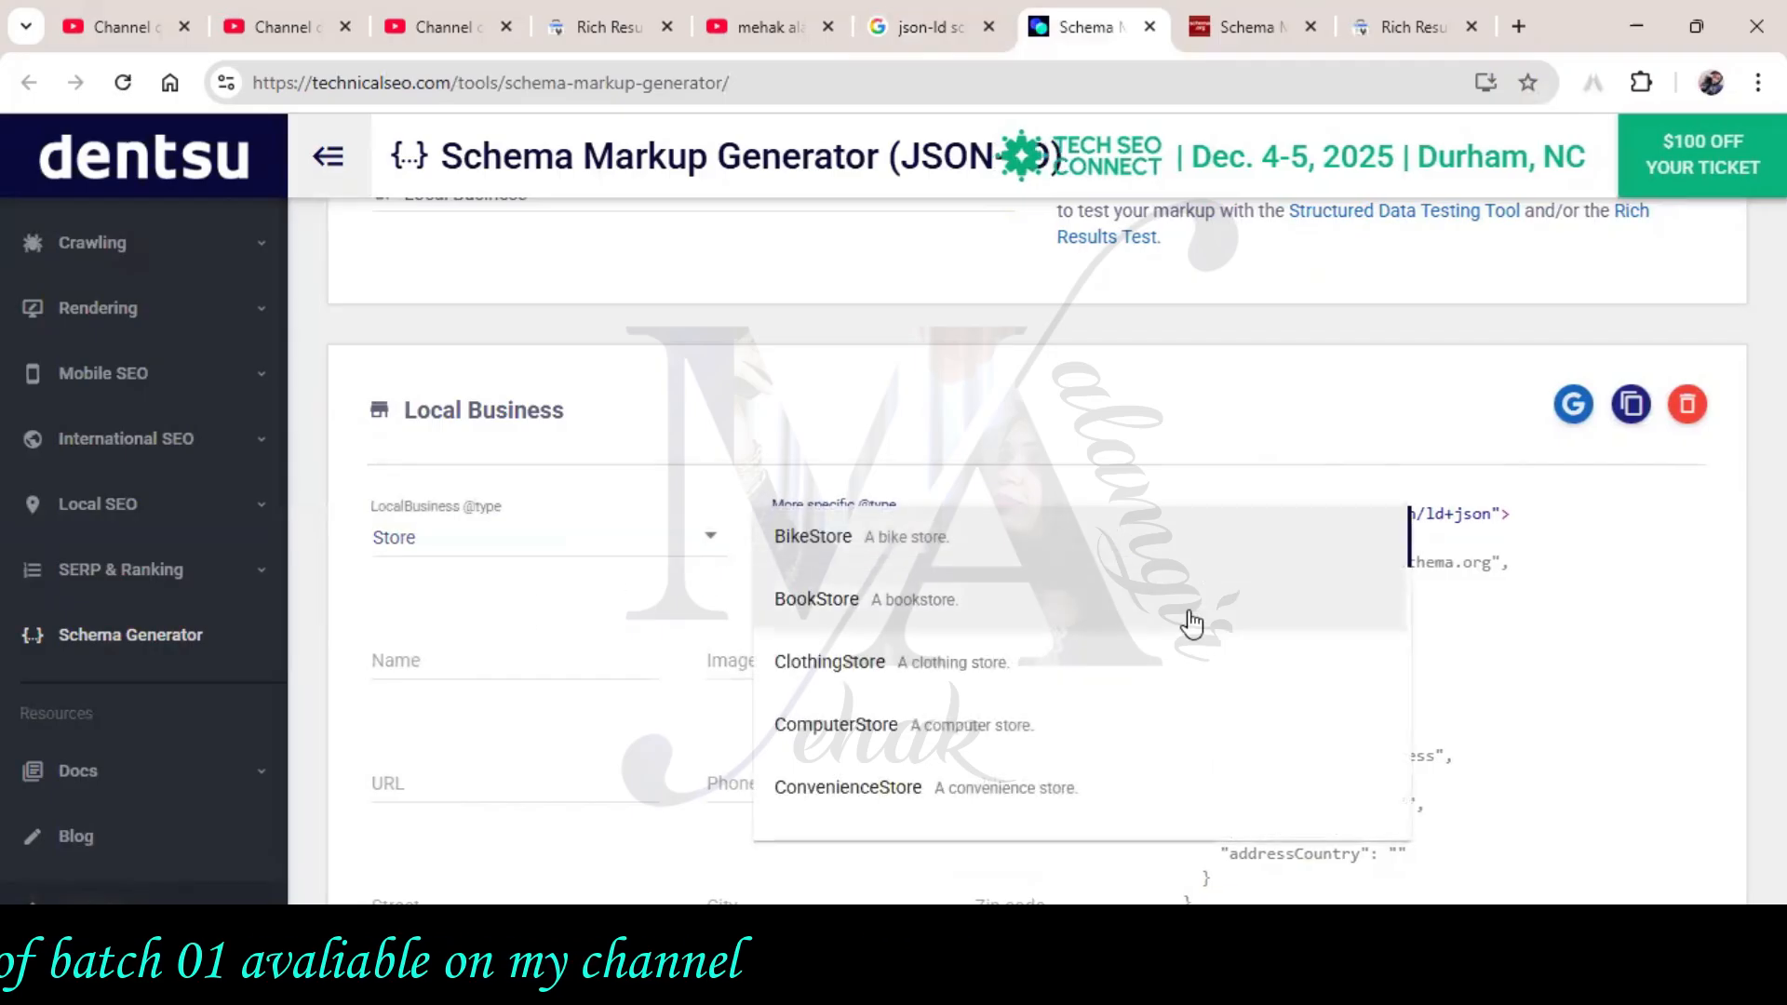
scroll(1230, 563, down, 1)
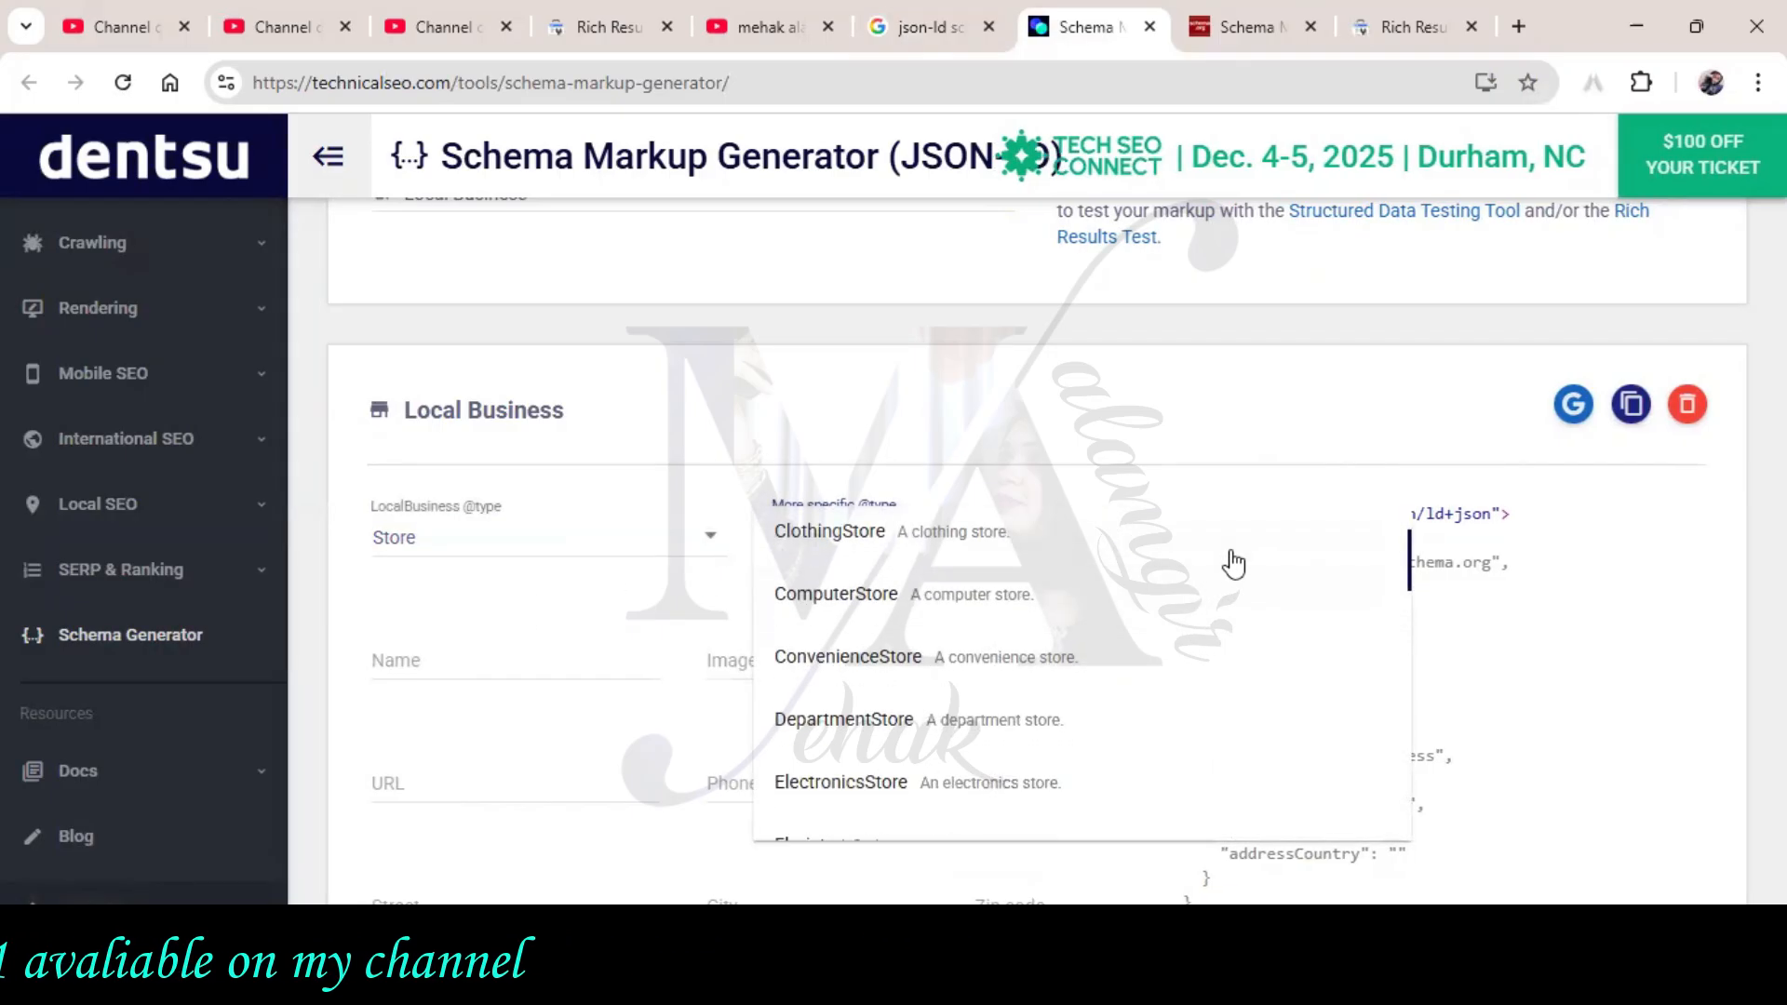
scroll(1238, 553, down, 3)
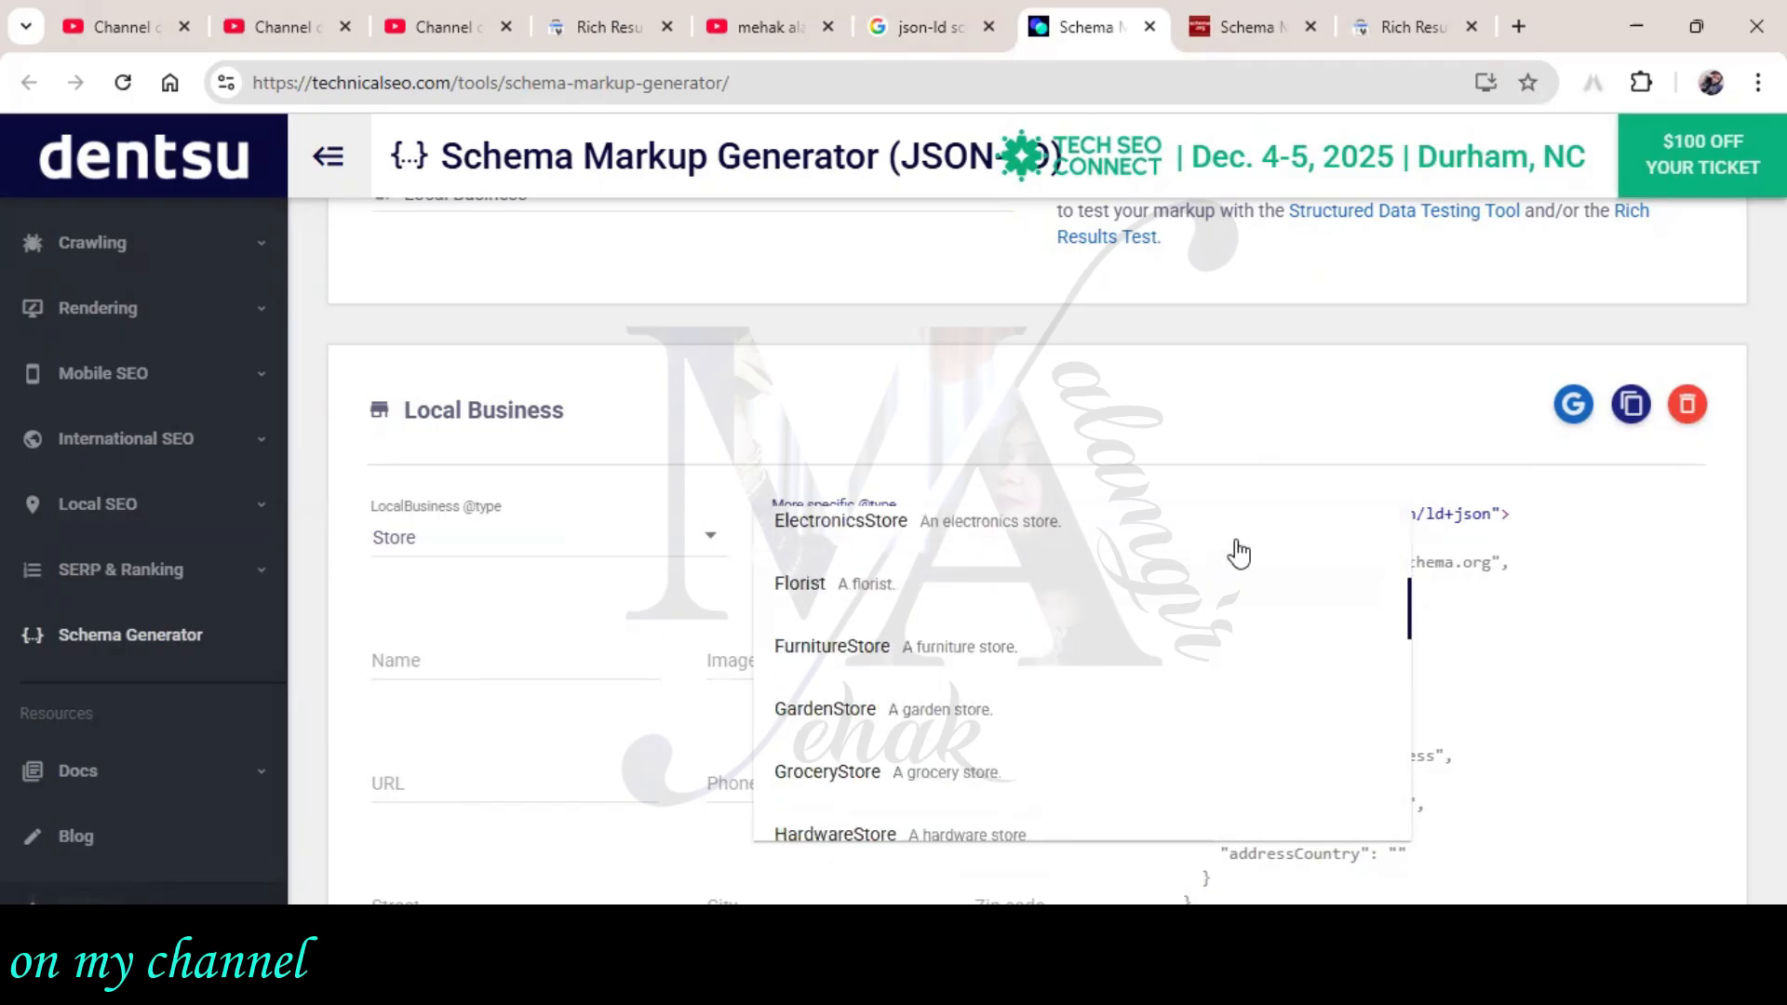
scroll(1238, 554, down, 2)
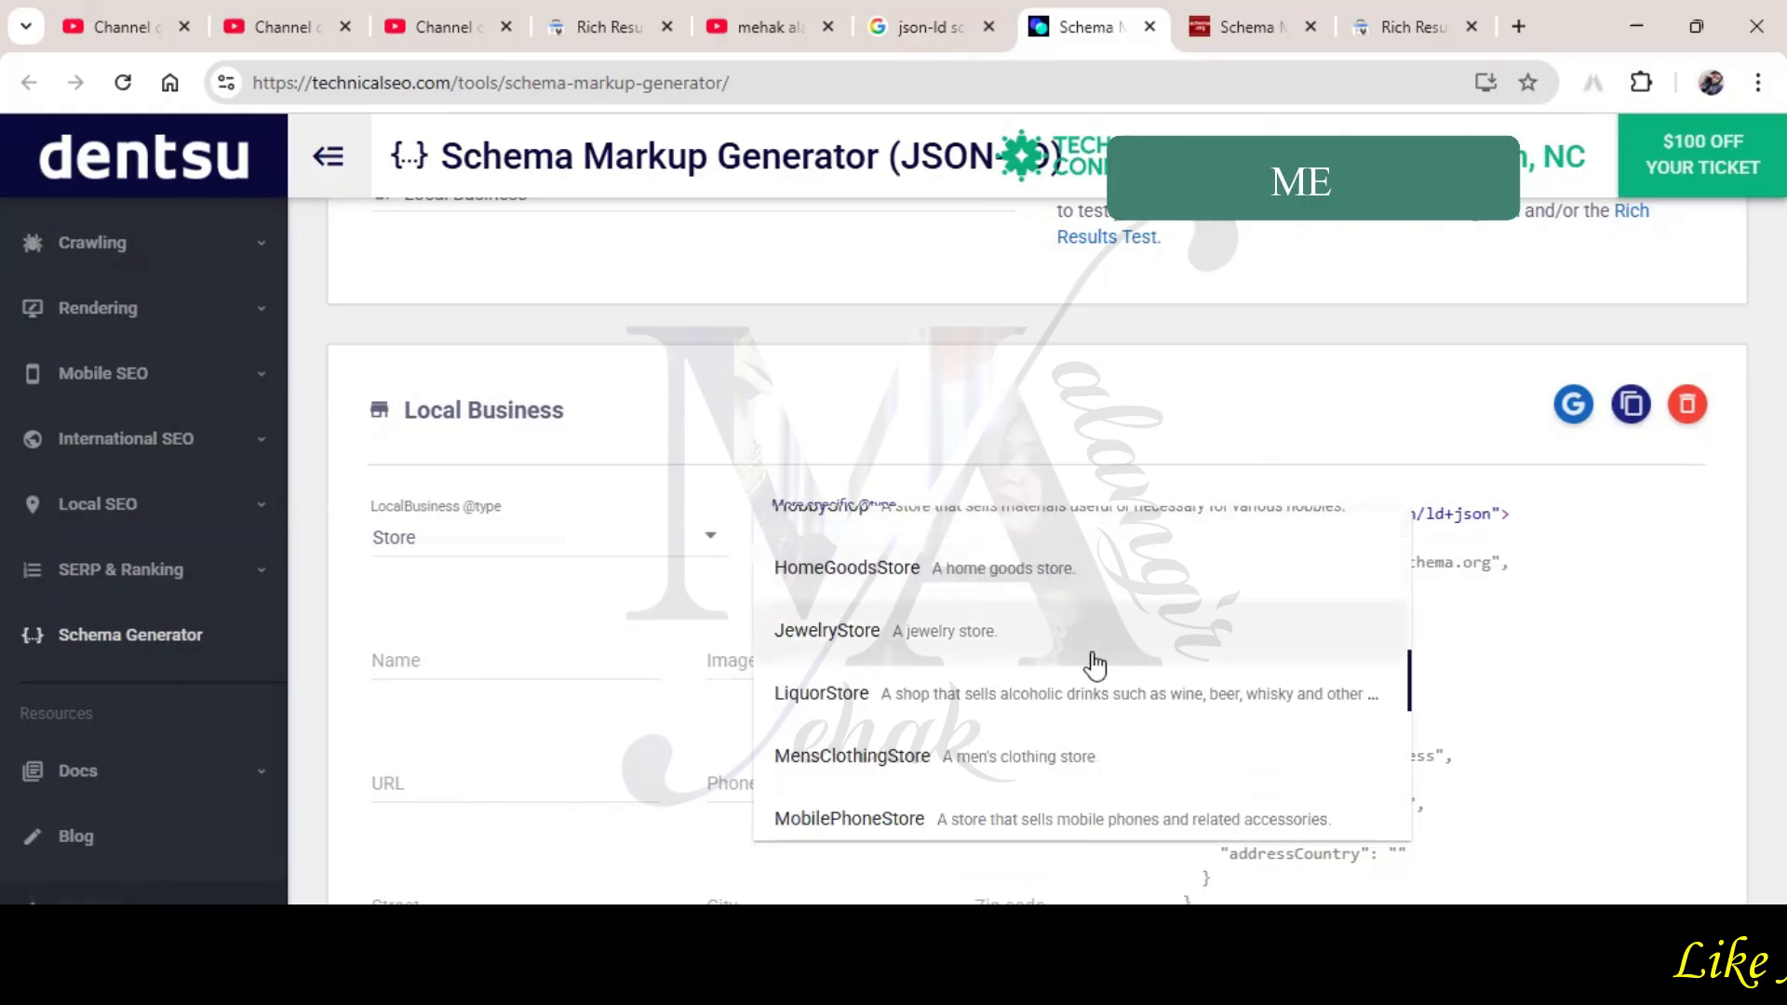
click(1025, 650)
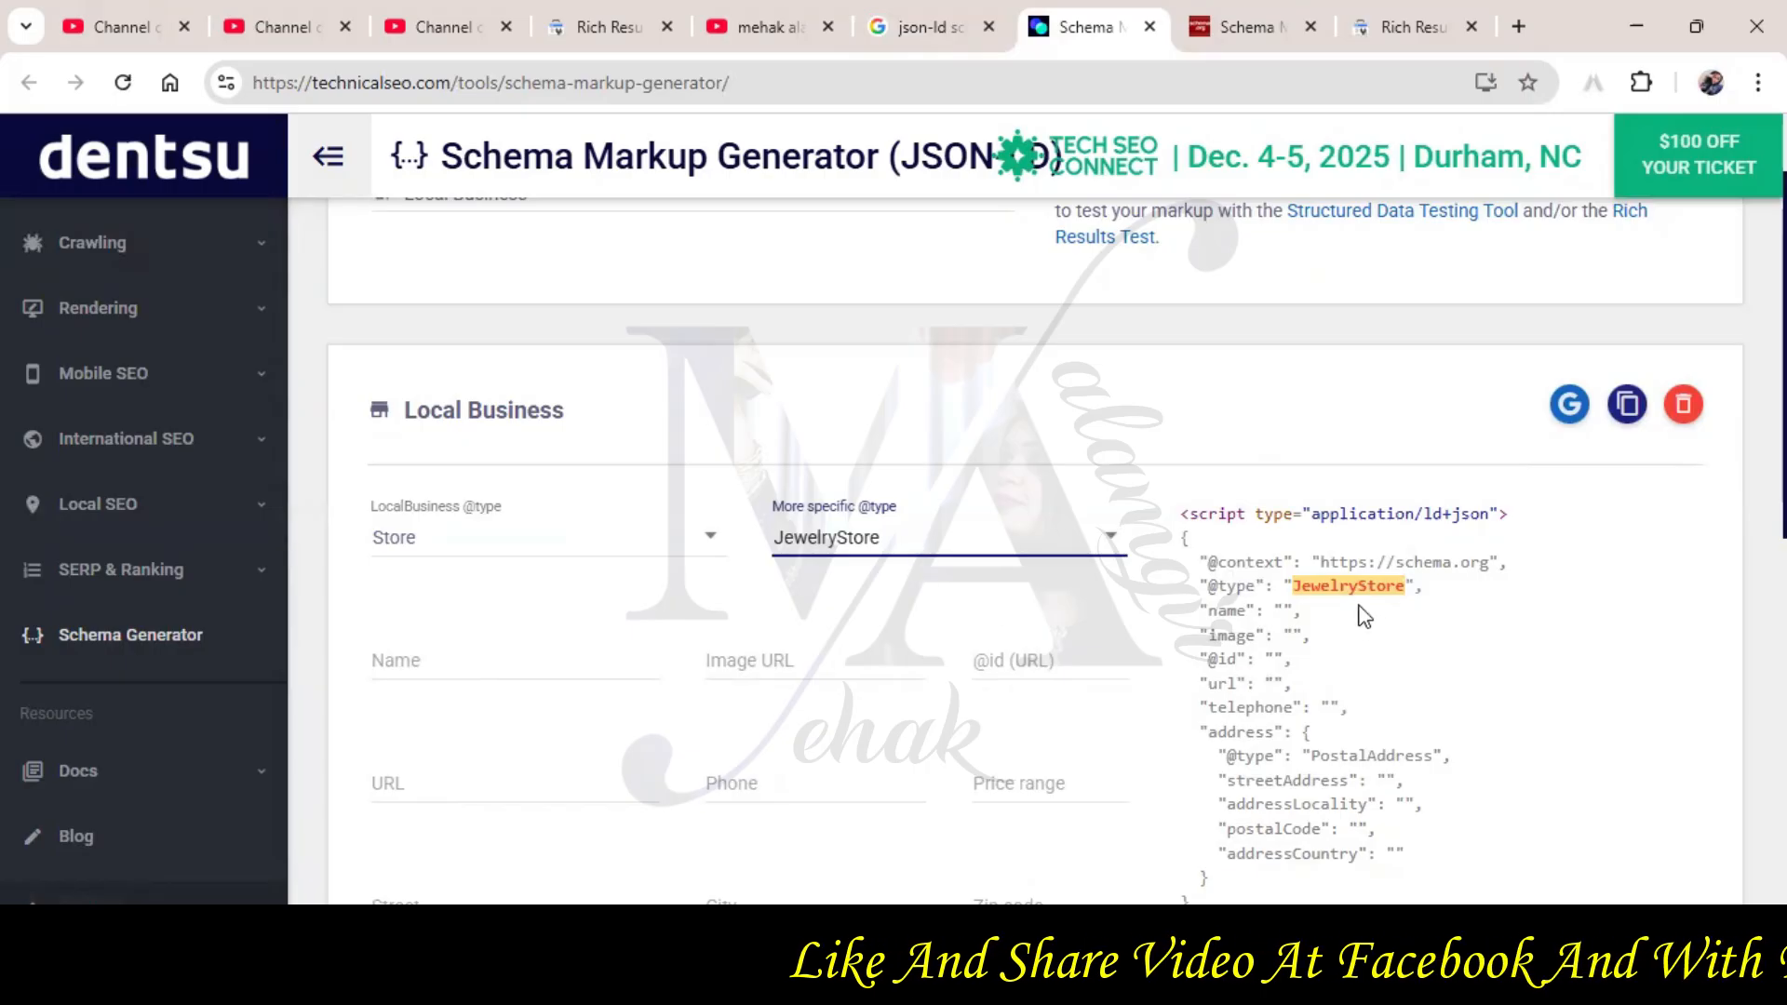
Enter 'mehak jewllery' as the jewelry store's Name
click(491, 642)
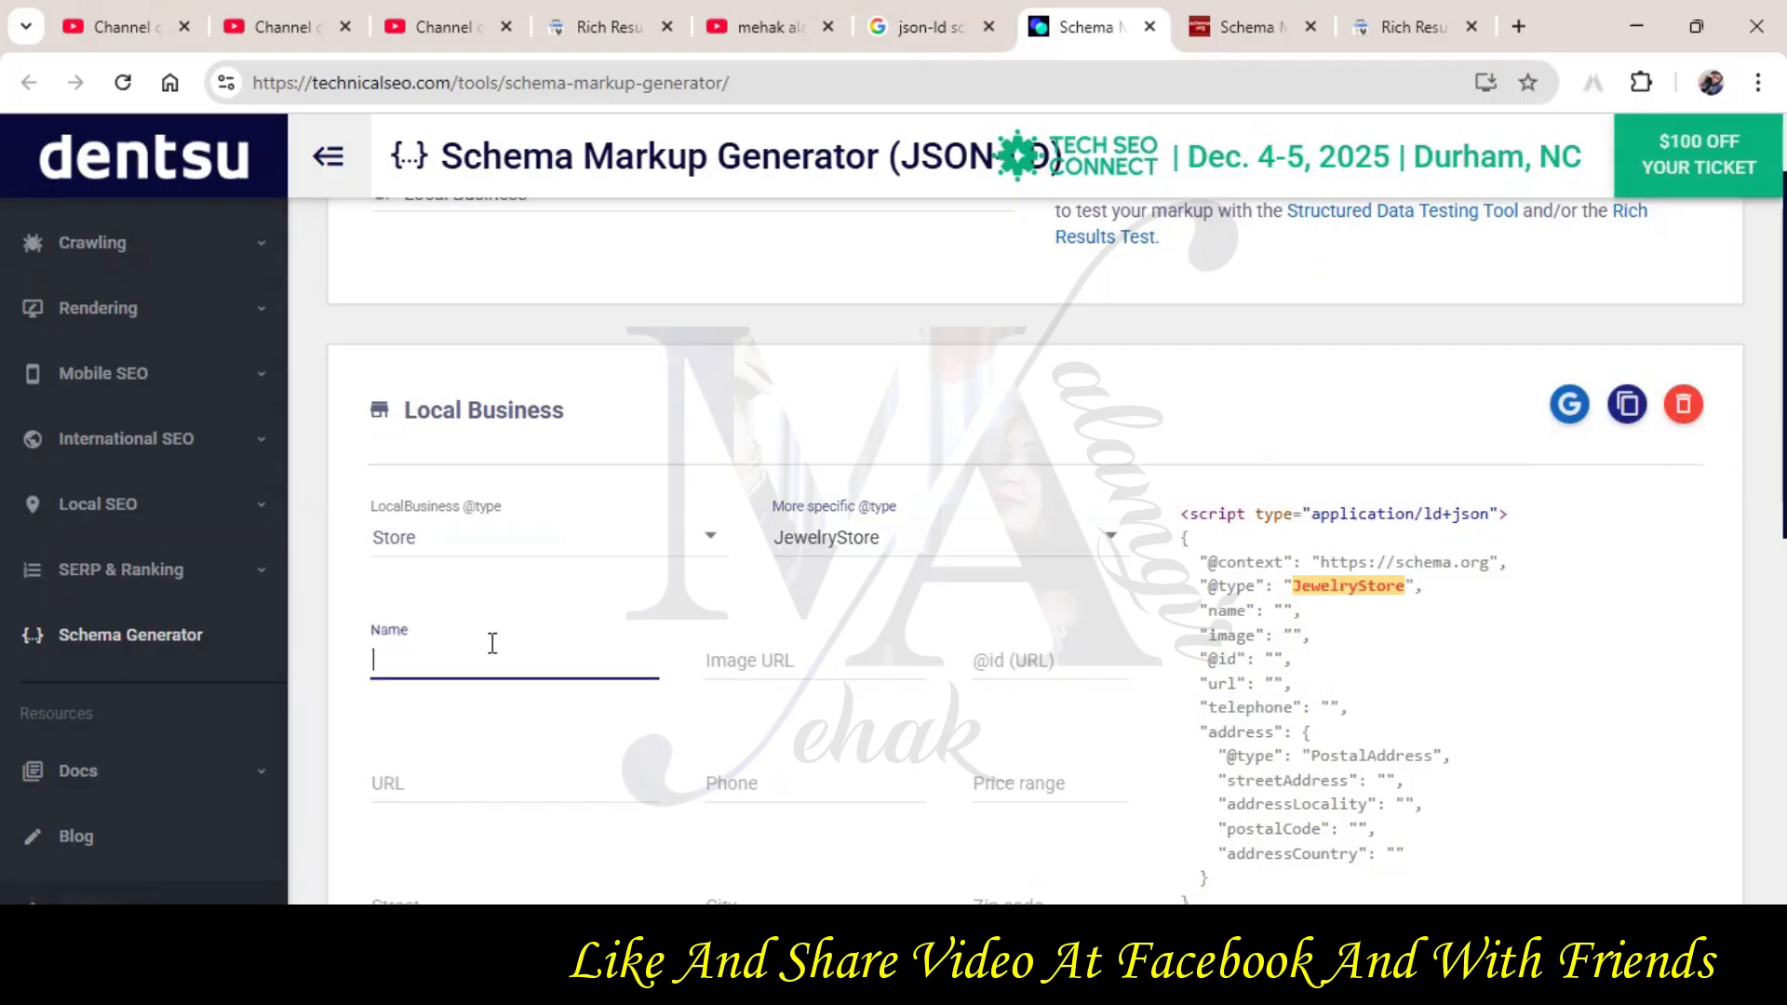
text(me)
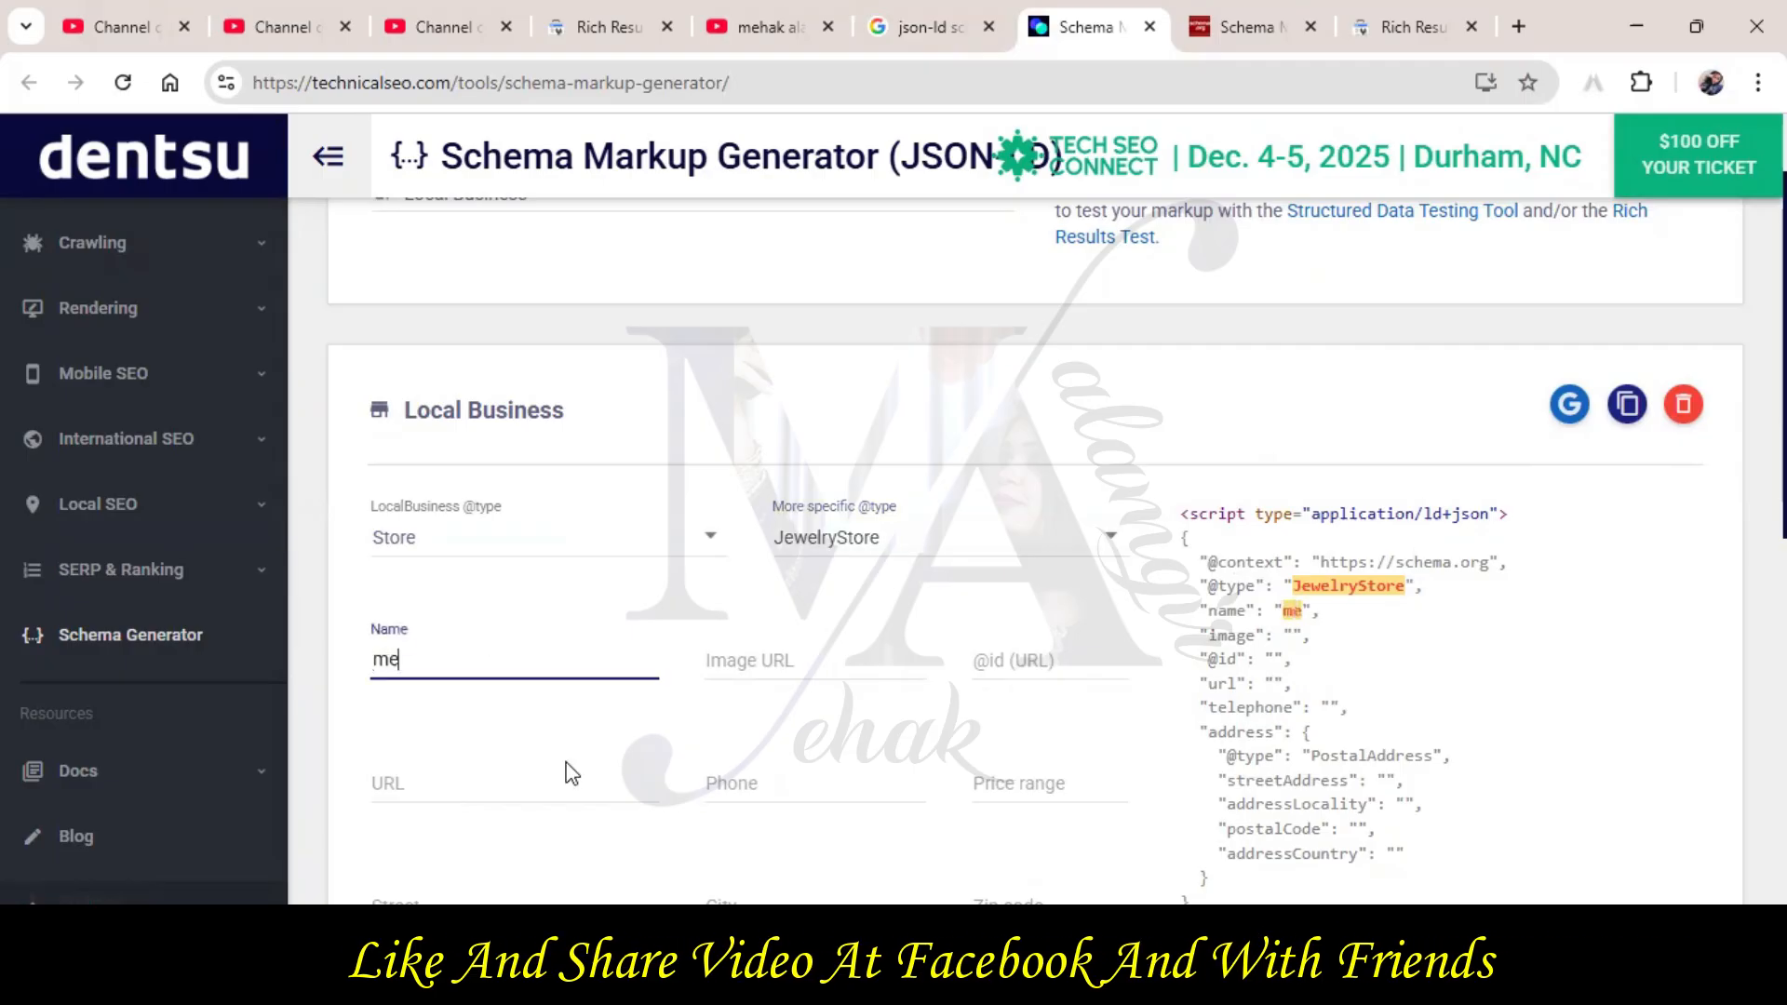
text(hak )
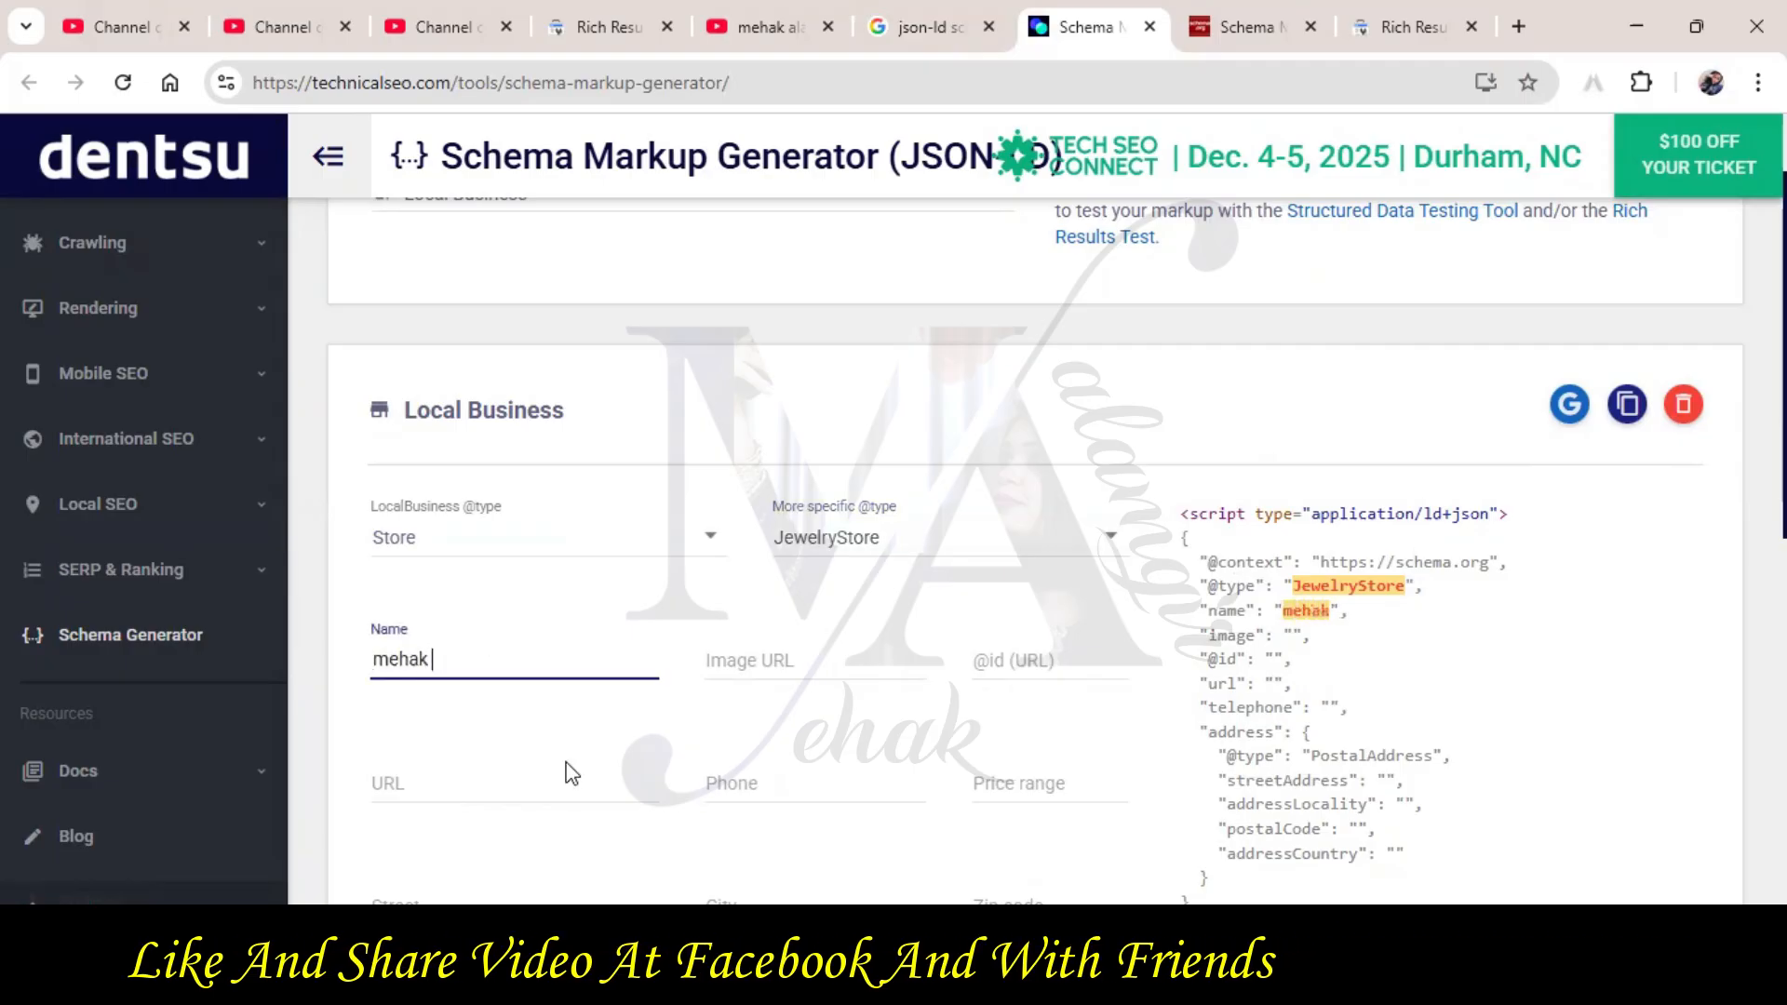
text(jewllery)
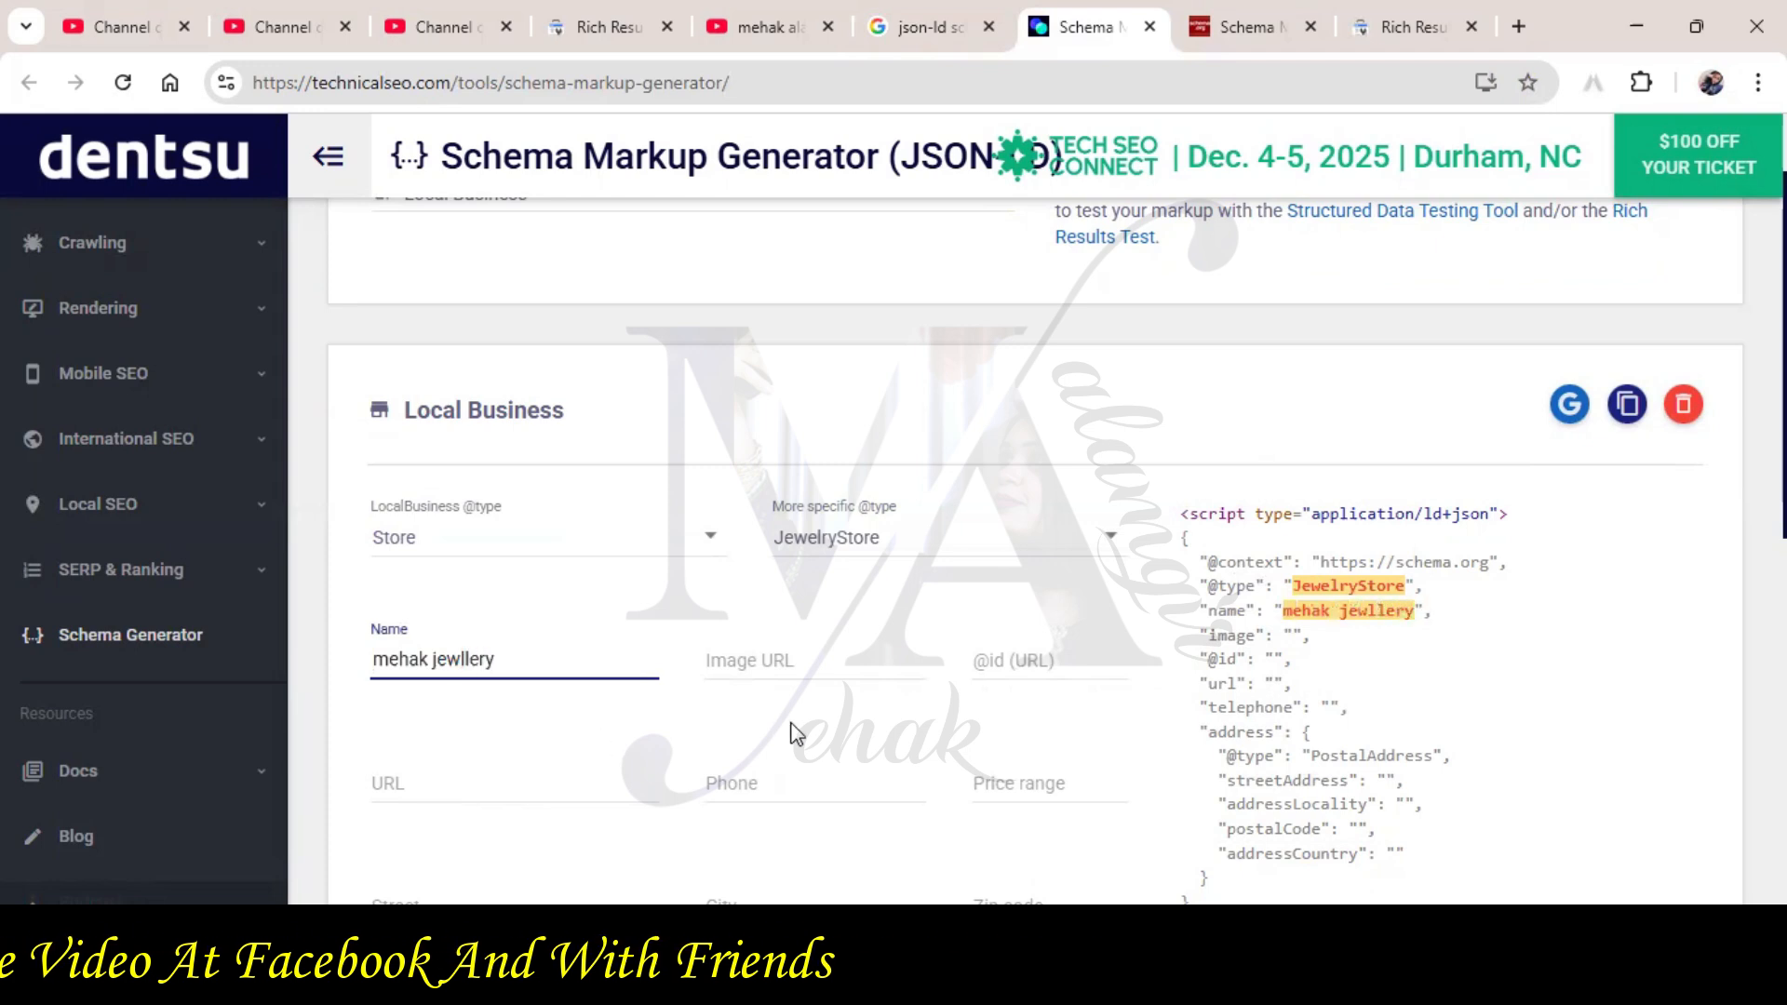
click(1003, 659)
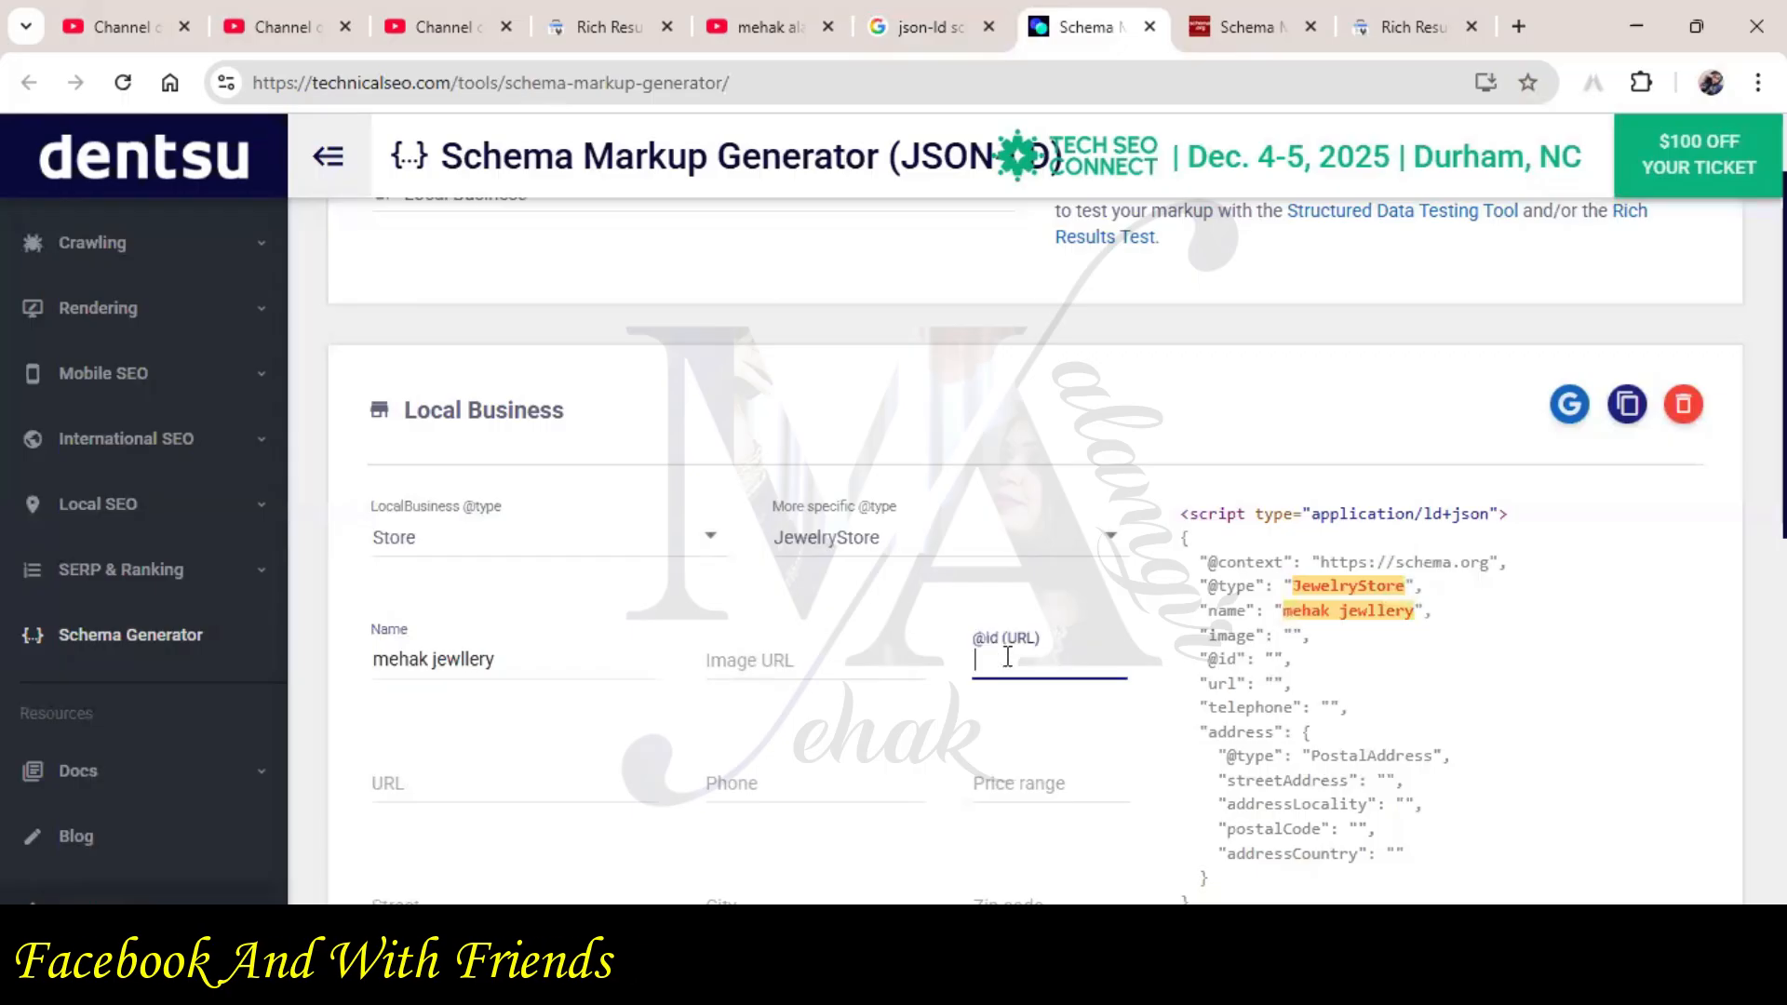
In a new tab, search Google for the jewellery store and copy its correctly spelled name
click(701, 679)
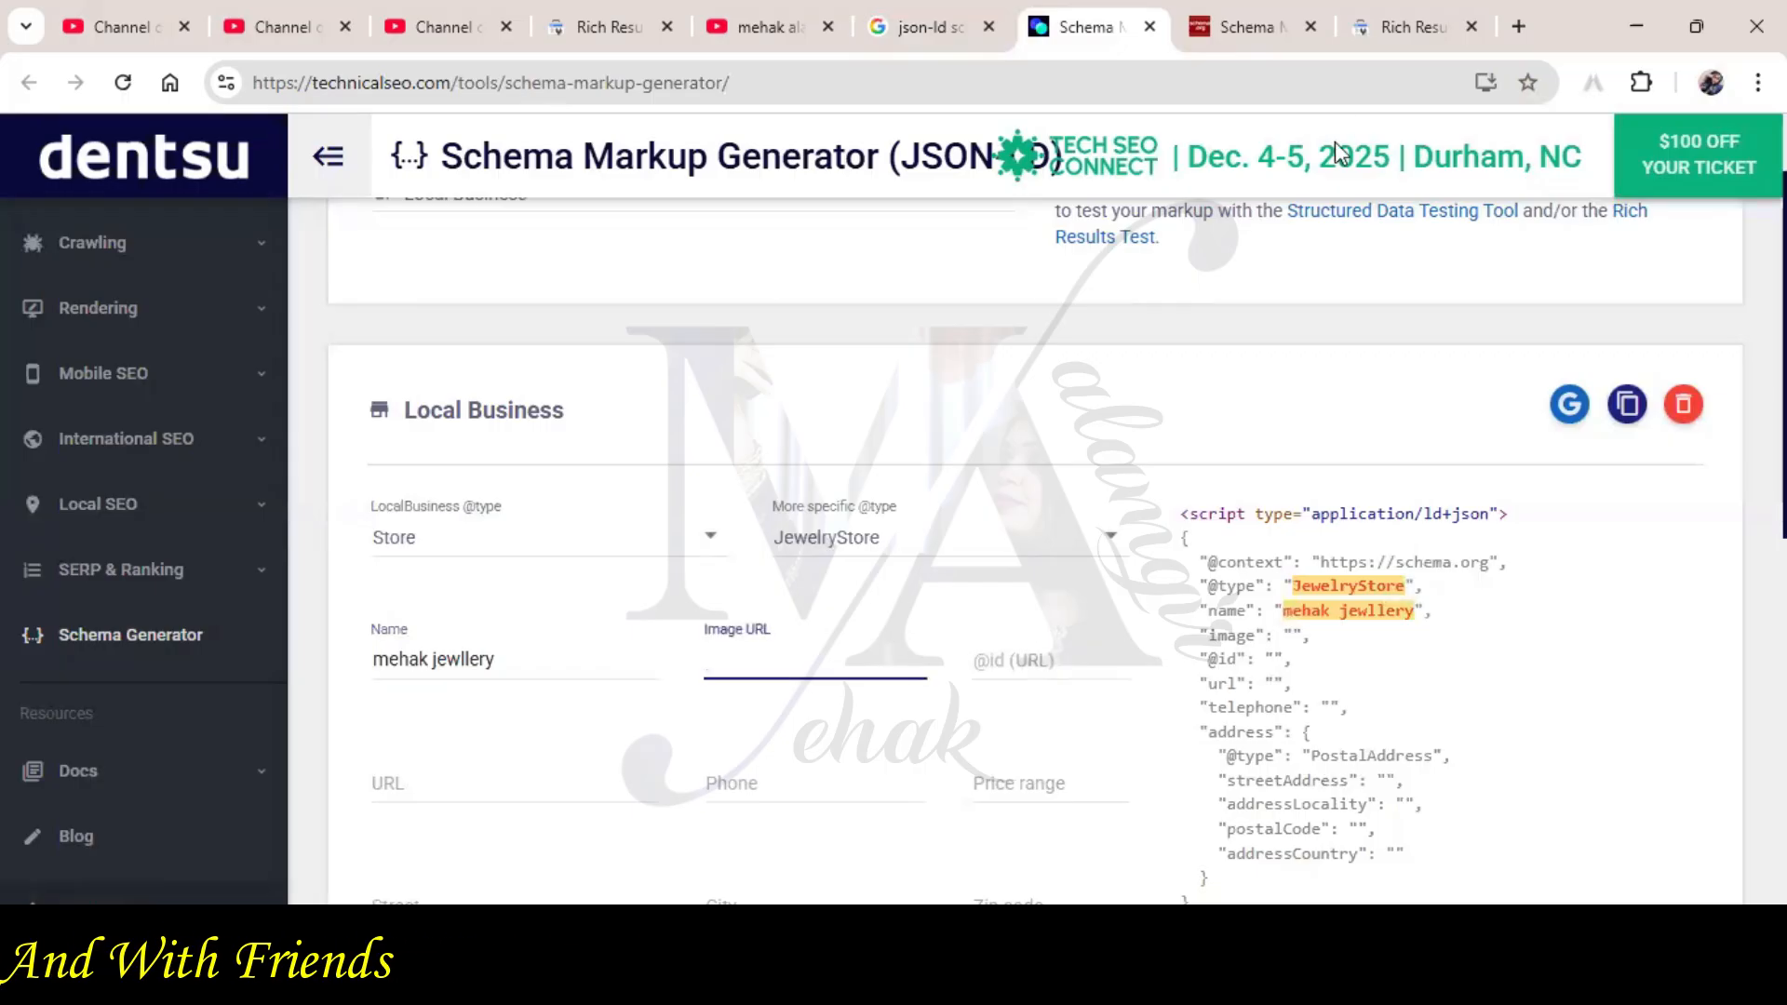
click(1516, 35)
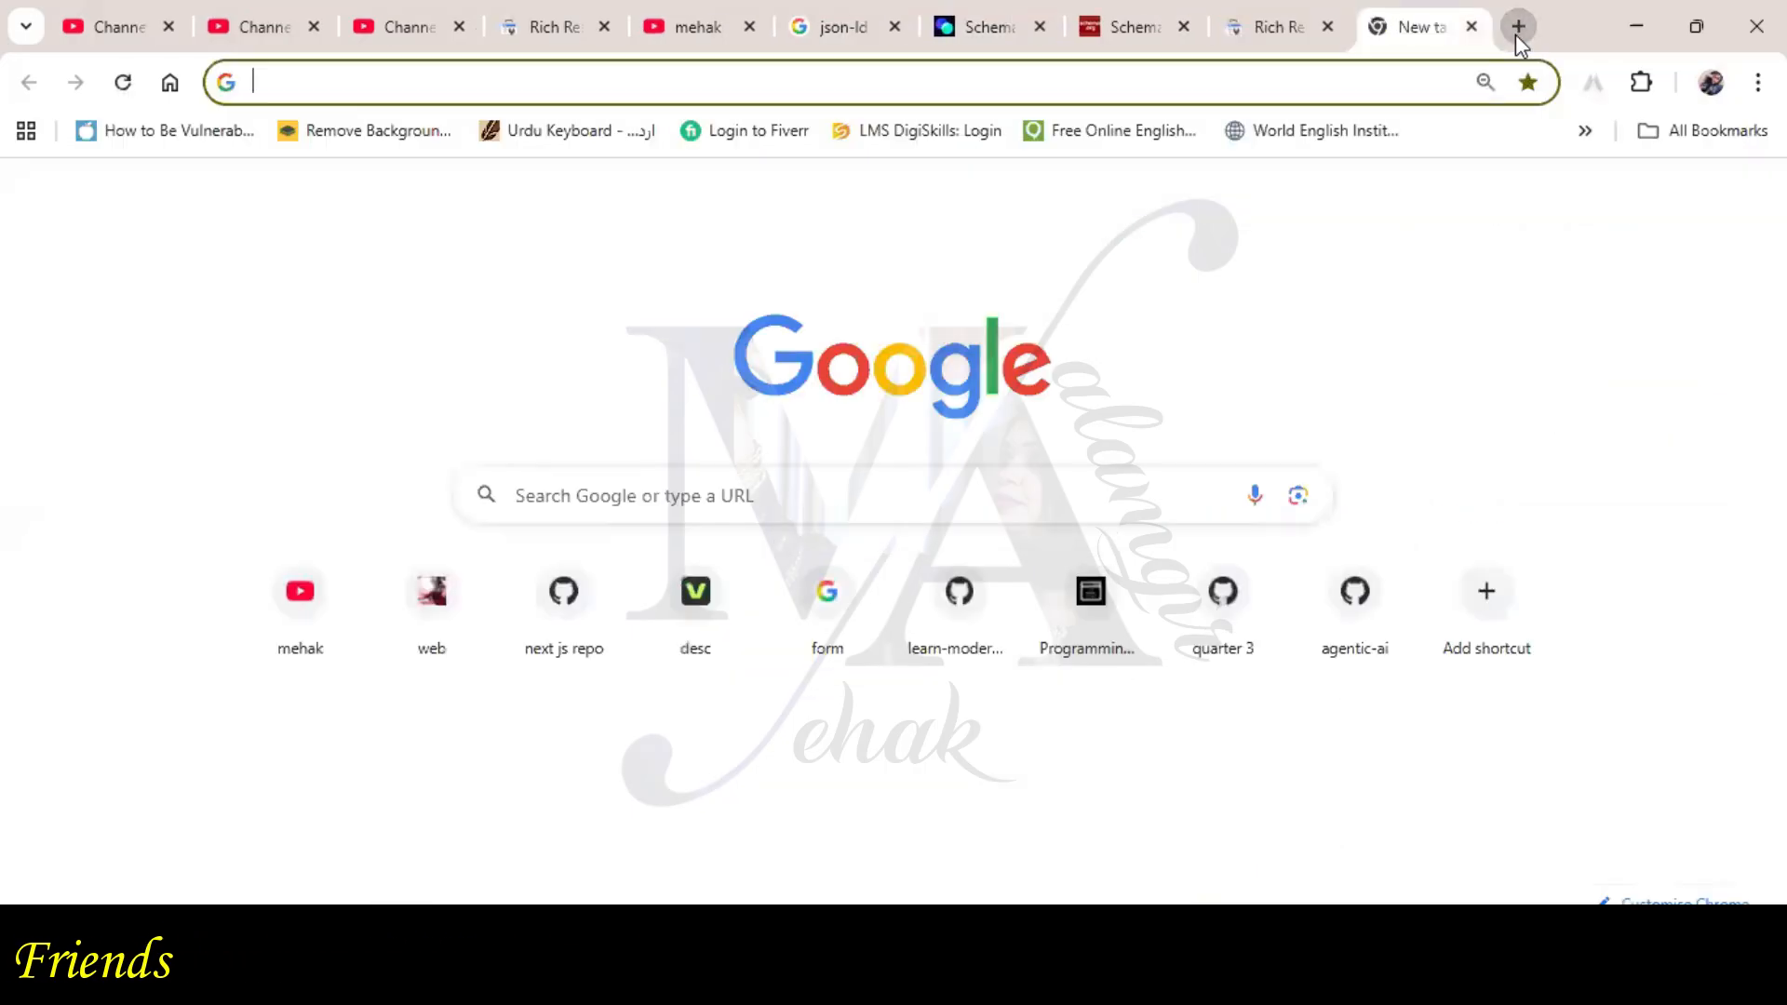
text(je)
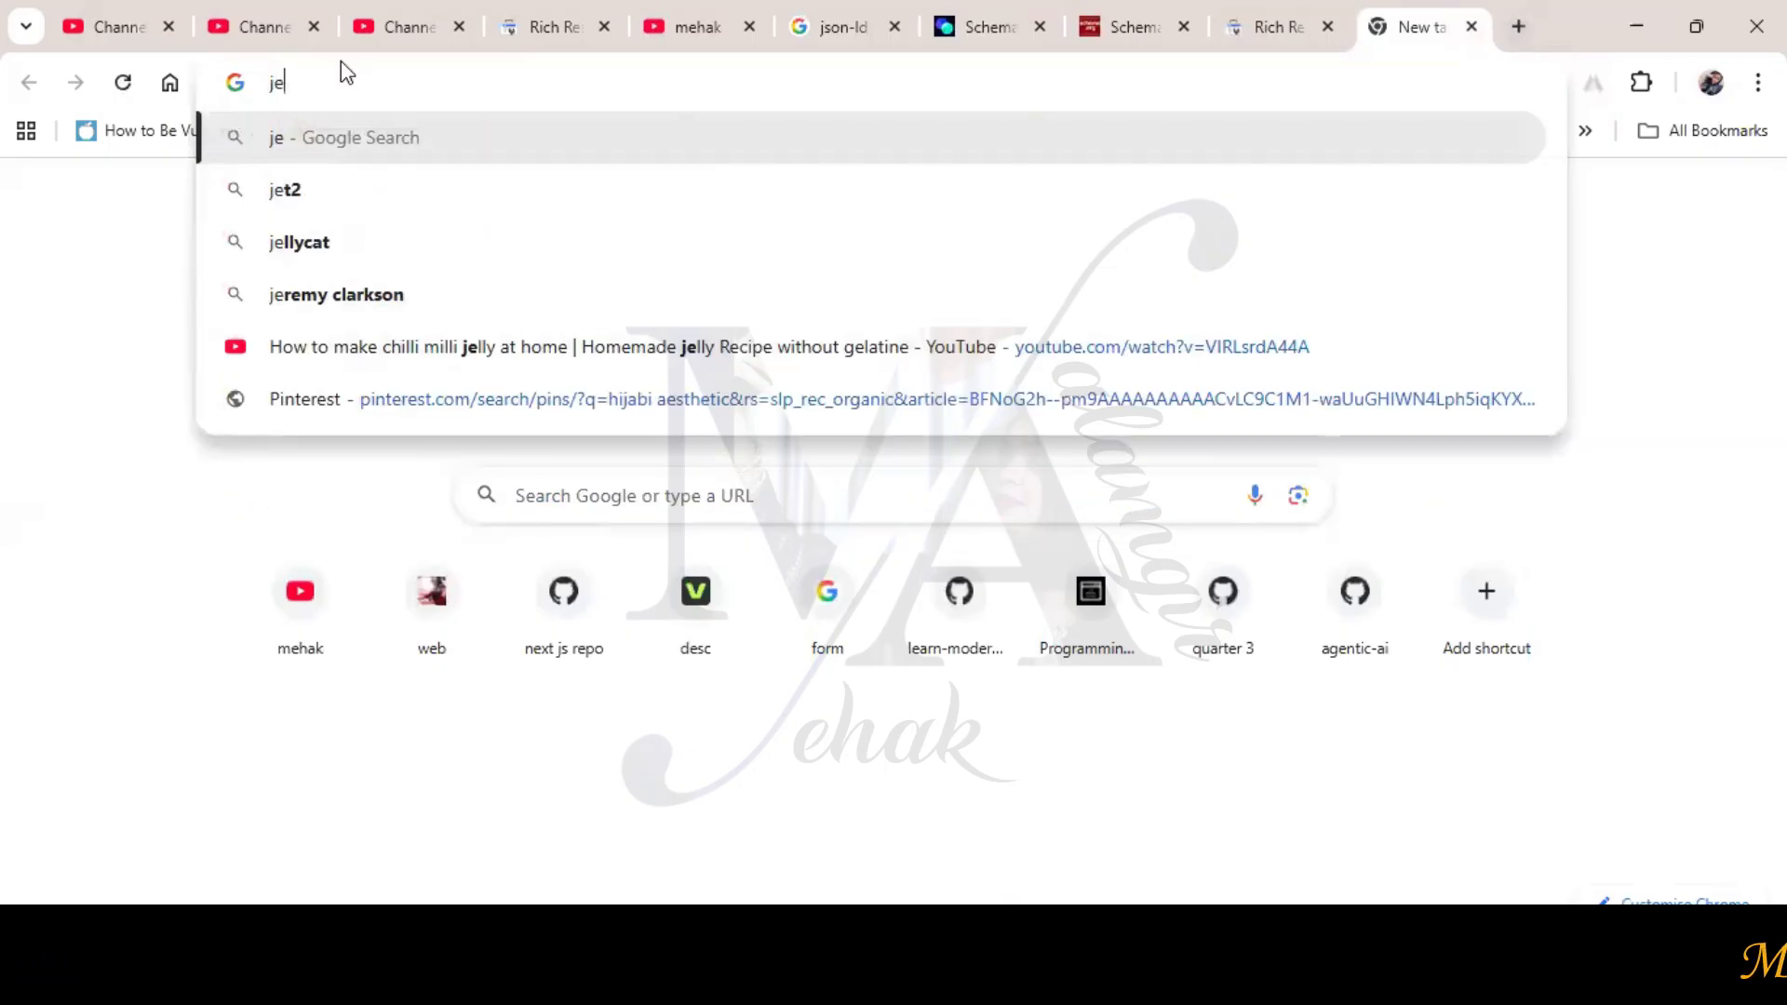
text(mehak )
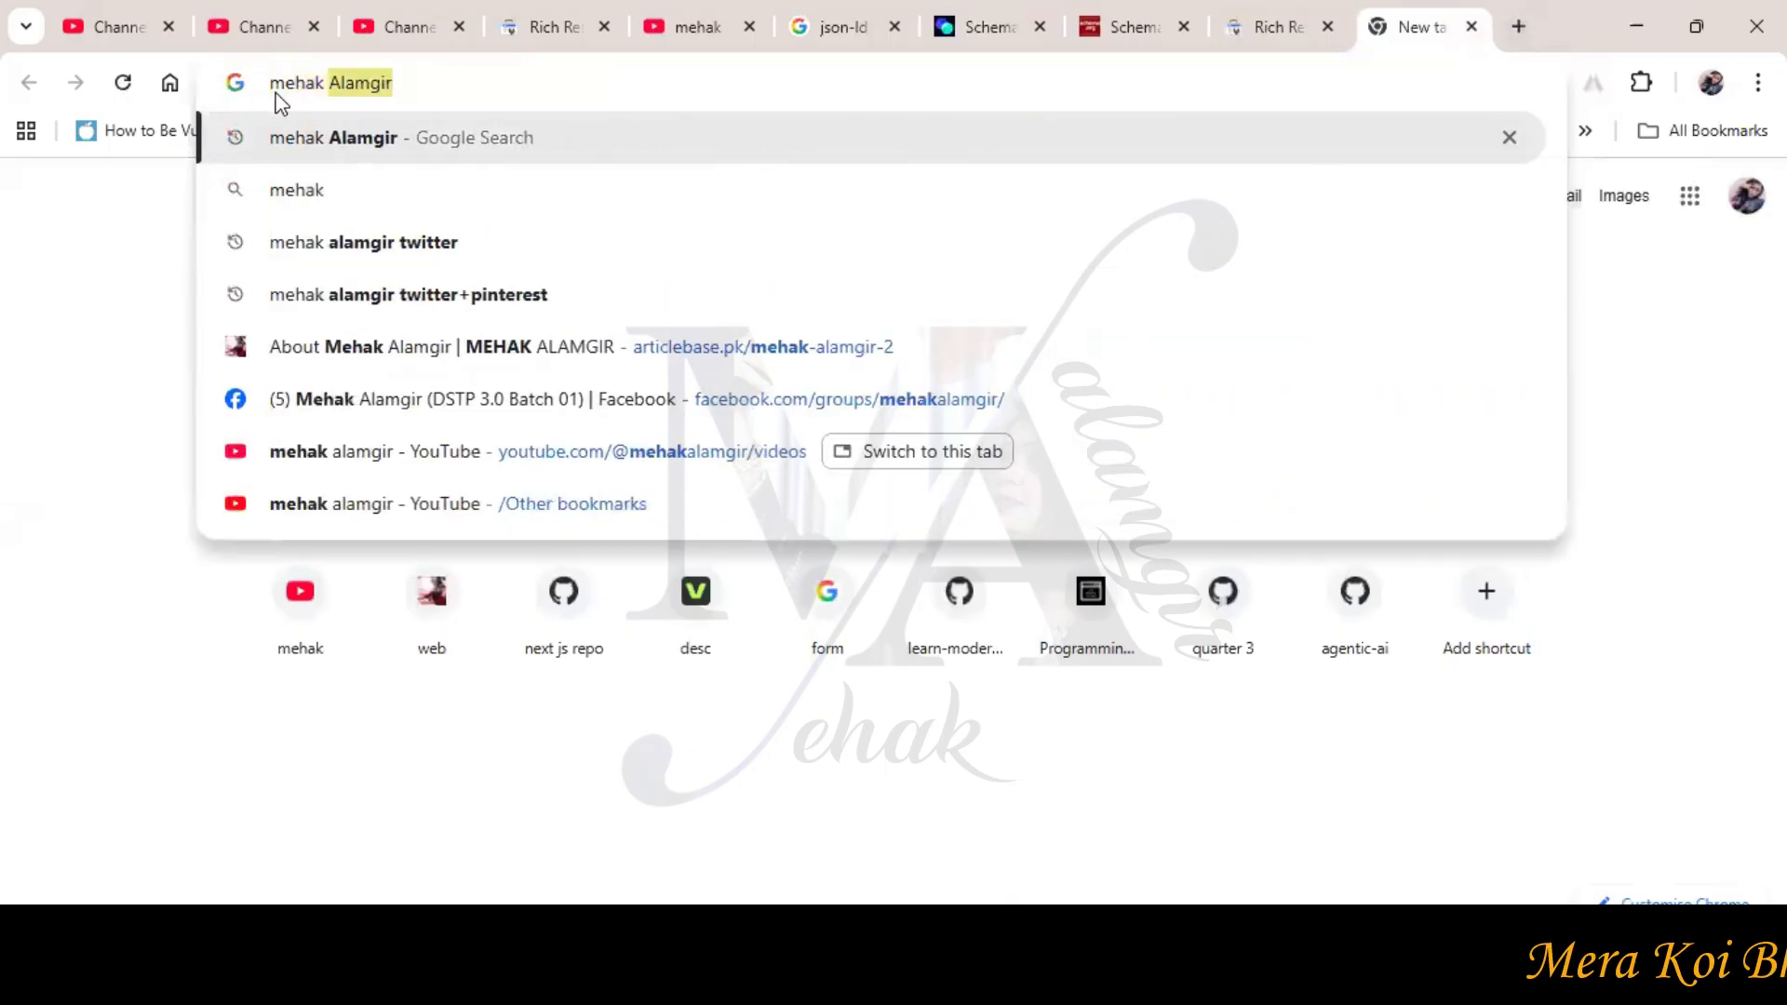
text(jewllery)
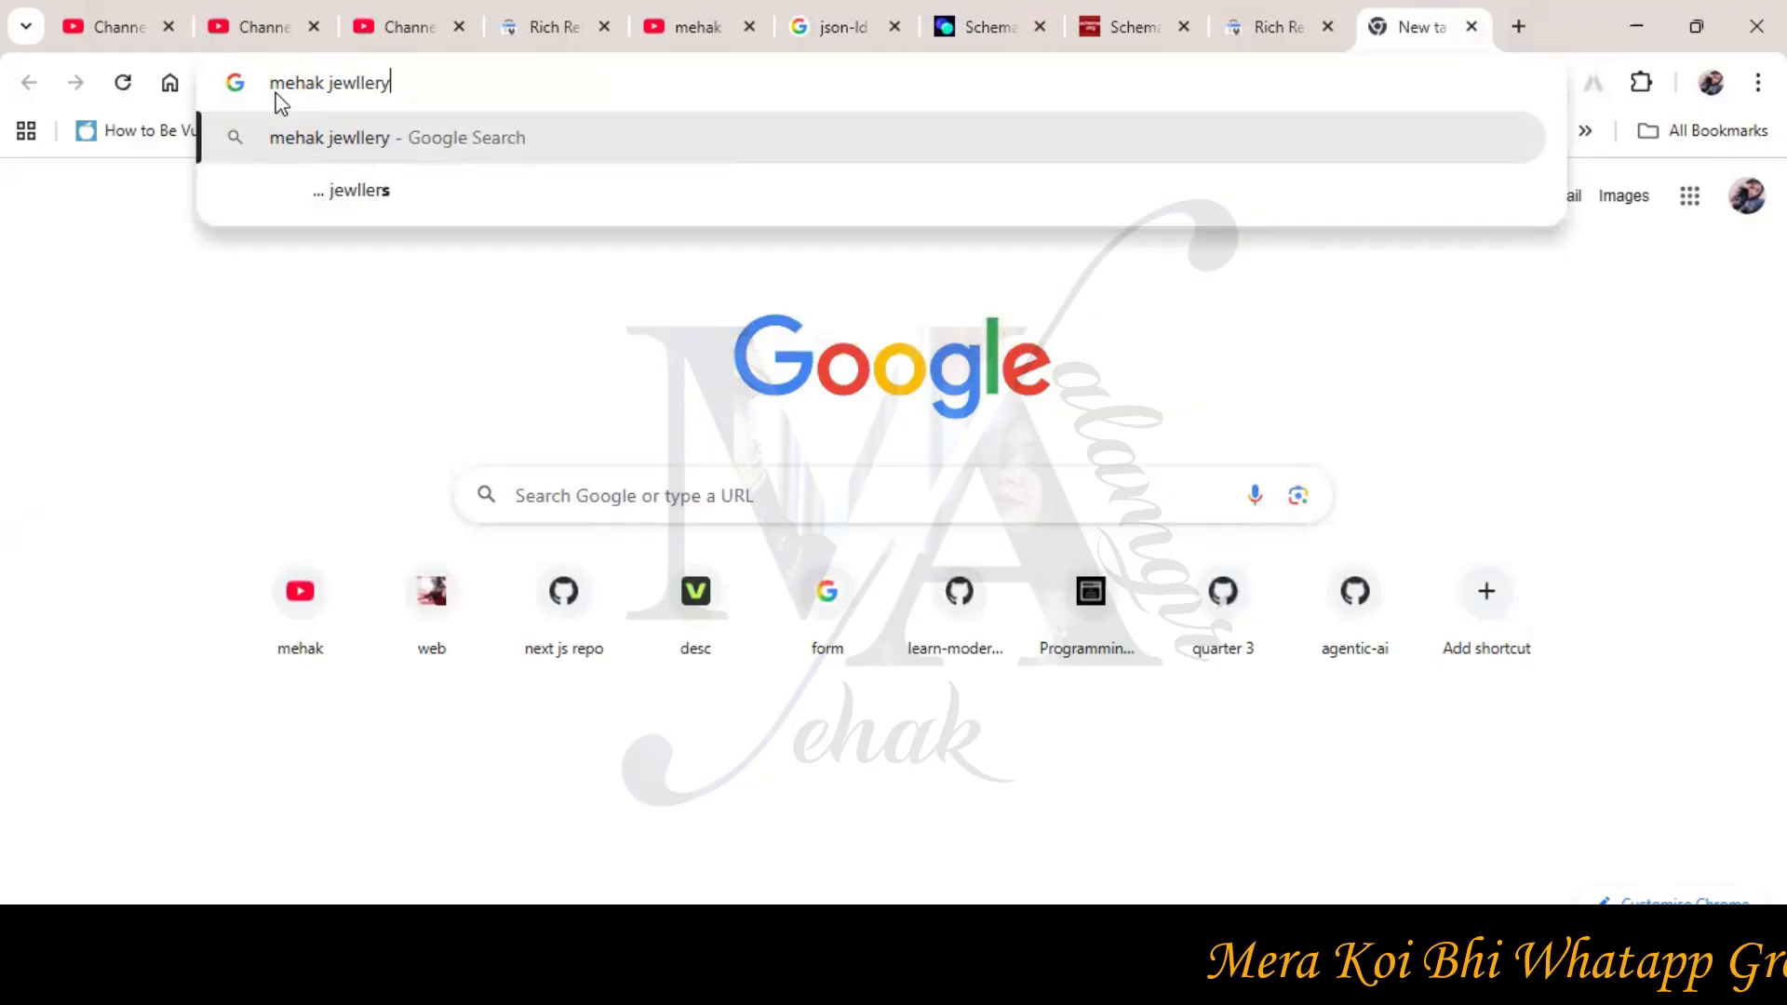
key(Return)
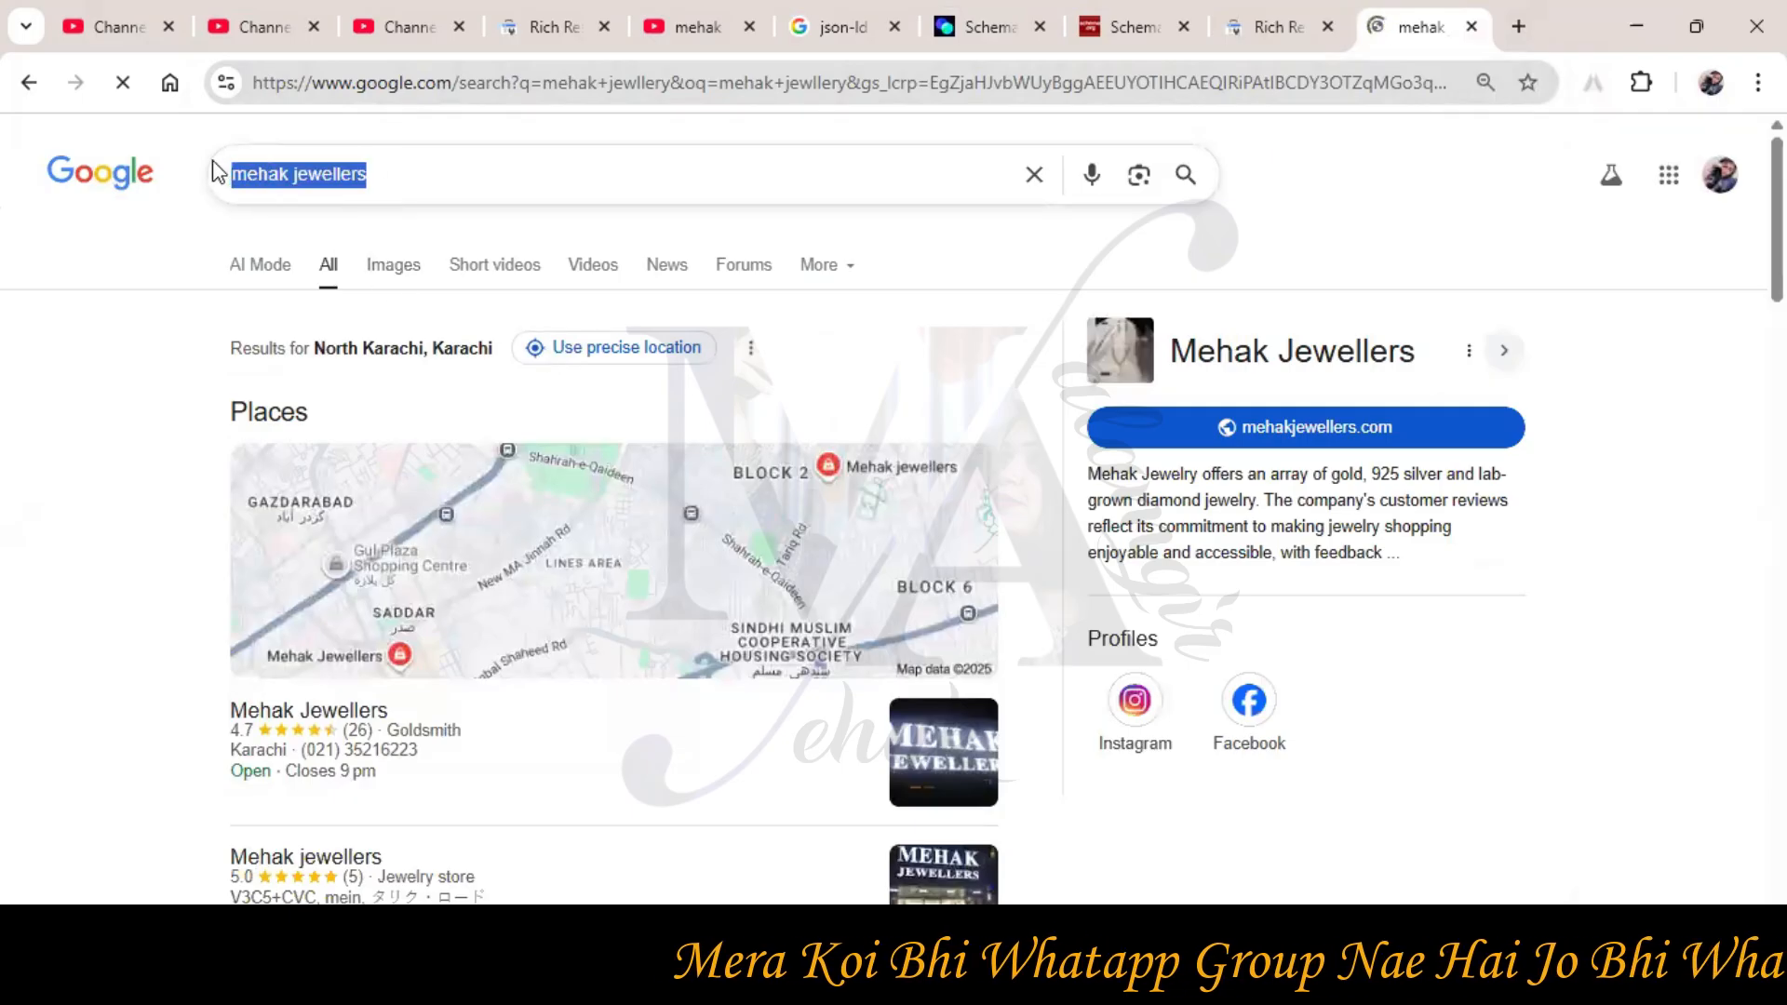
right_click(349, 180)
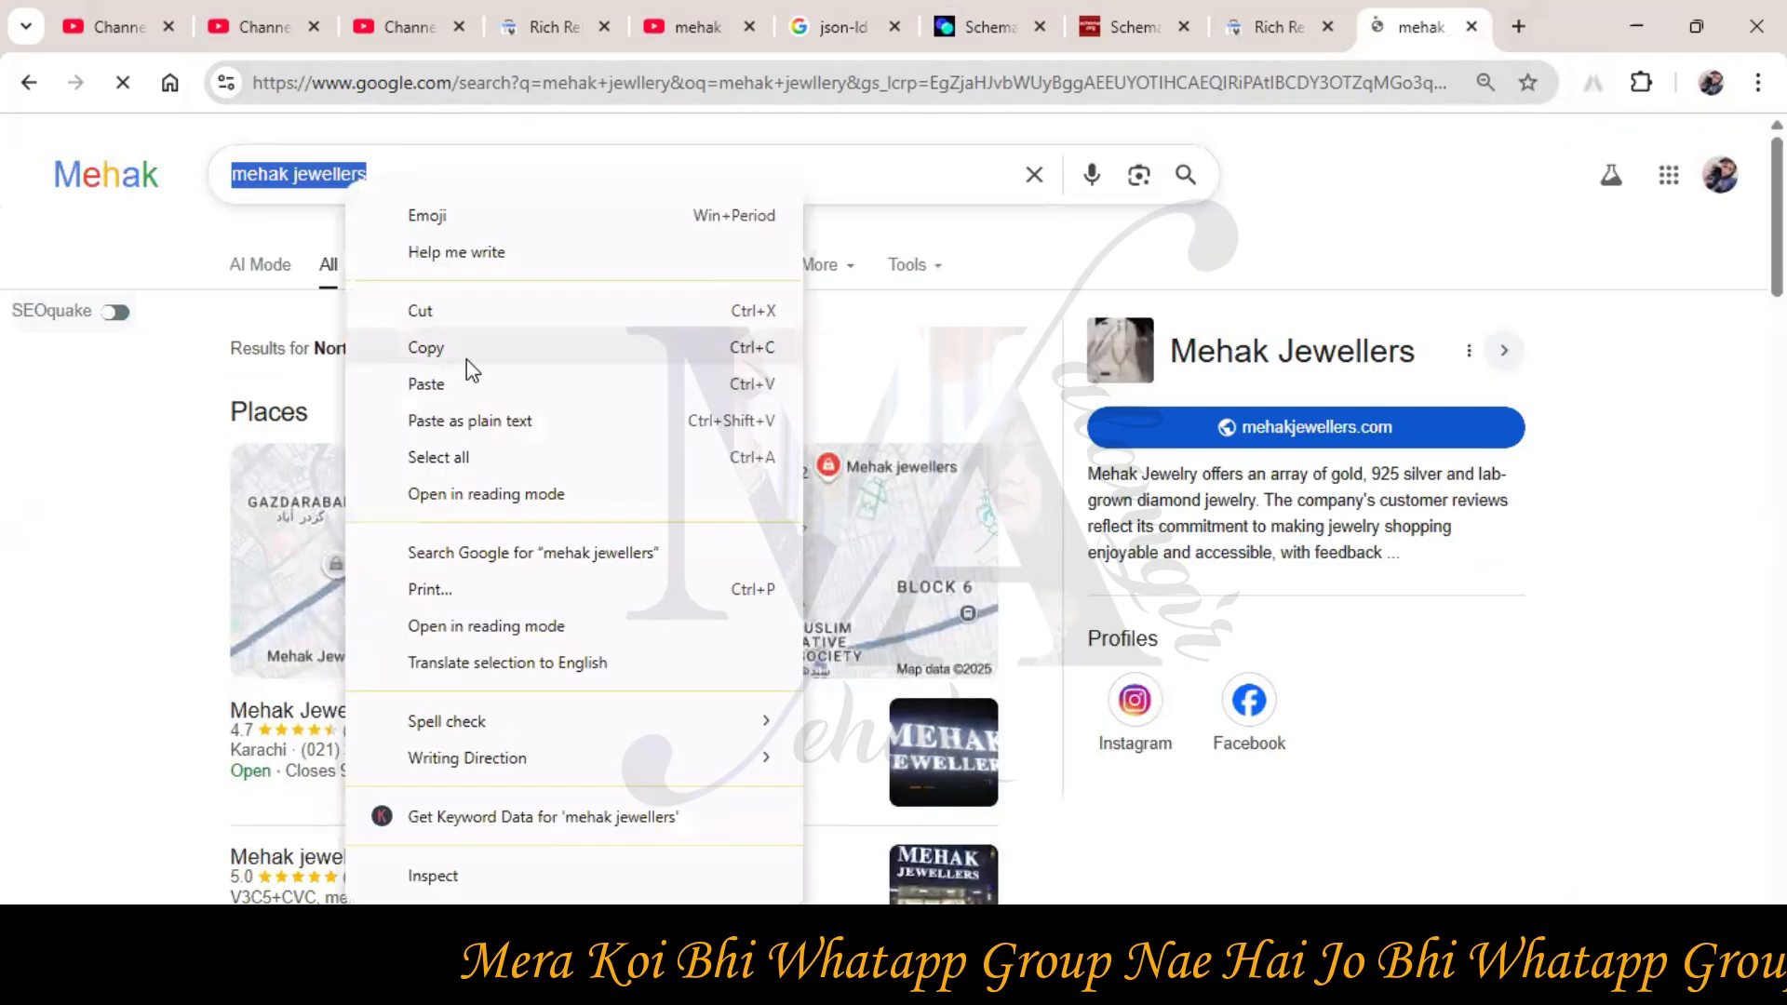
click(467, 359)
Paste the corrected name 'mehak jewellers' into the Name field, with the Google tab beside the generator
click(977, 26)
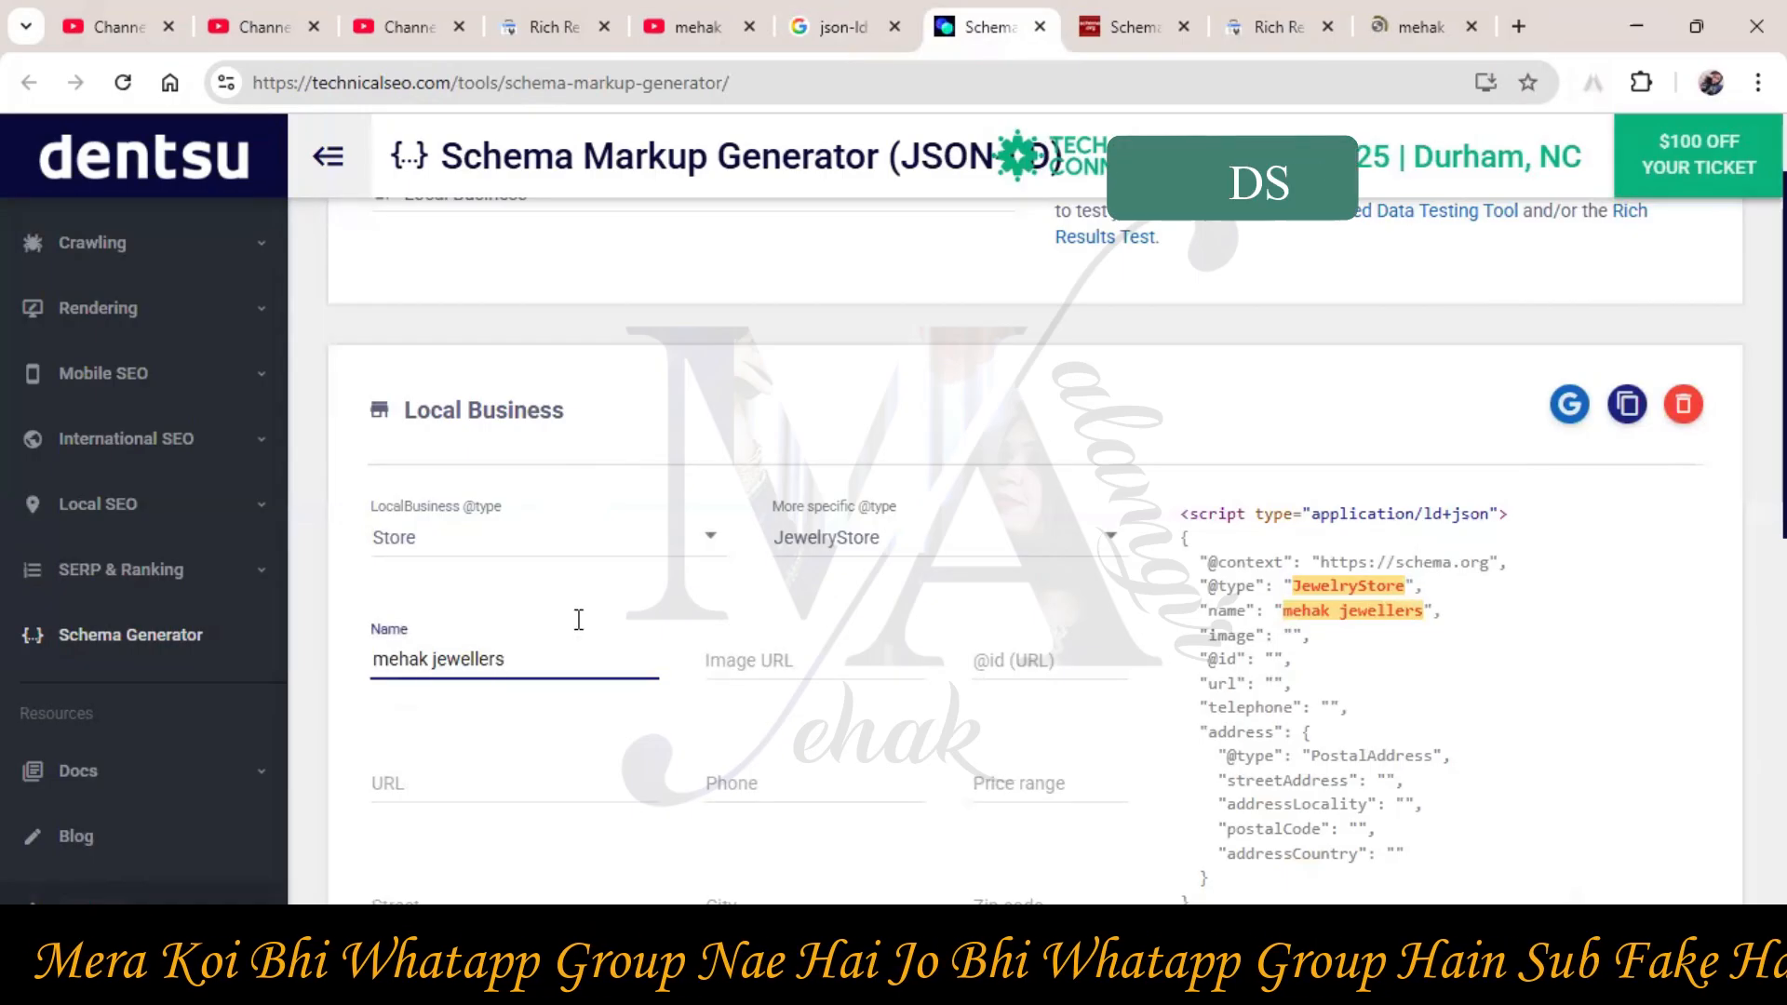
drag(1406, 11, 1140, 12)
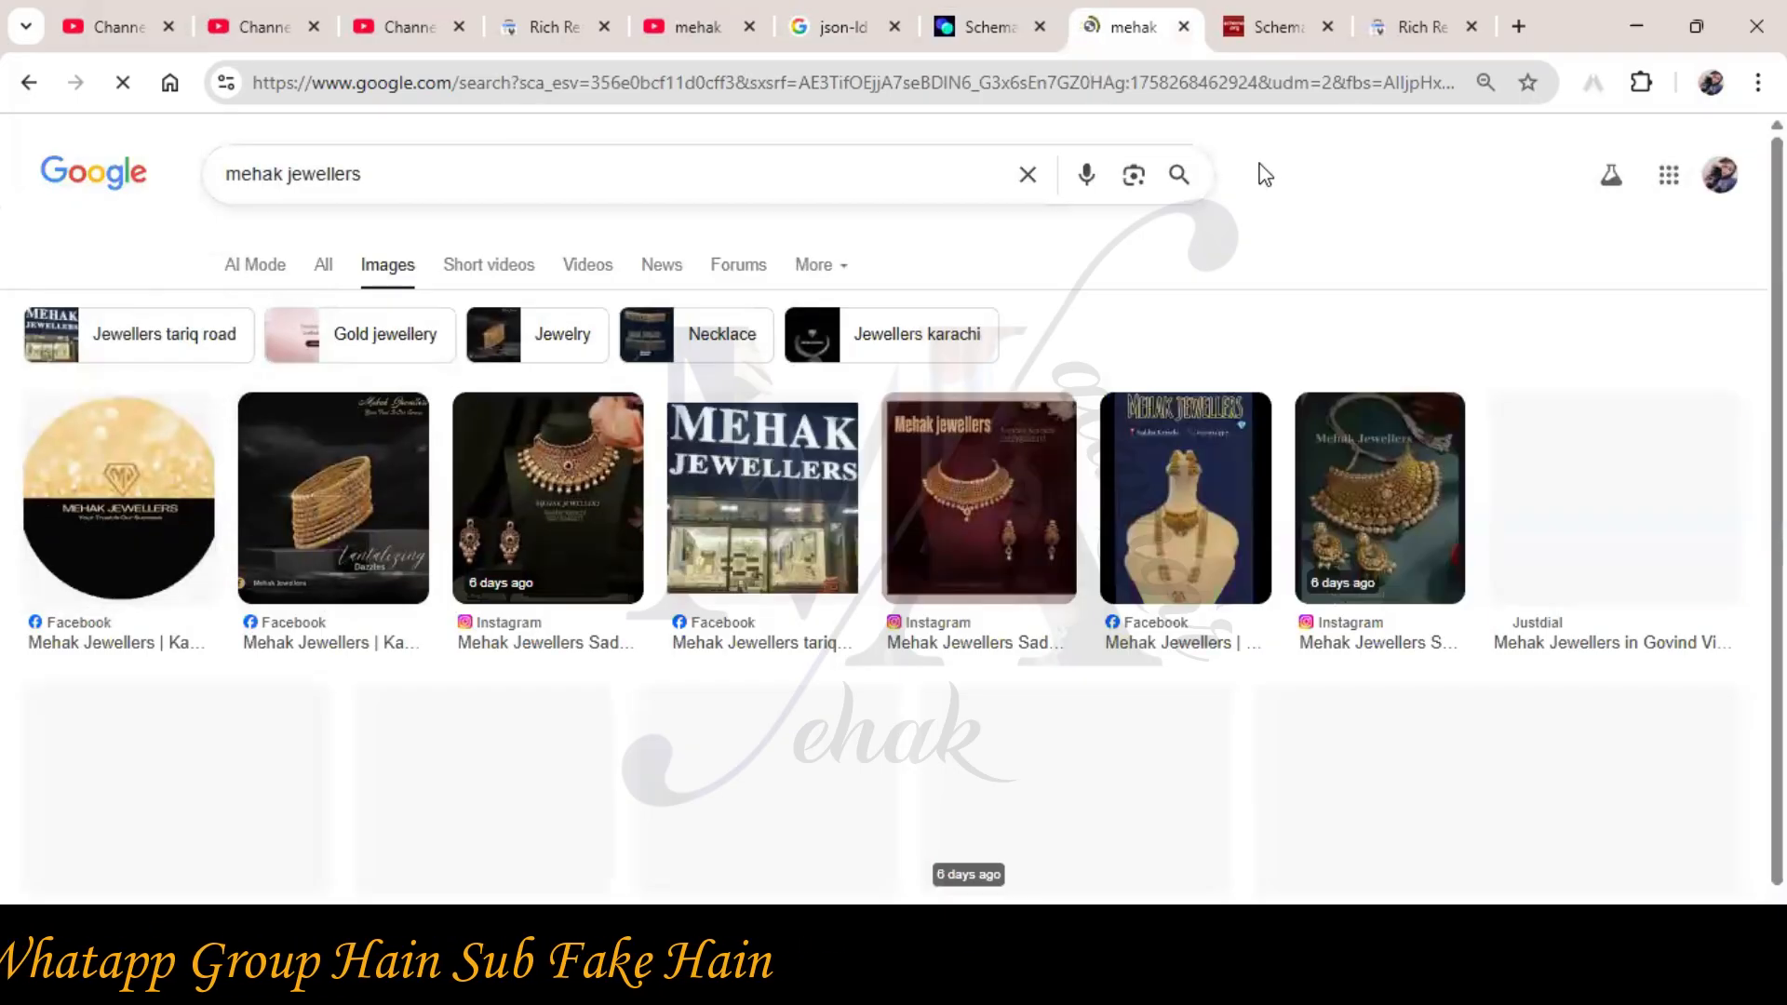
click(980, 22)
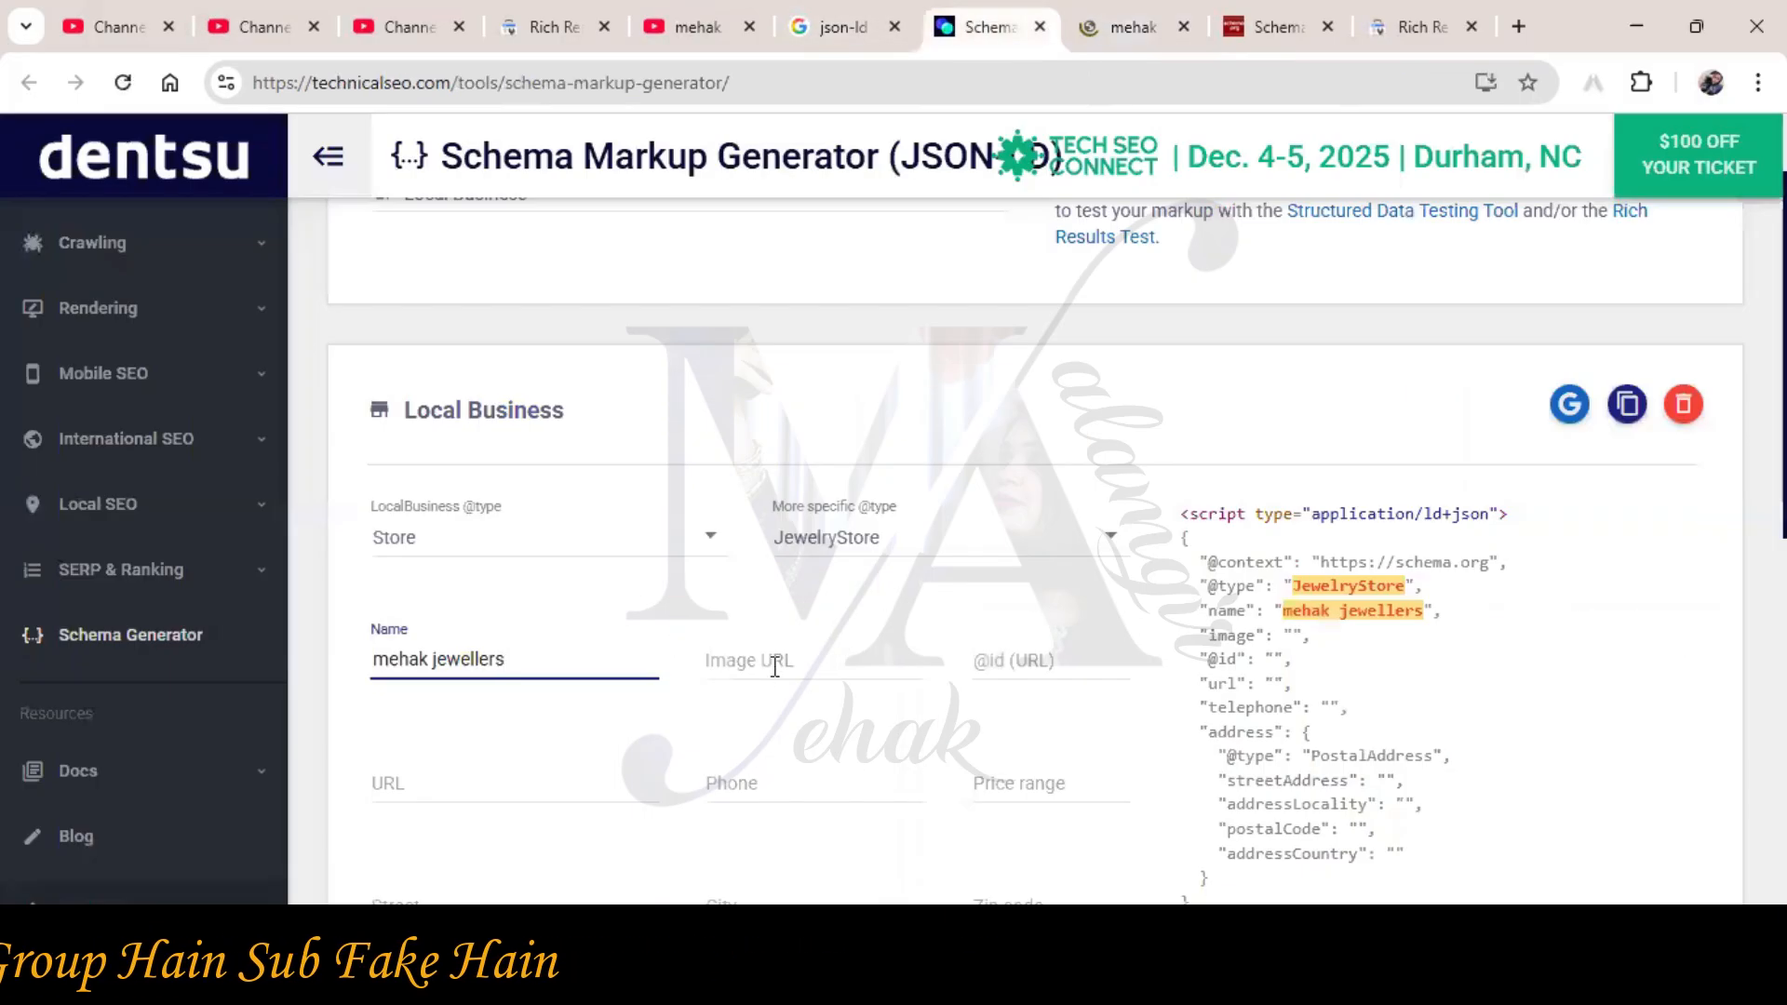
Open the jeweller's round logo from Google Images in its own tab
click(1138, 17)
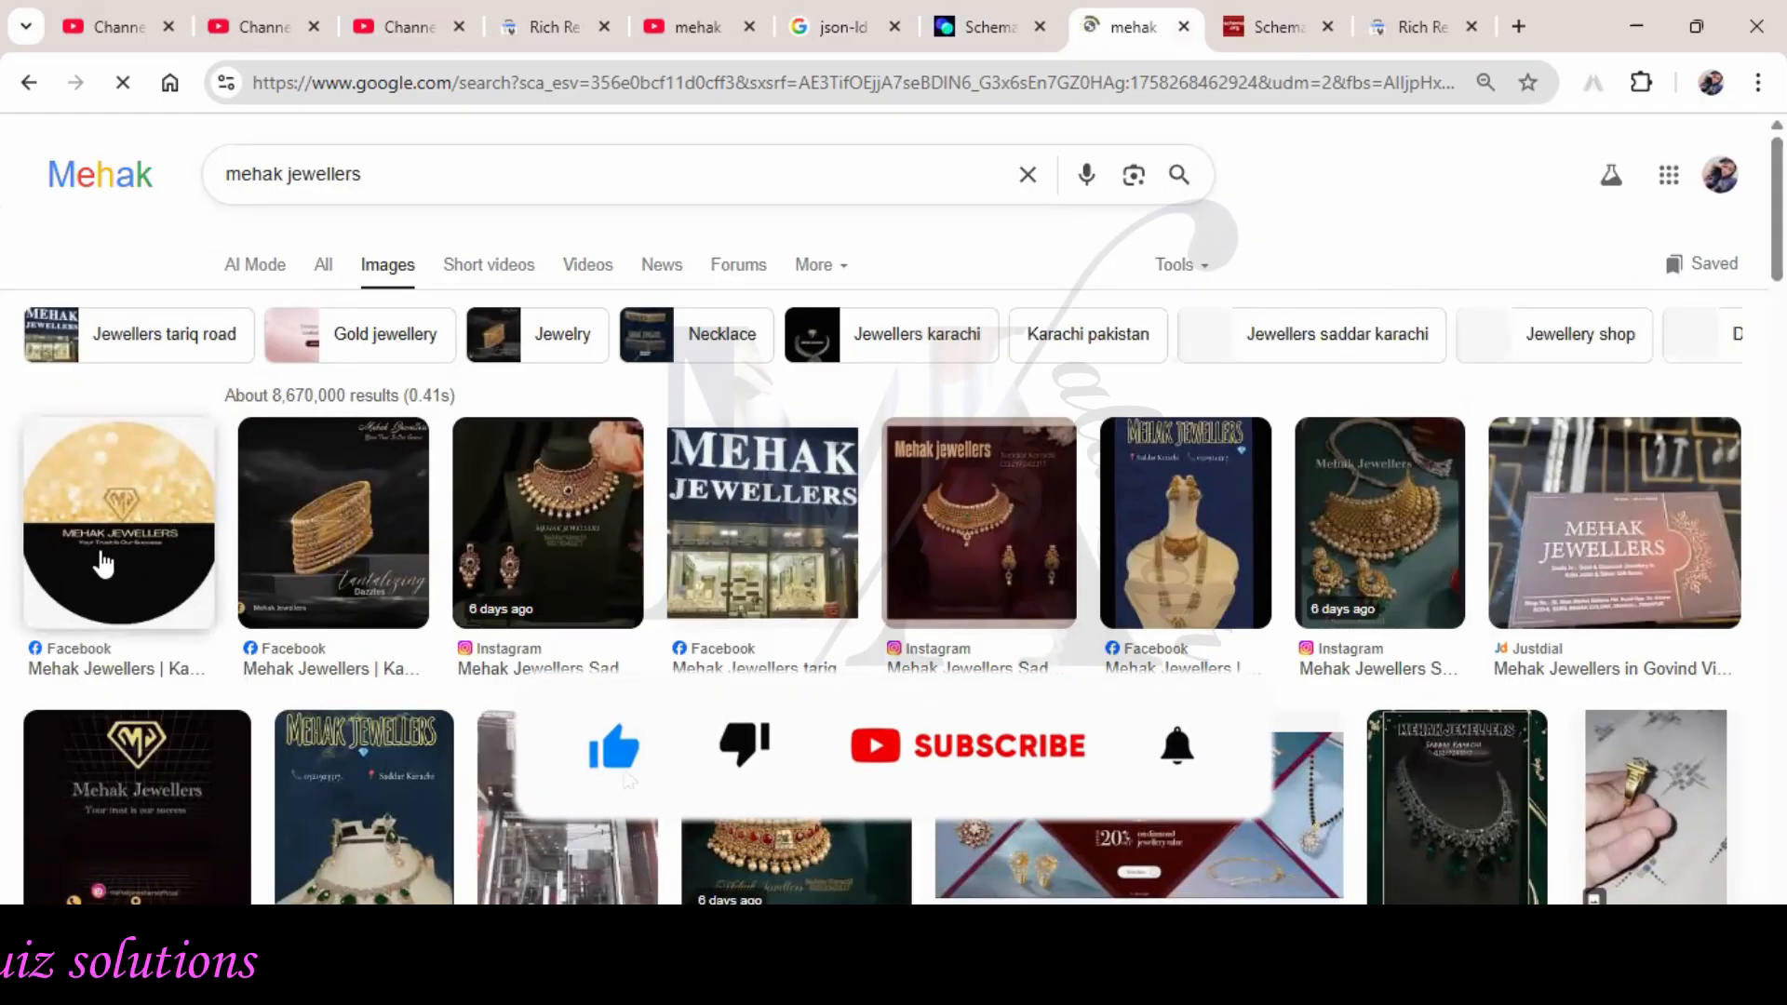
click(119, 521)
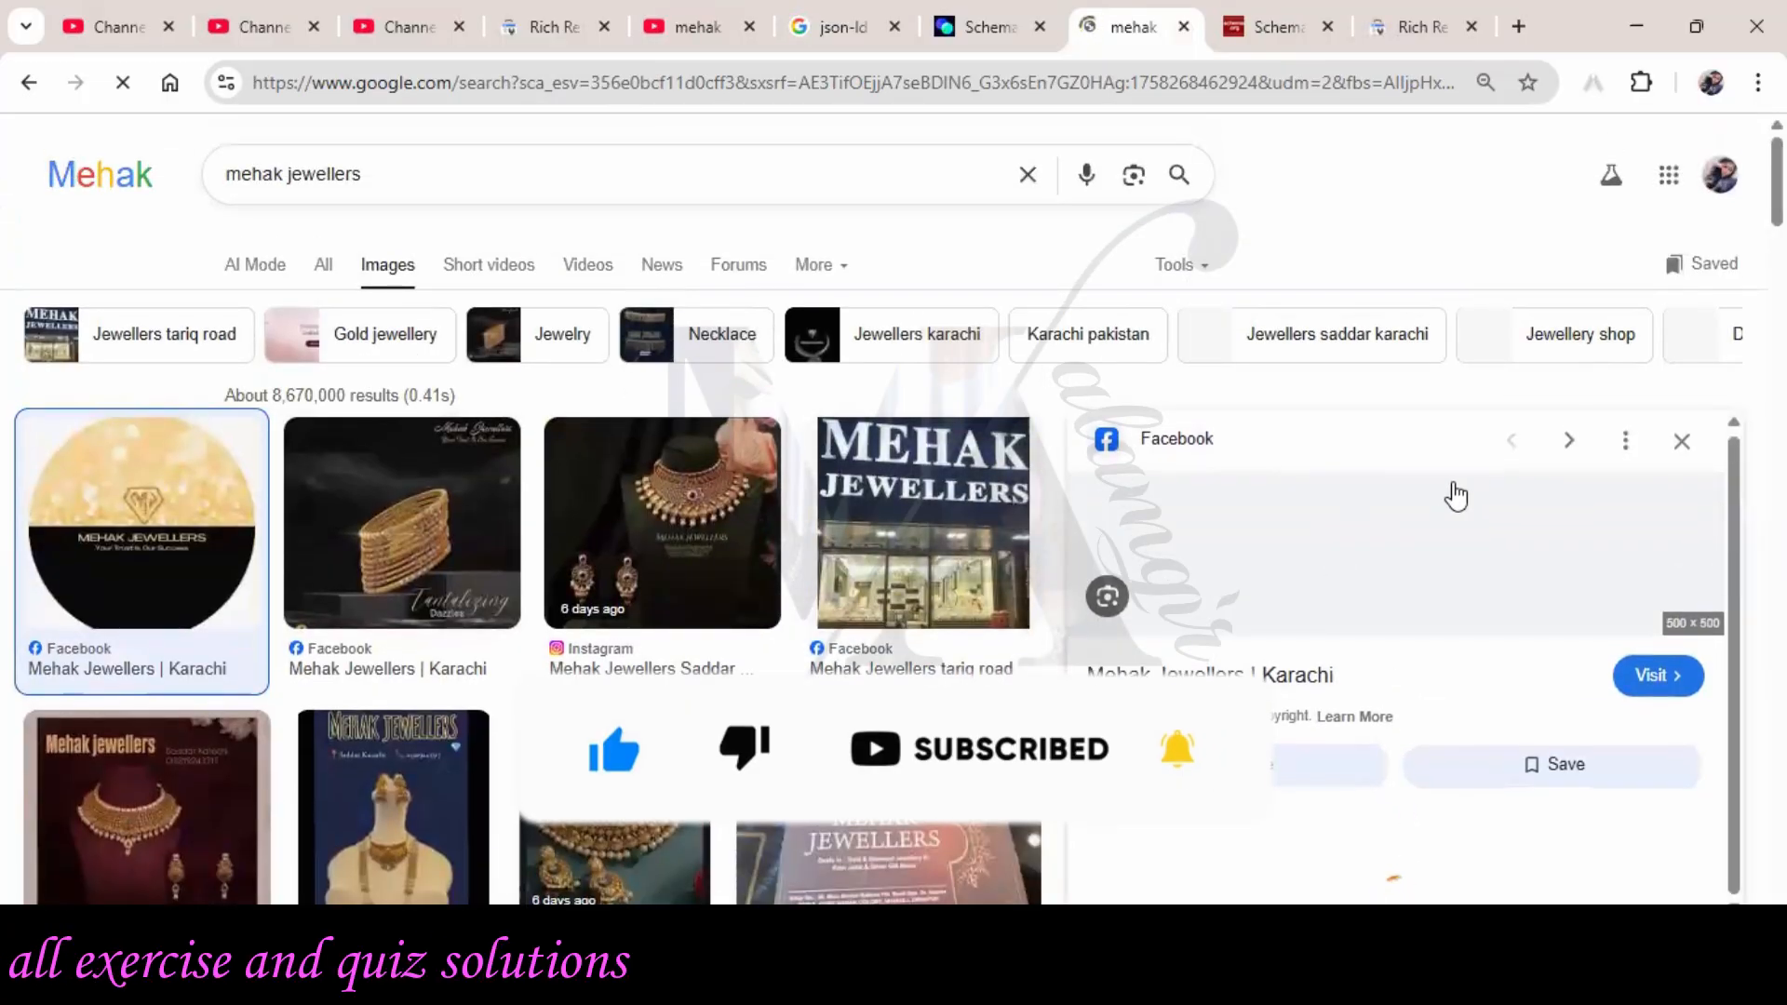
scroll(1452, 498, down, 2)
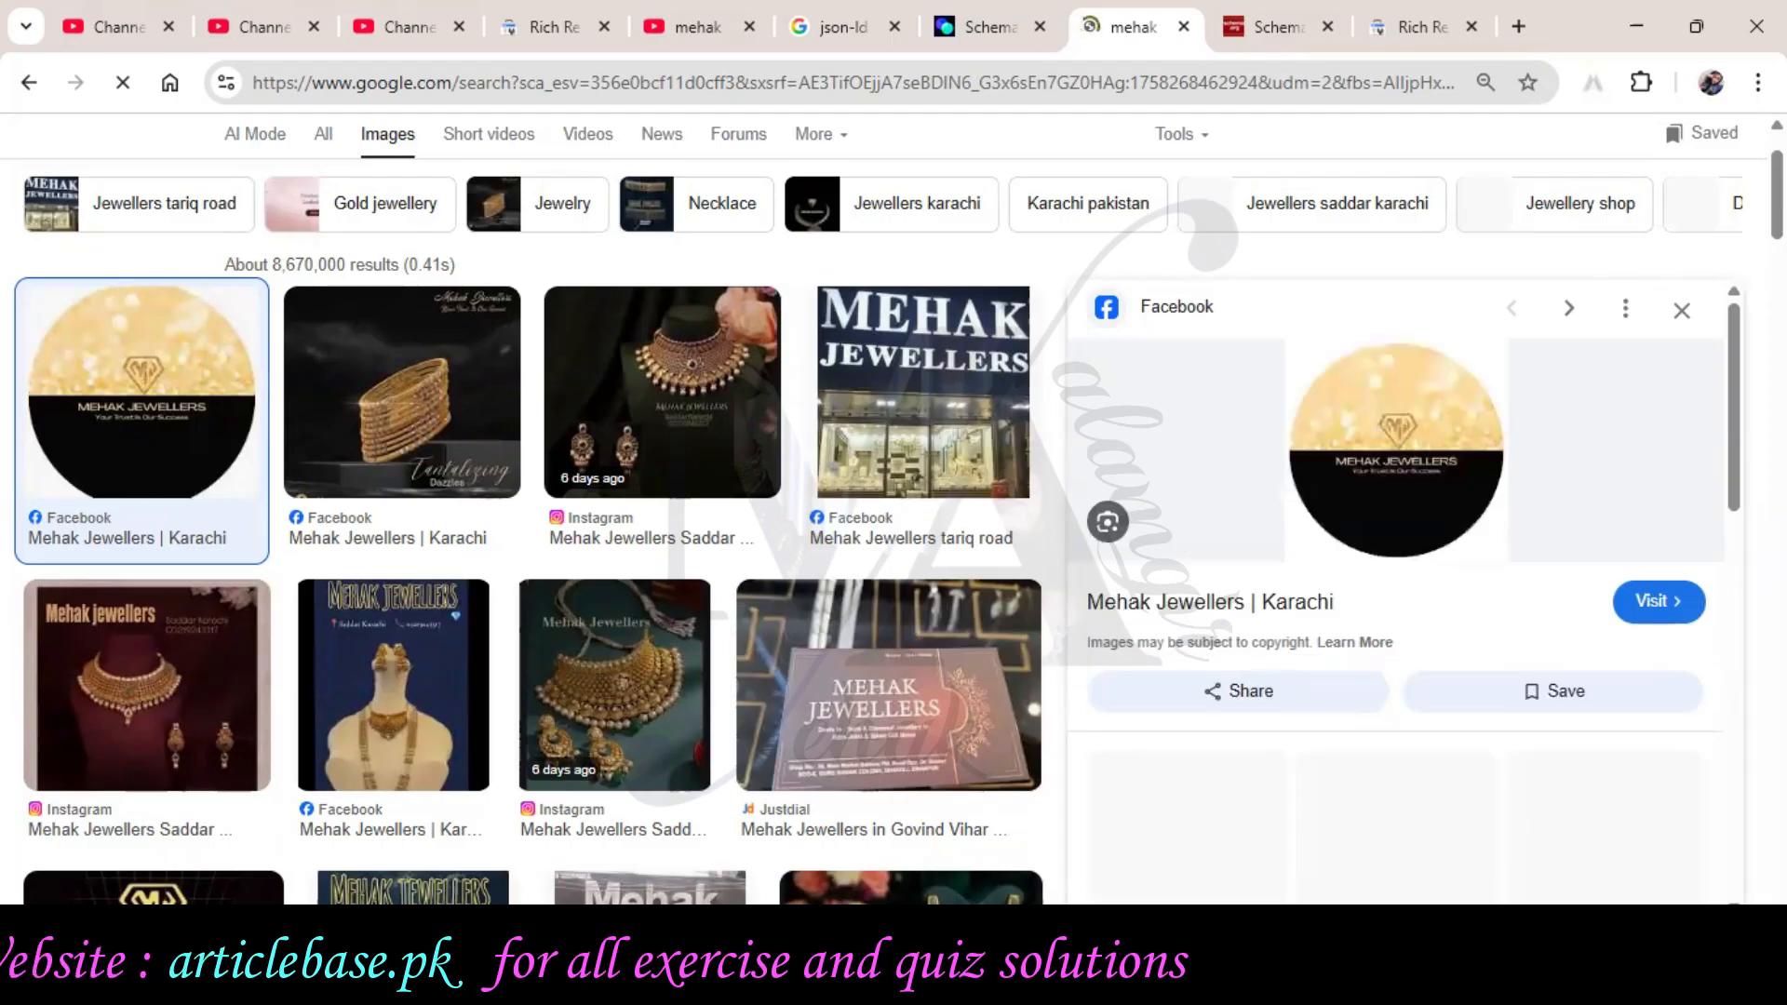
right_click(1394, 451)
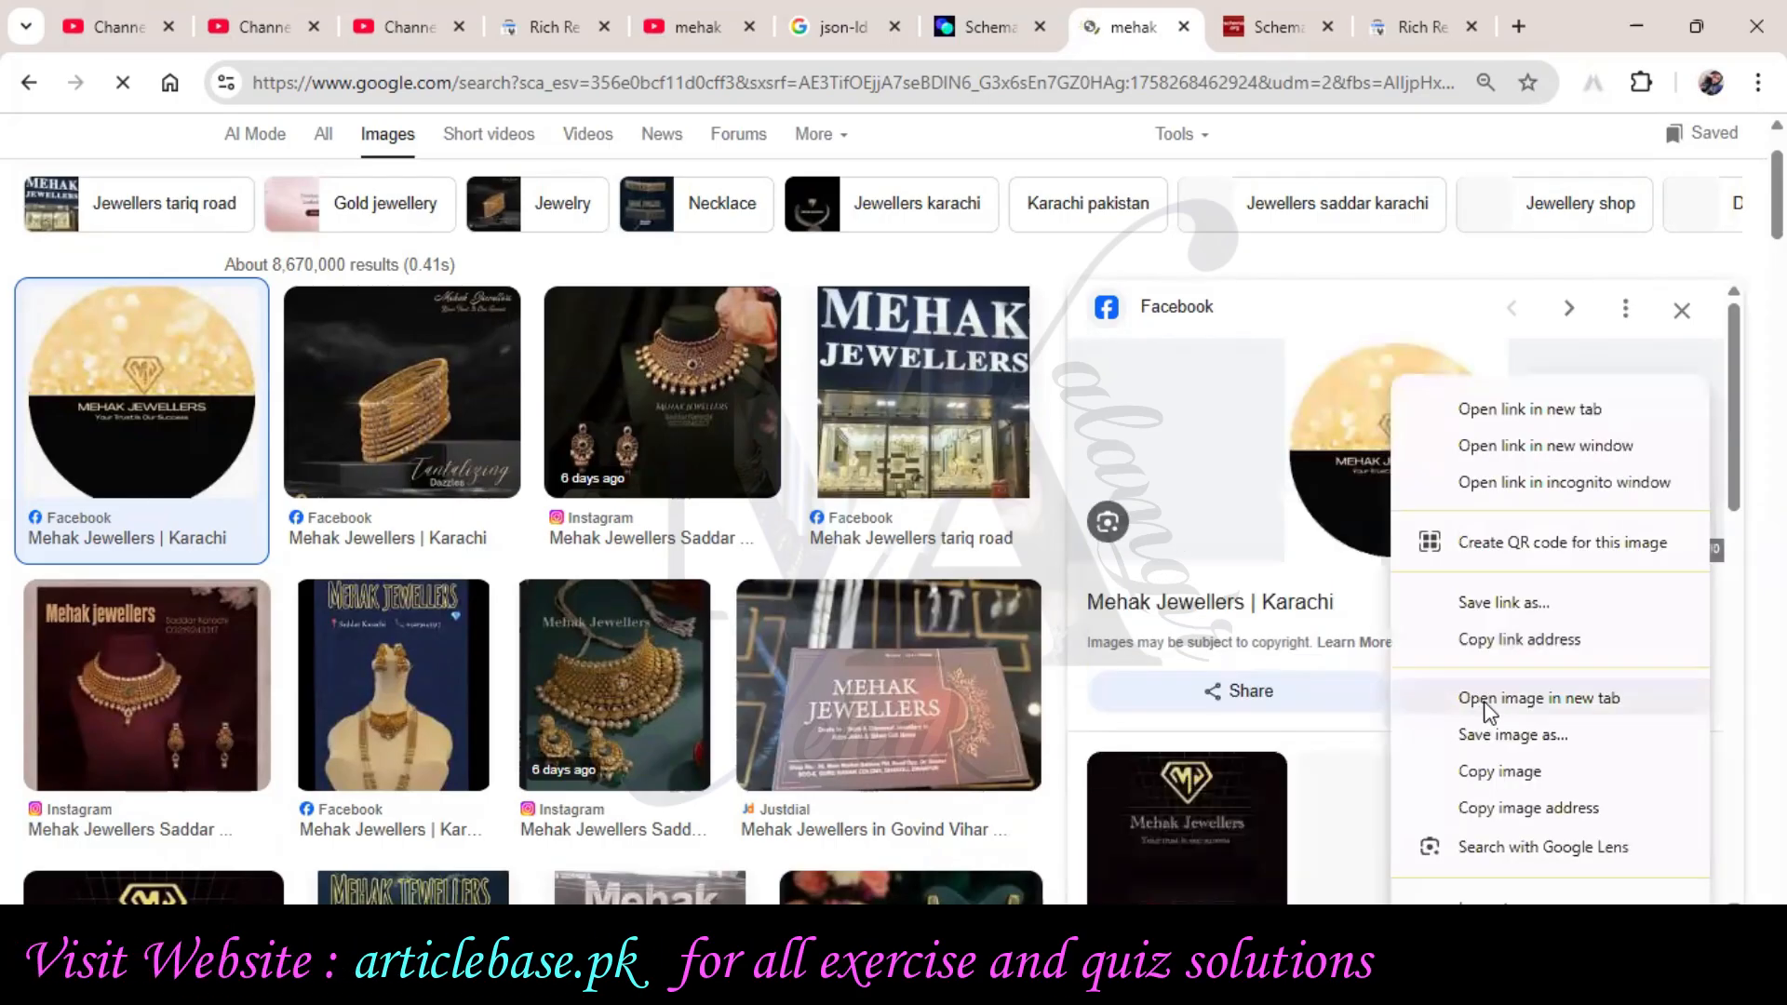
click(1461, 694)
Copy the logo image's web address and return to the generator's Image URL field
click(1154, 39)
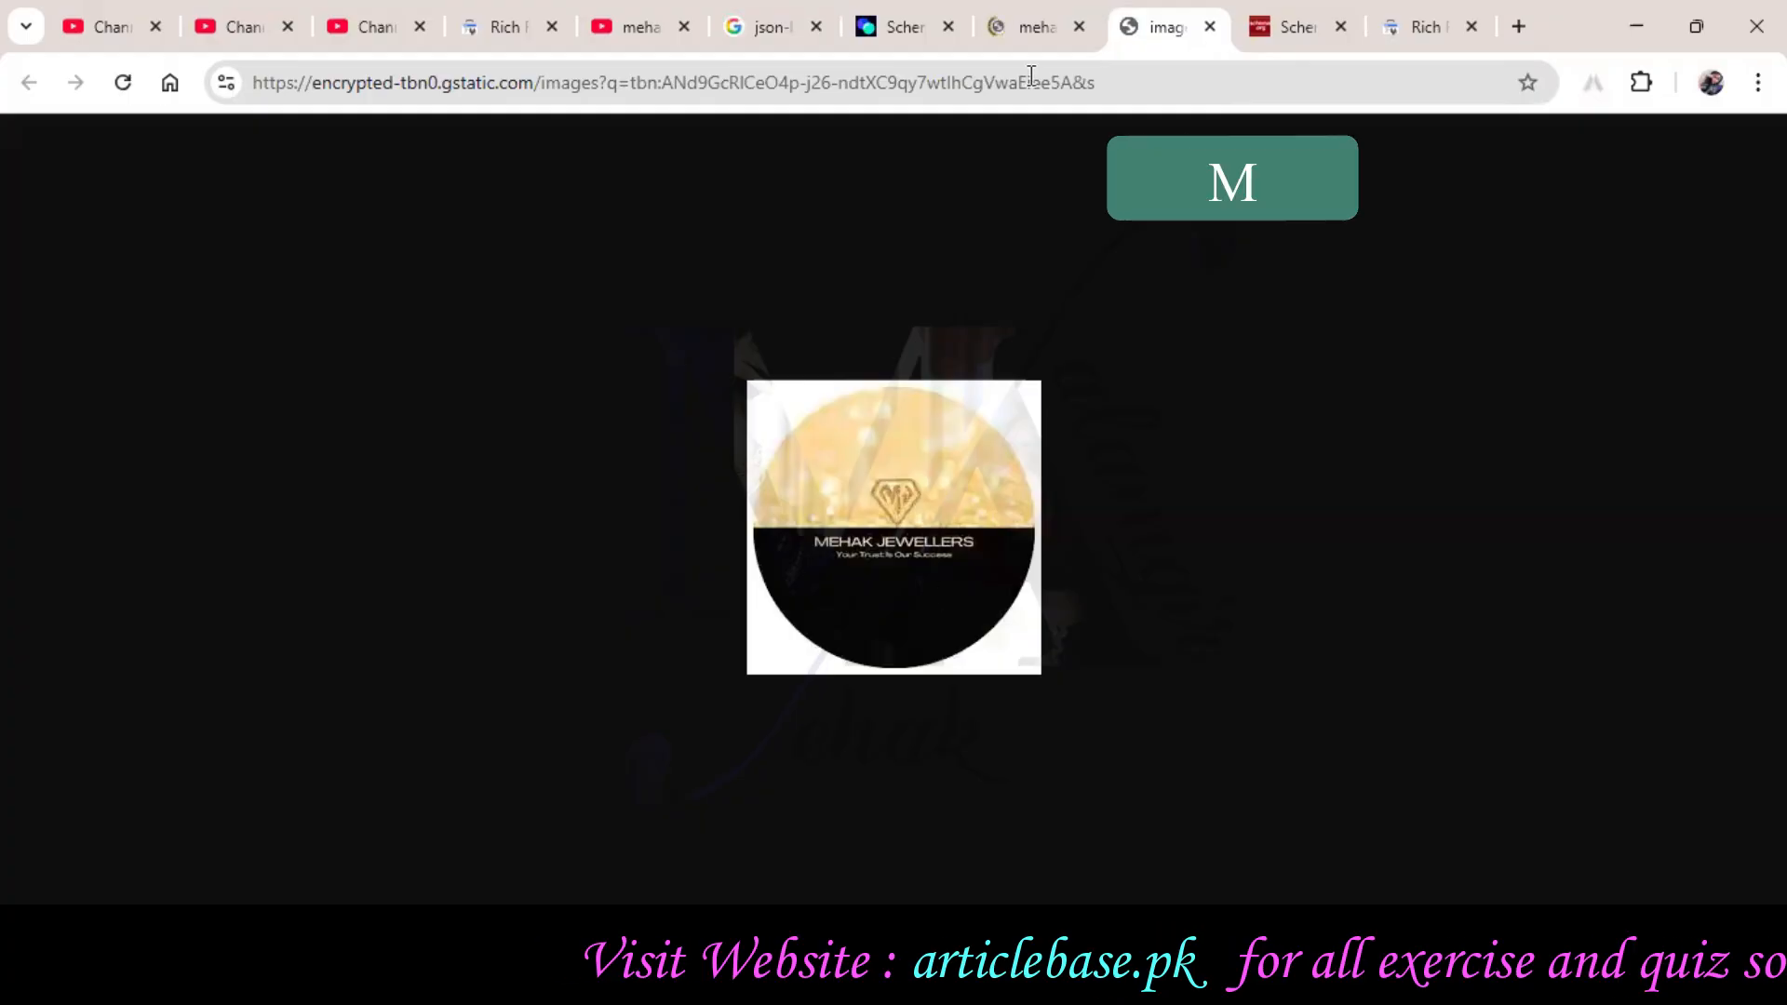
click(1080, 83)
right_click(1080, 88)
click(1158, 332)
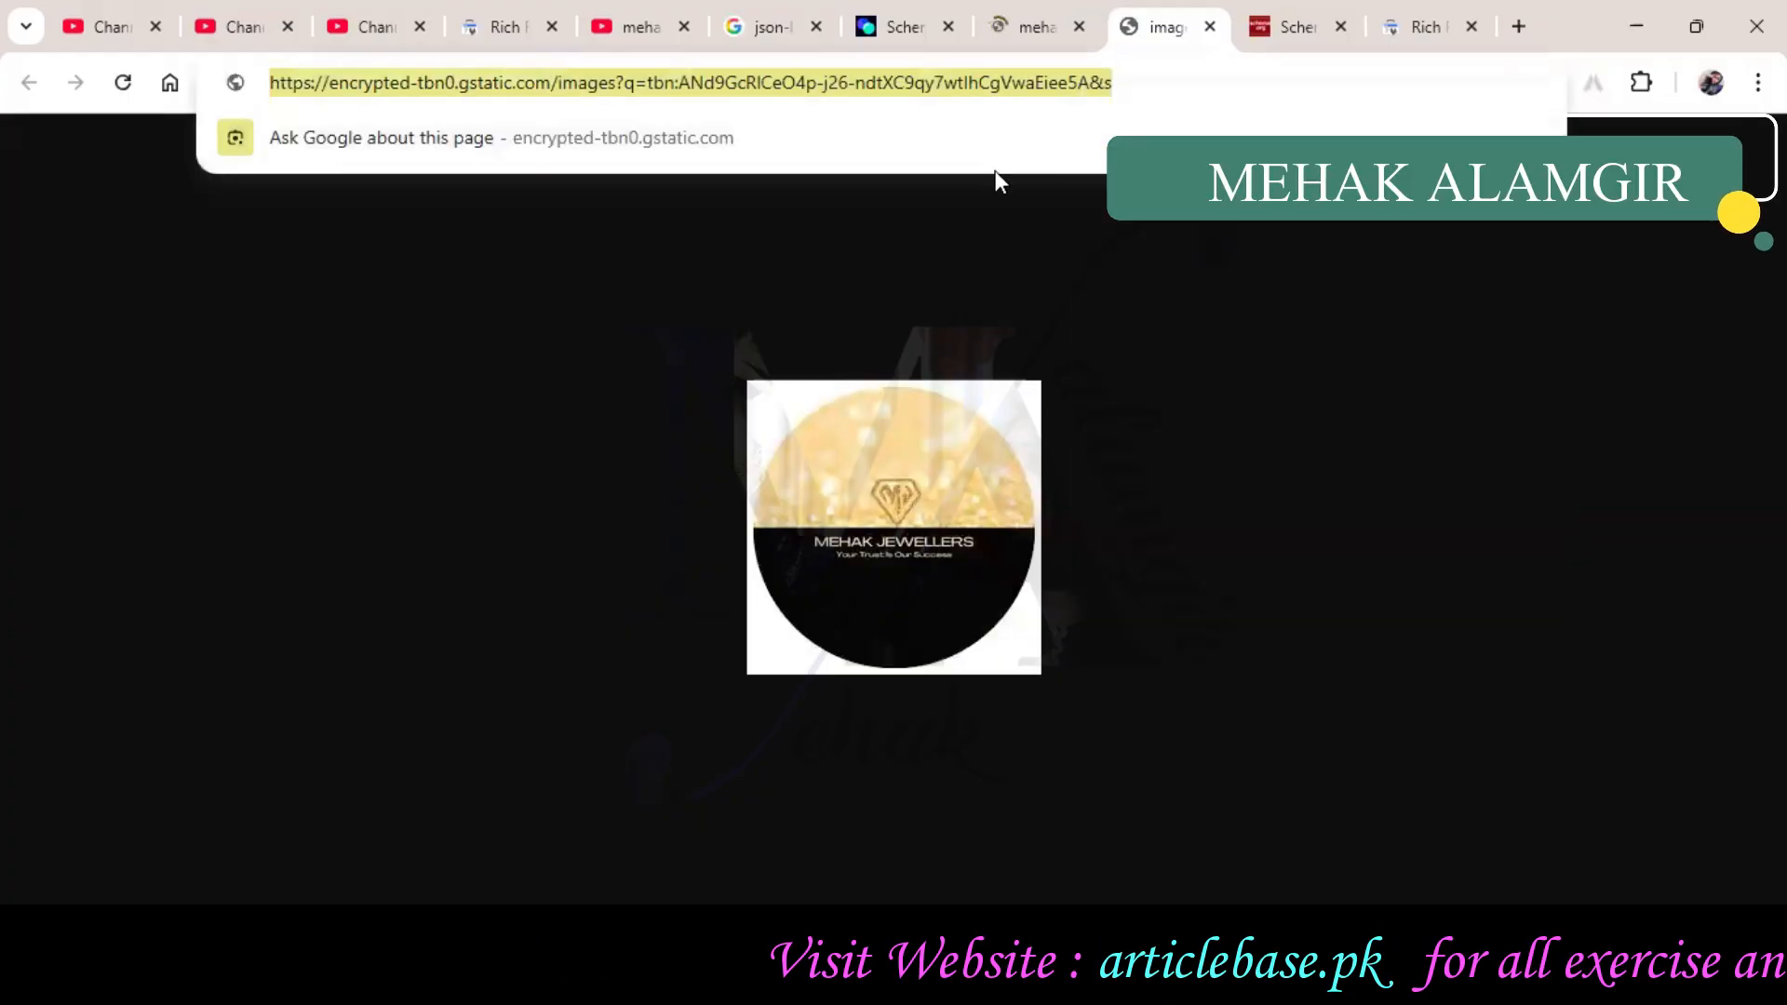
click(894, 26)
right_click(786, 659)
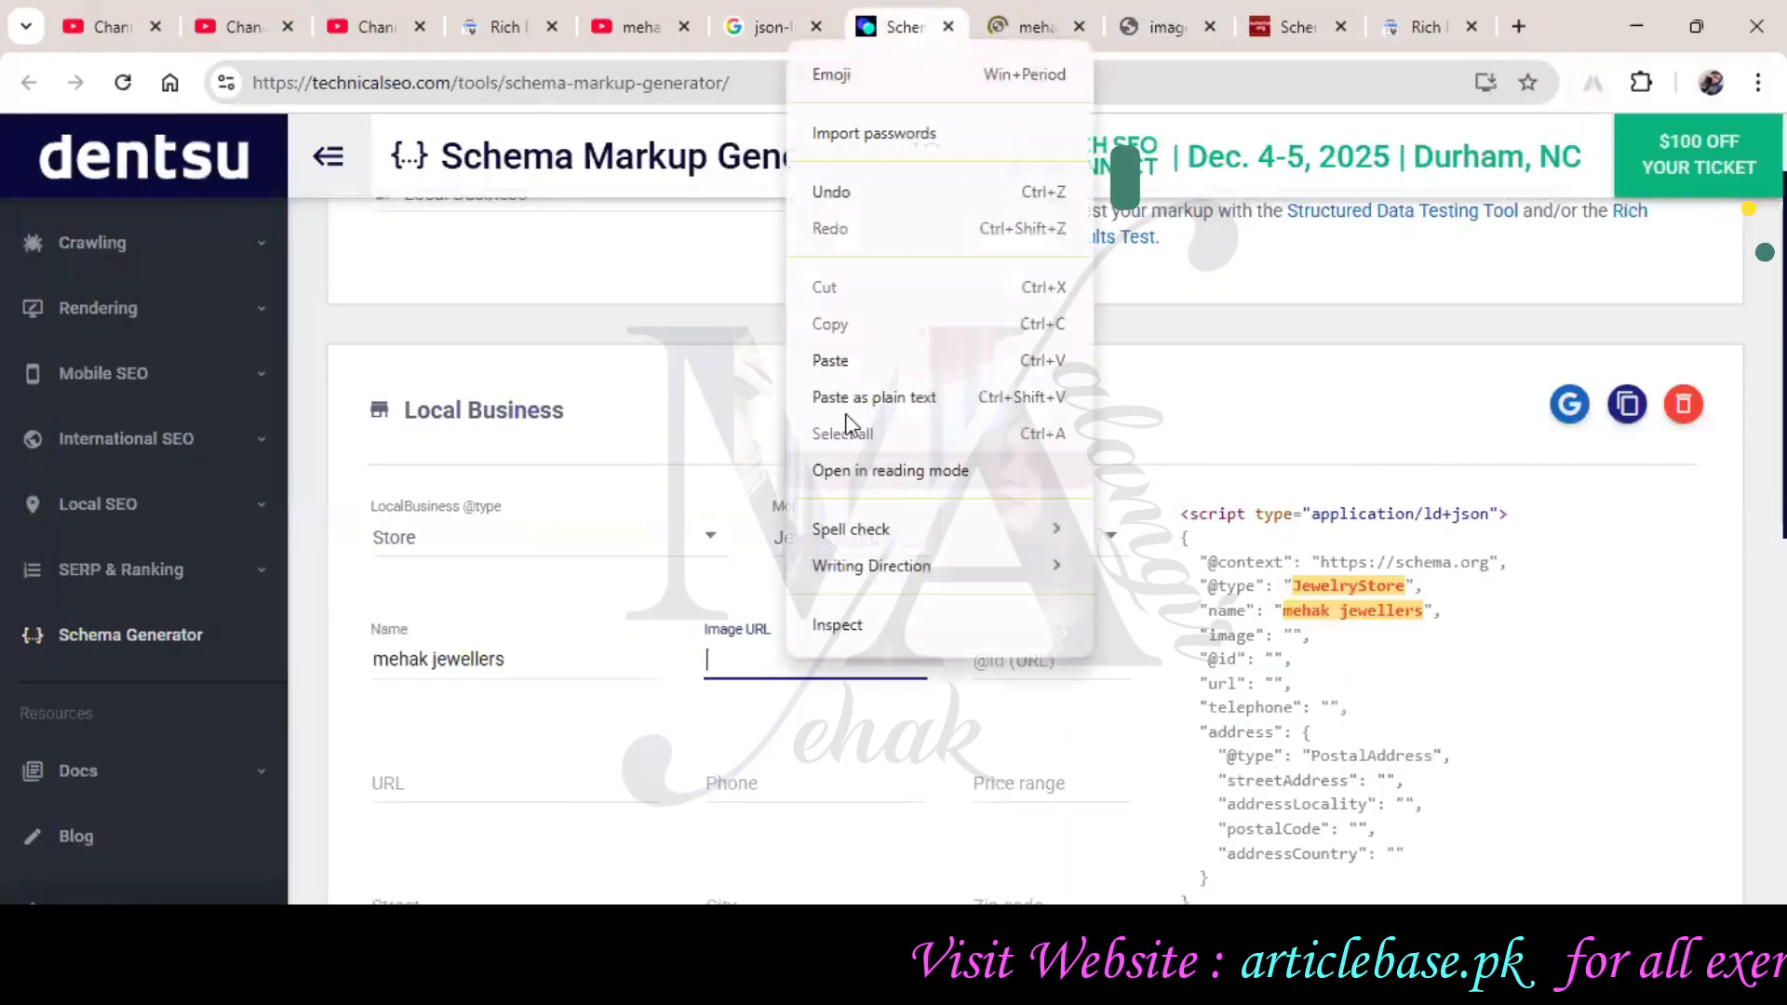
click(852, 362)
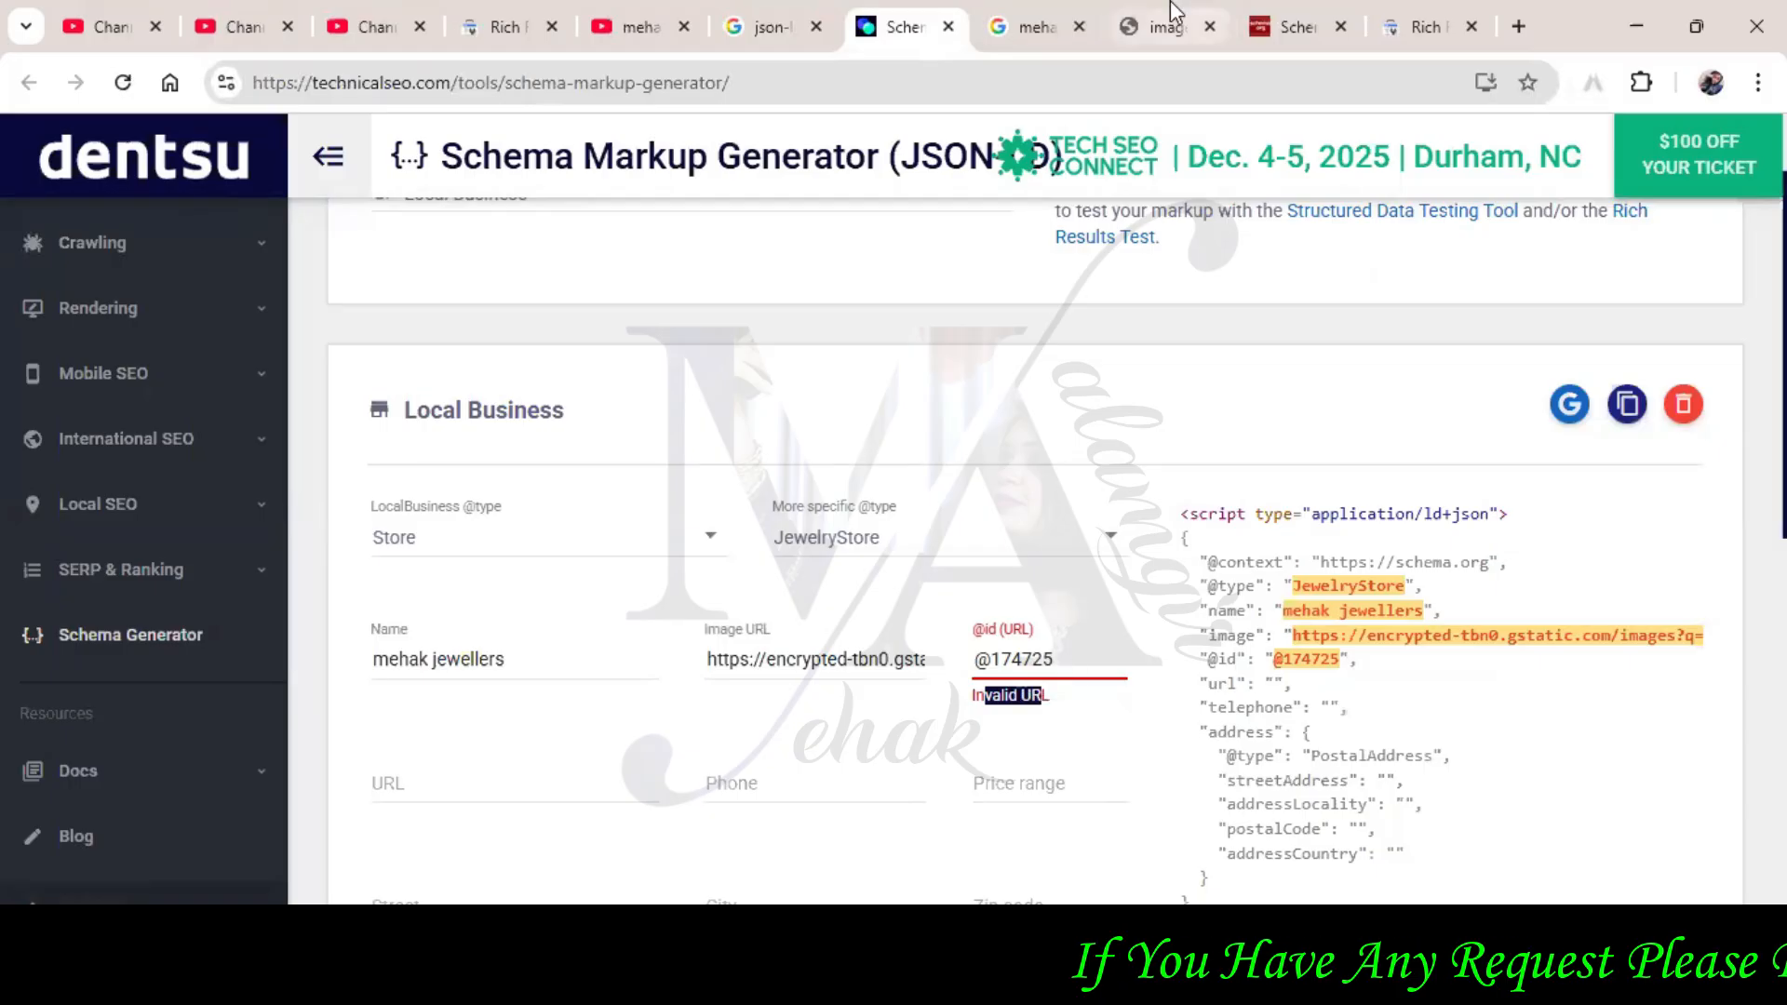
click(1164, 26)
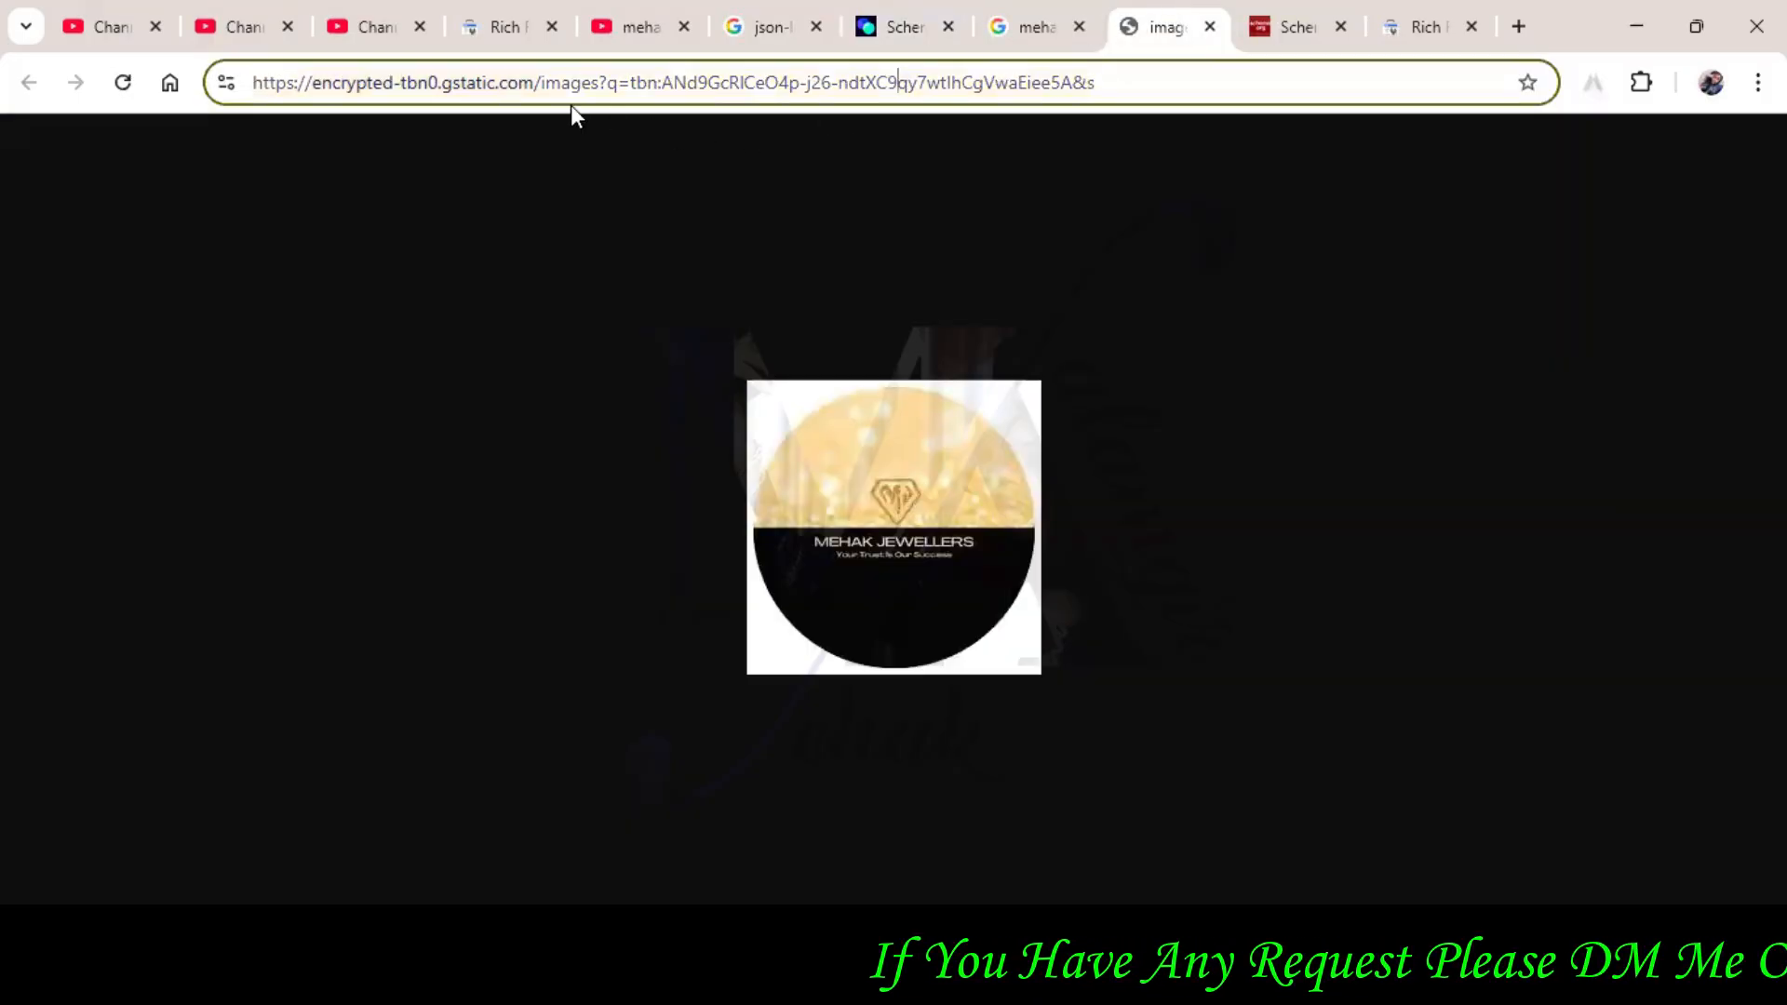
drag(257, 86, 617, 93)
right_click(617, 93)
click(698, 330)
click(1031, 26)
click(871, 21)
triple_click(989, 659)
key(ctrl+v)
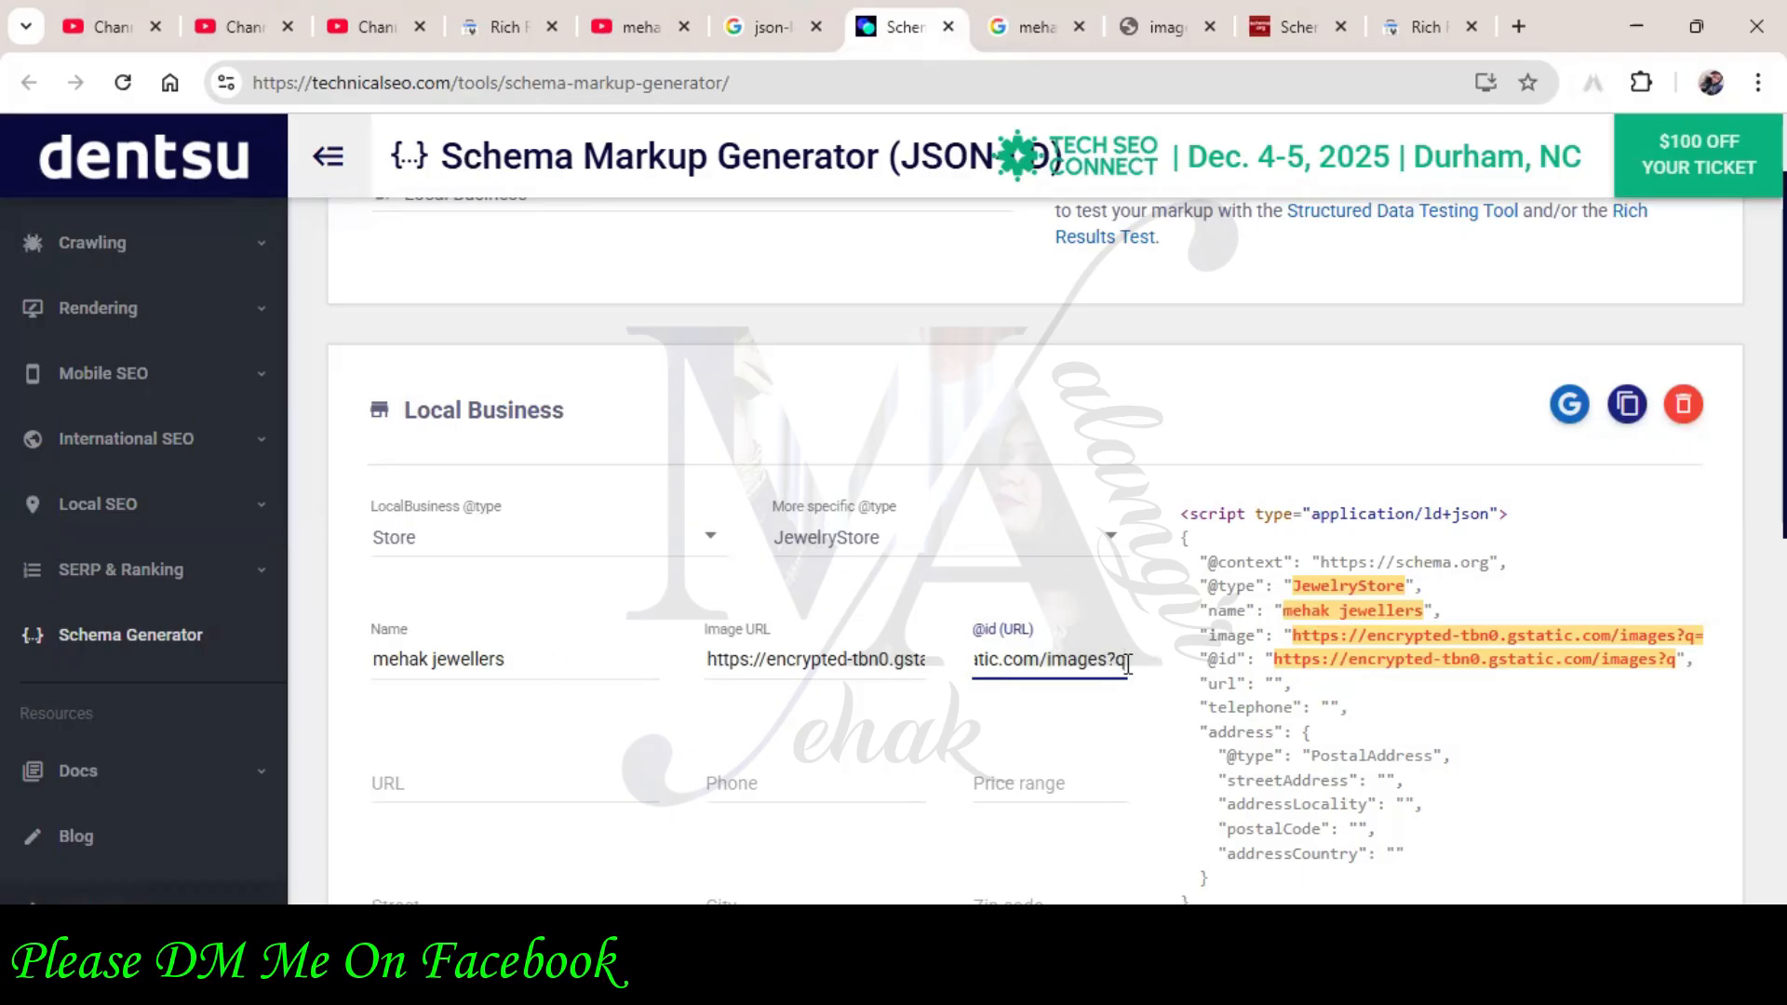
scroll(1129, 659, down, 1)
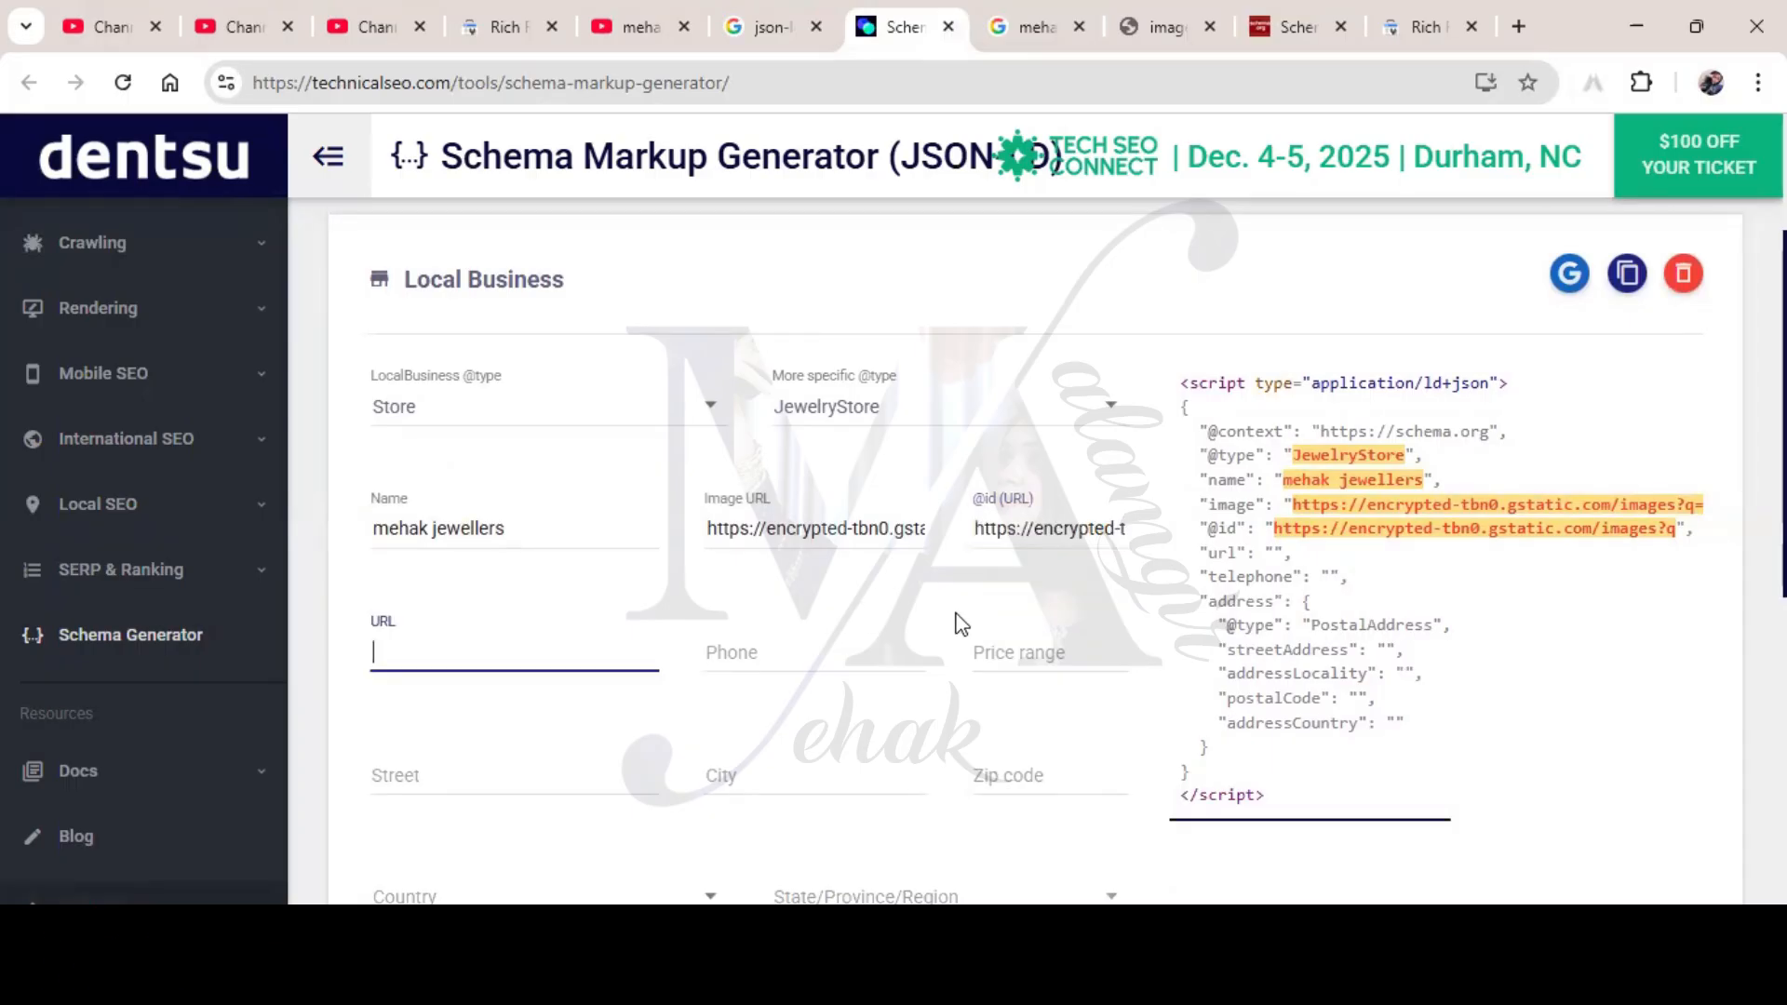
scroll(963, 622, down, 1)
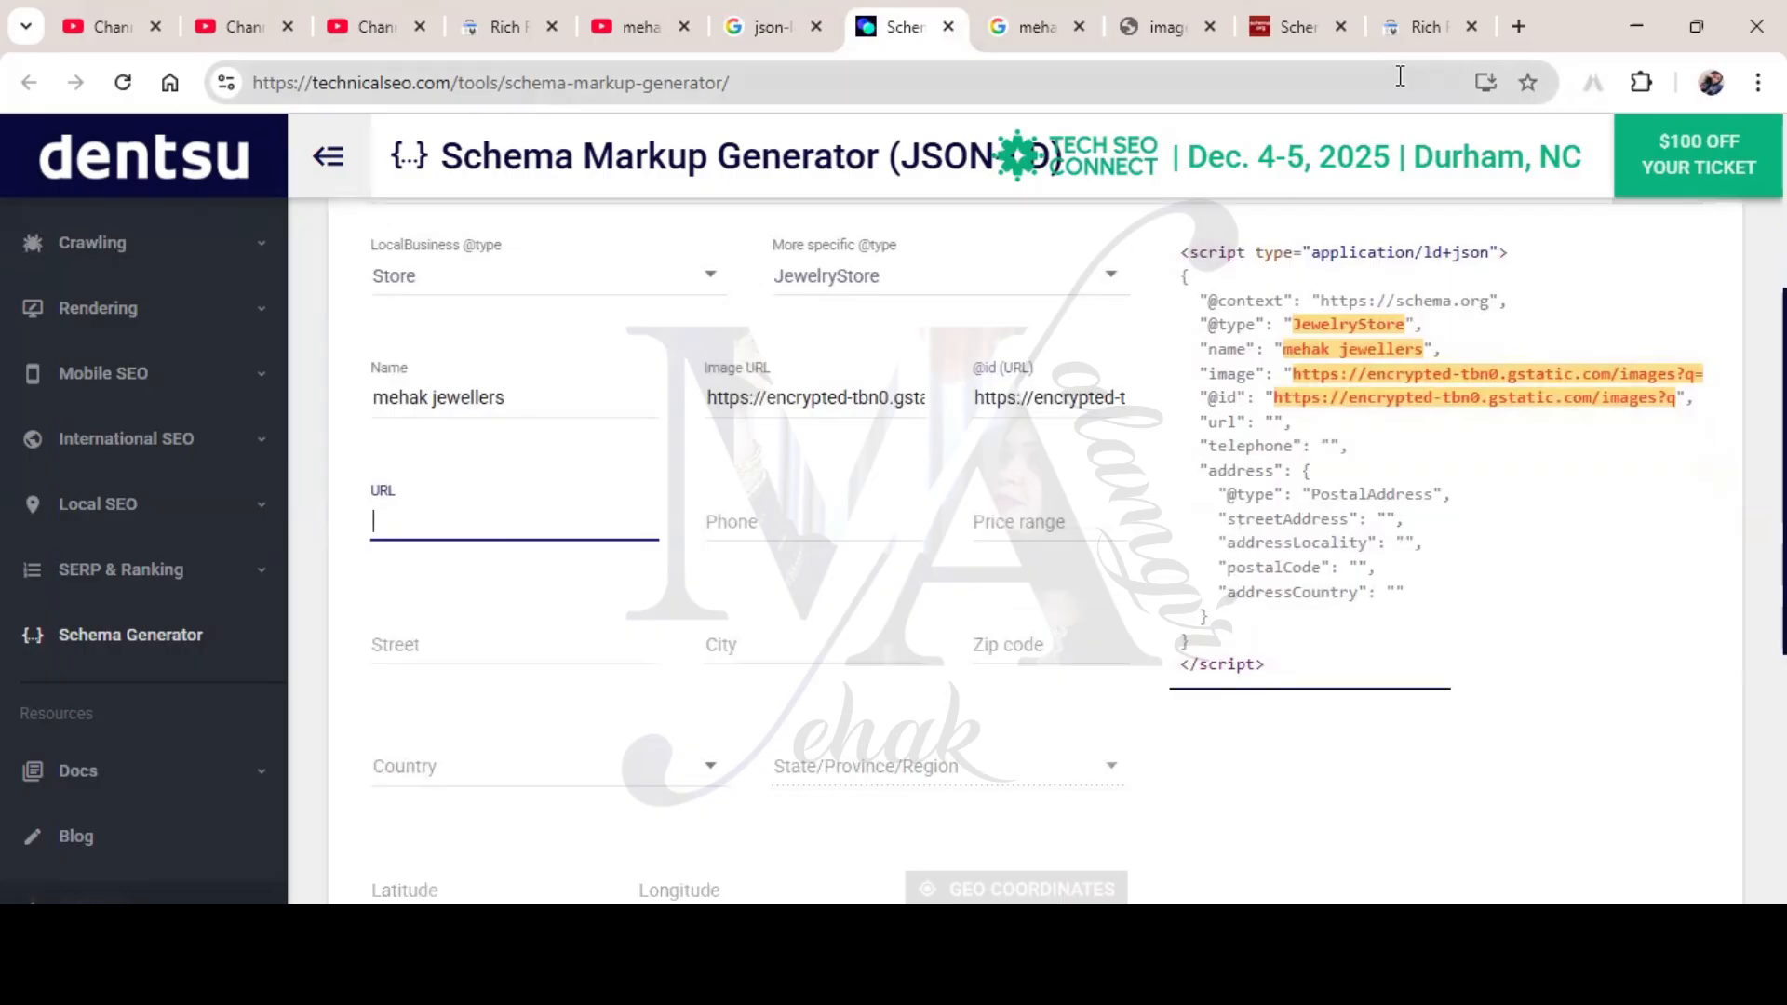
Open the store's Facebook page from the Google Images logo result and copy its address
click(1040, 38)
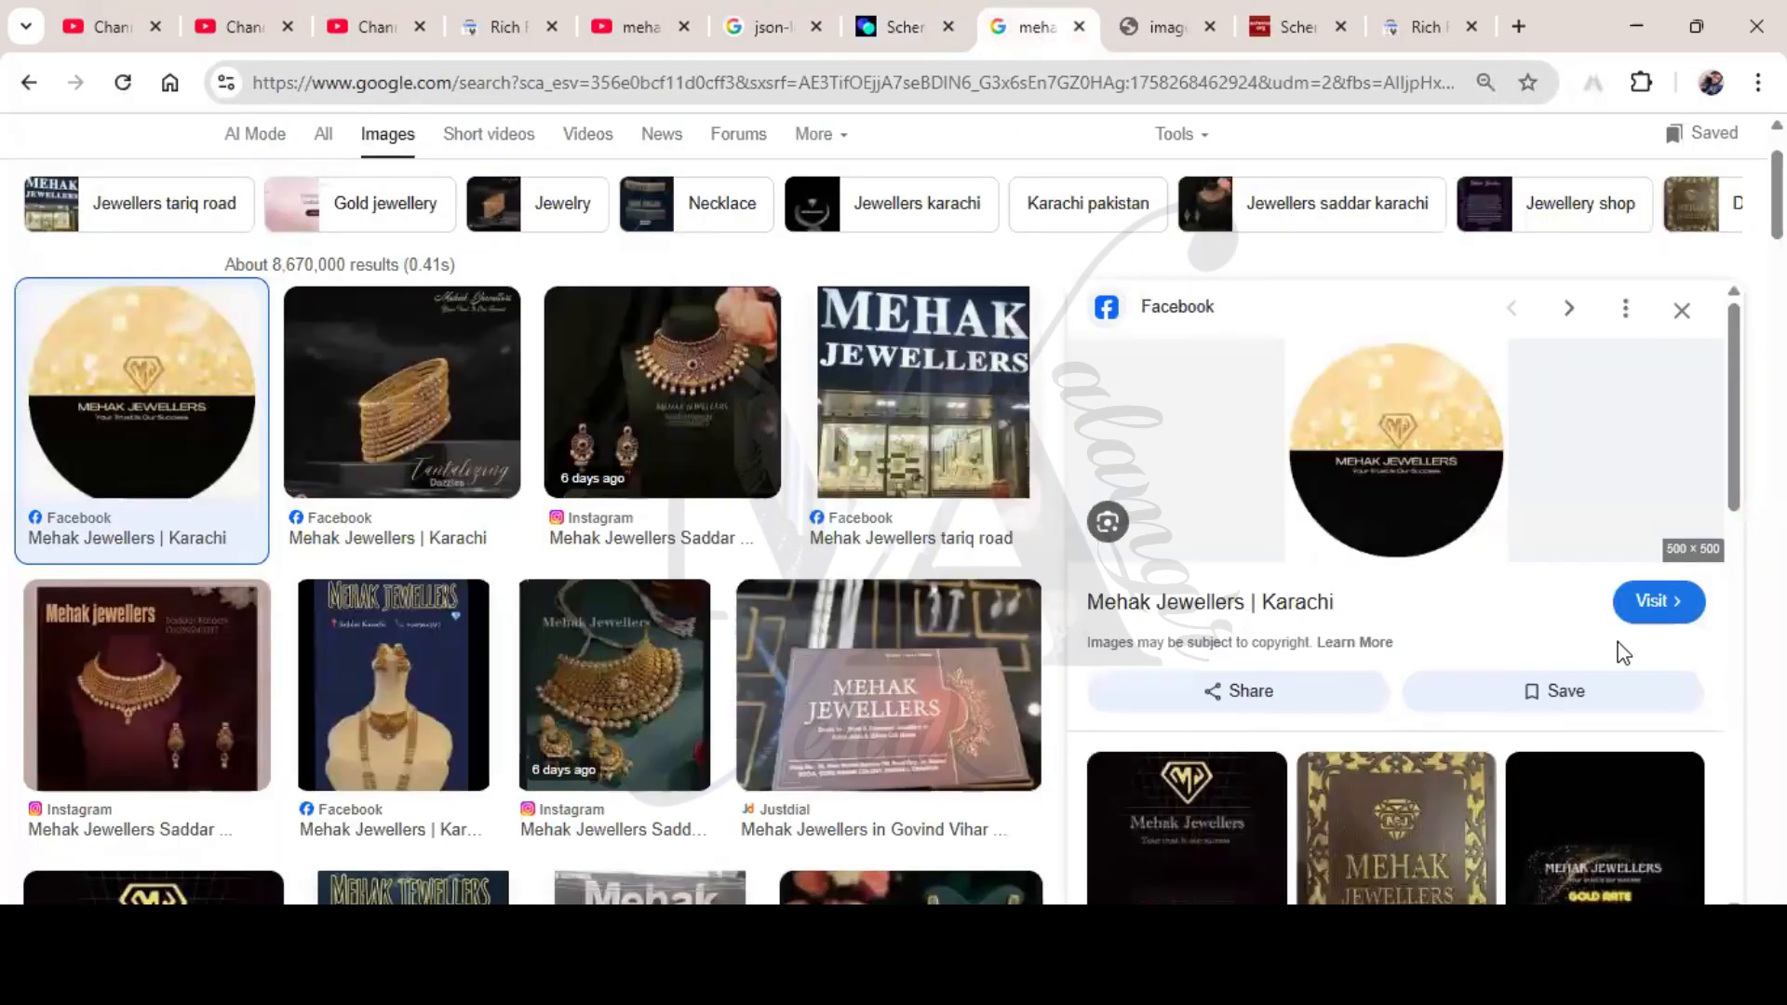
click(1645, 607)
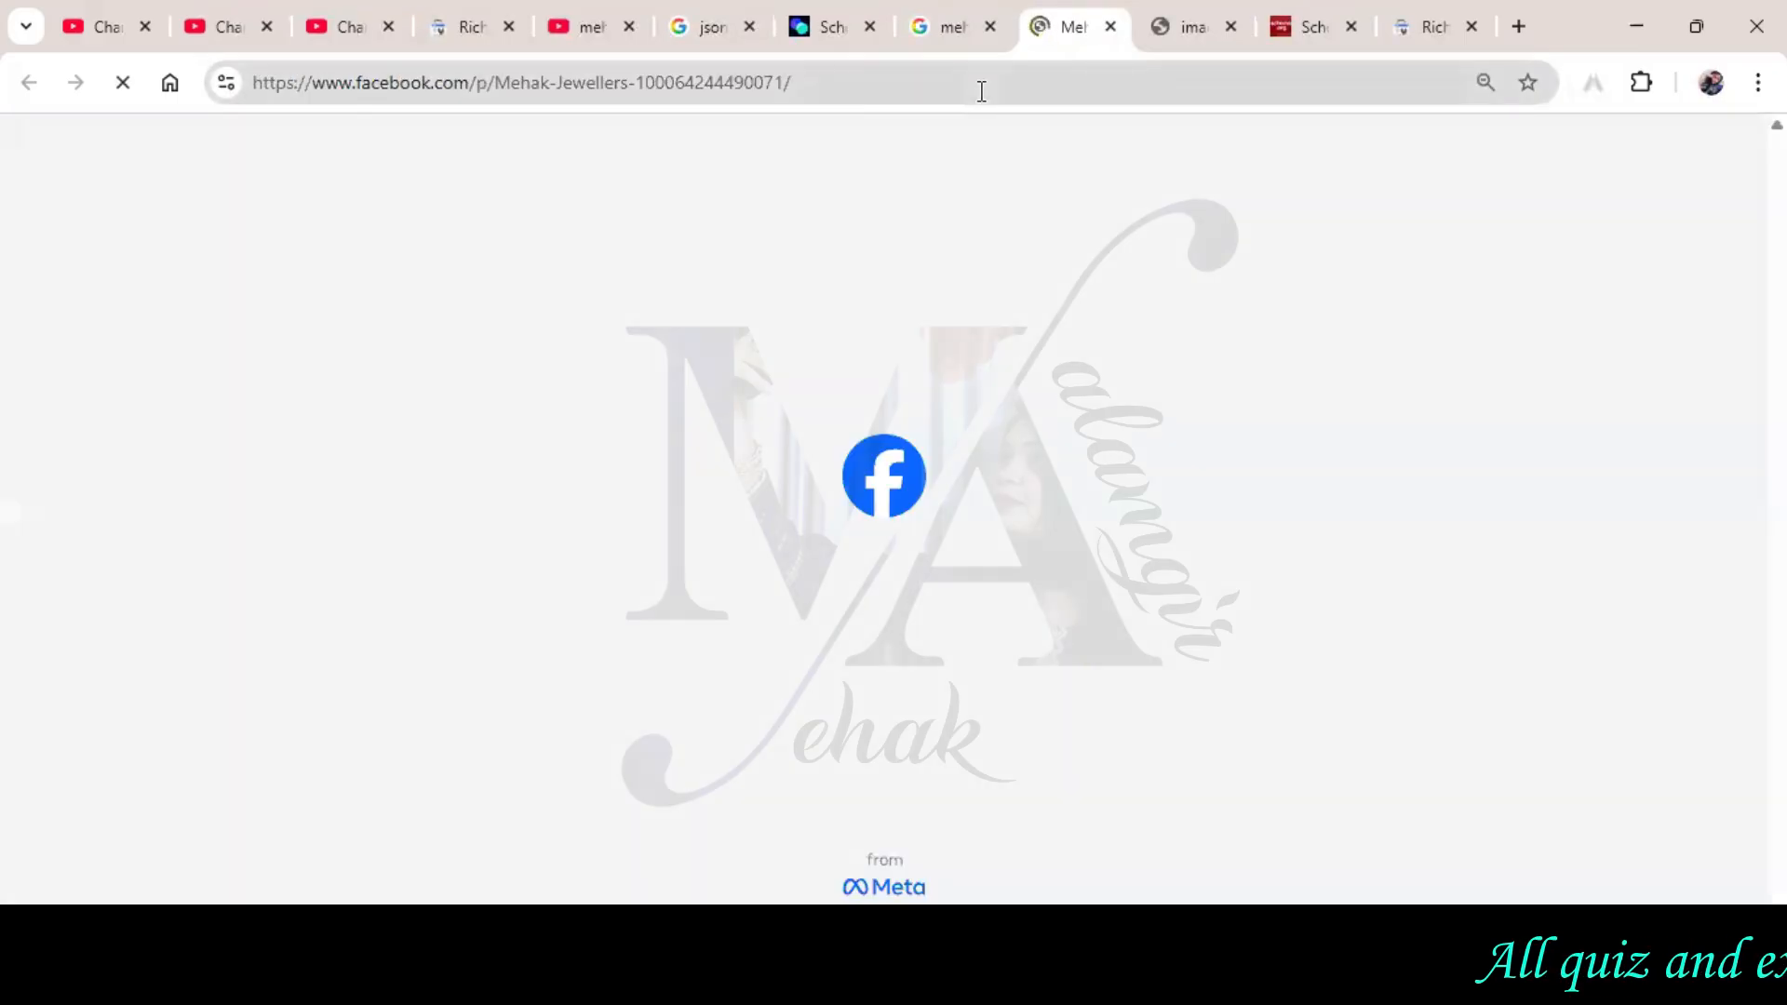
click(982, 91)
right_click(982, 91)
click(1048, 339)
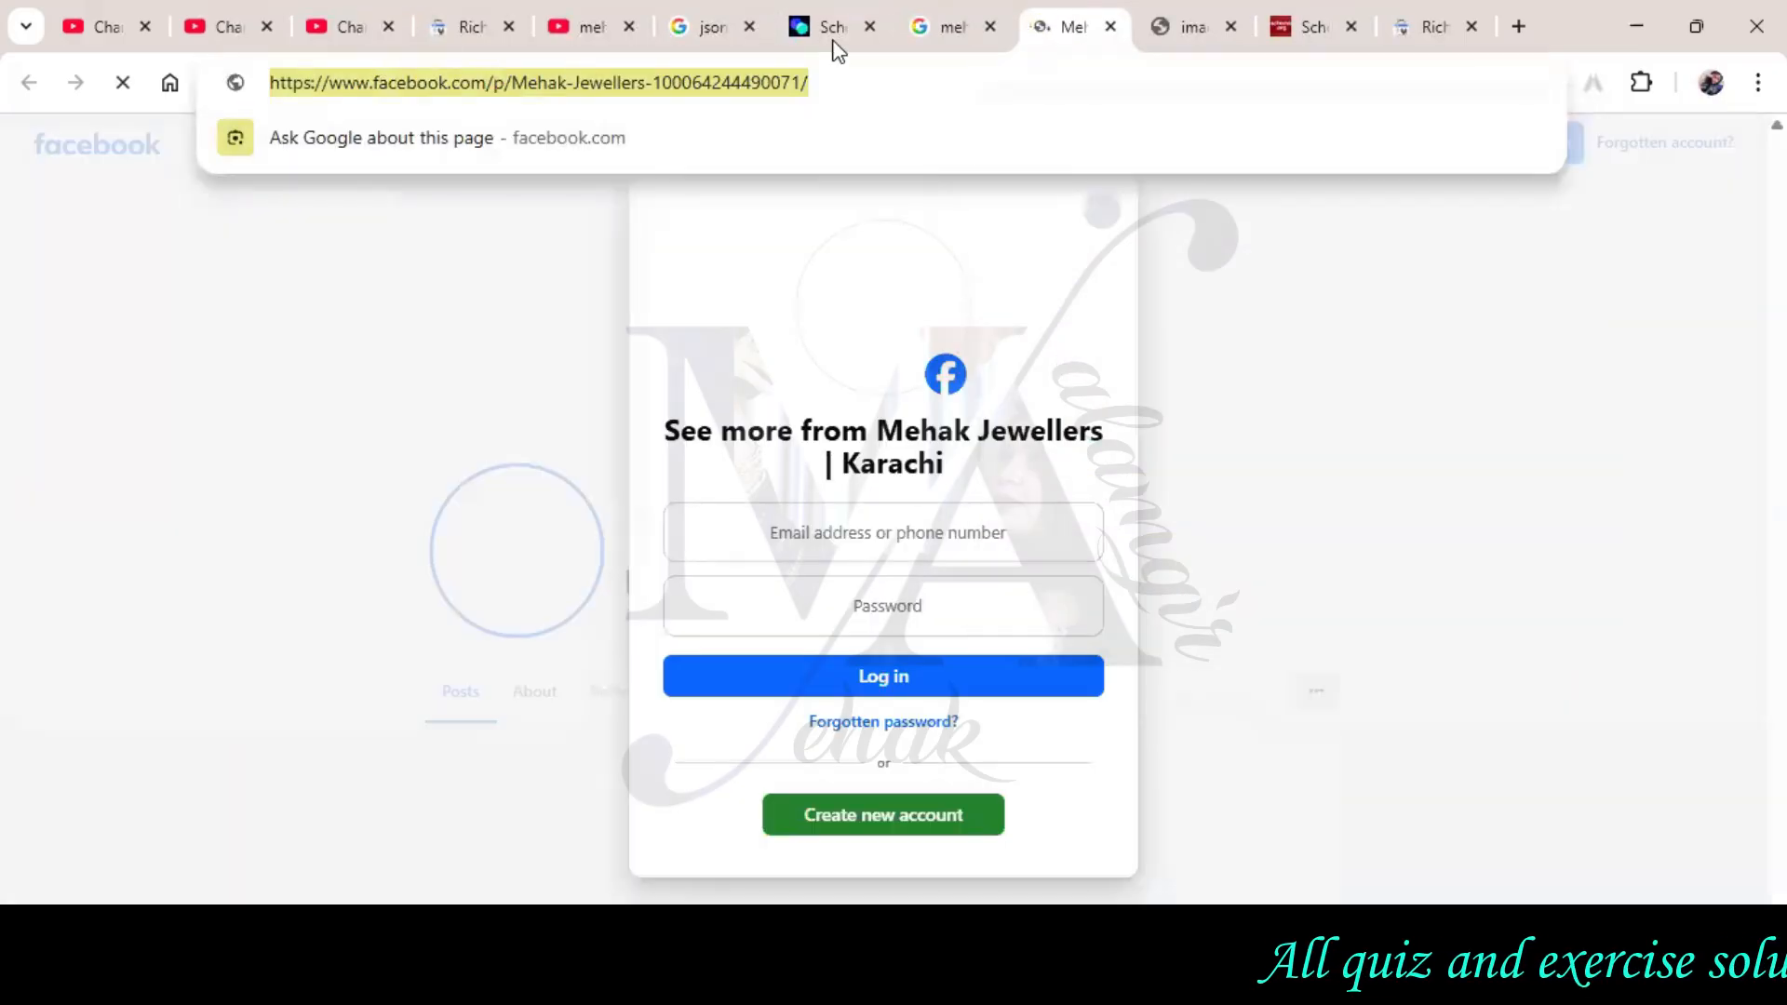
click(834, 35)
Fill in the Facebook page as URL, the store's phone number, and price range 500
right_click(651, 515)
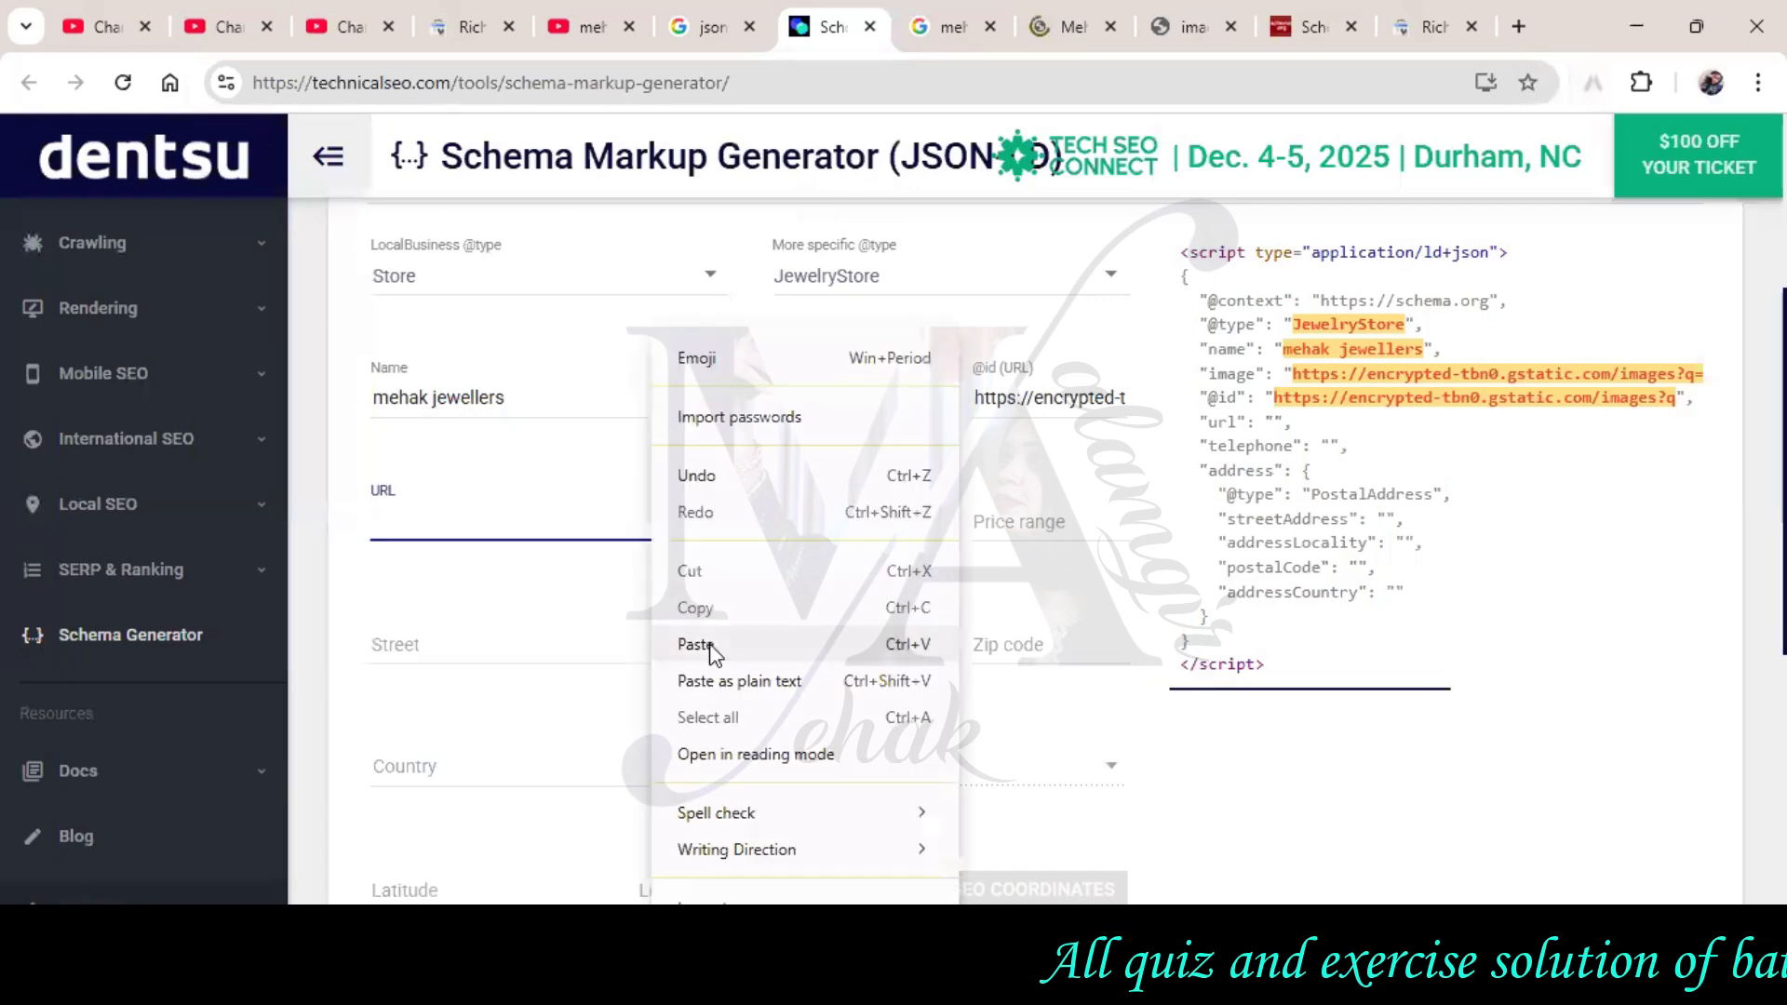
click(712, 644)
click(758, 519)
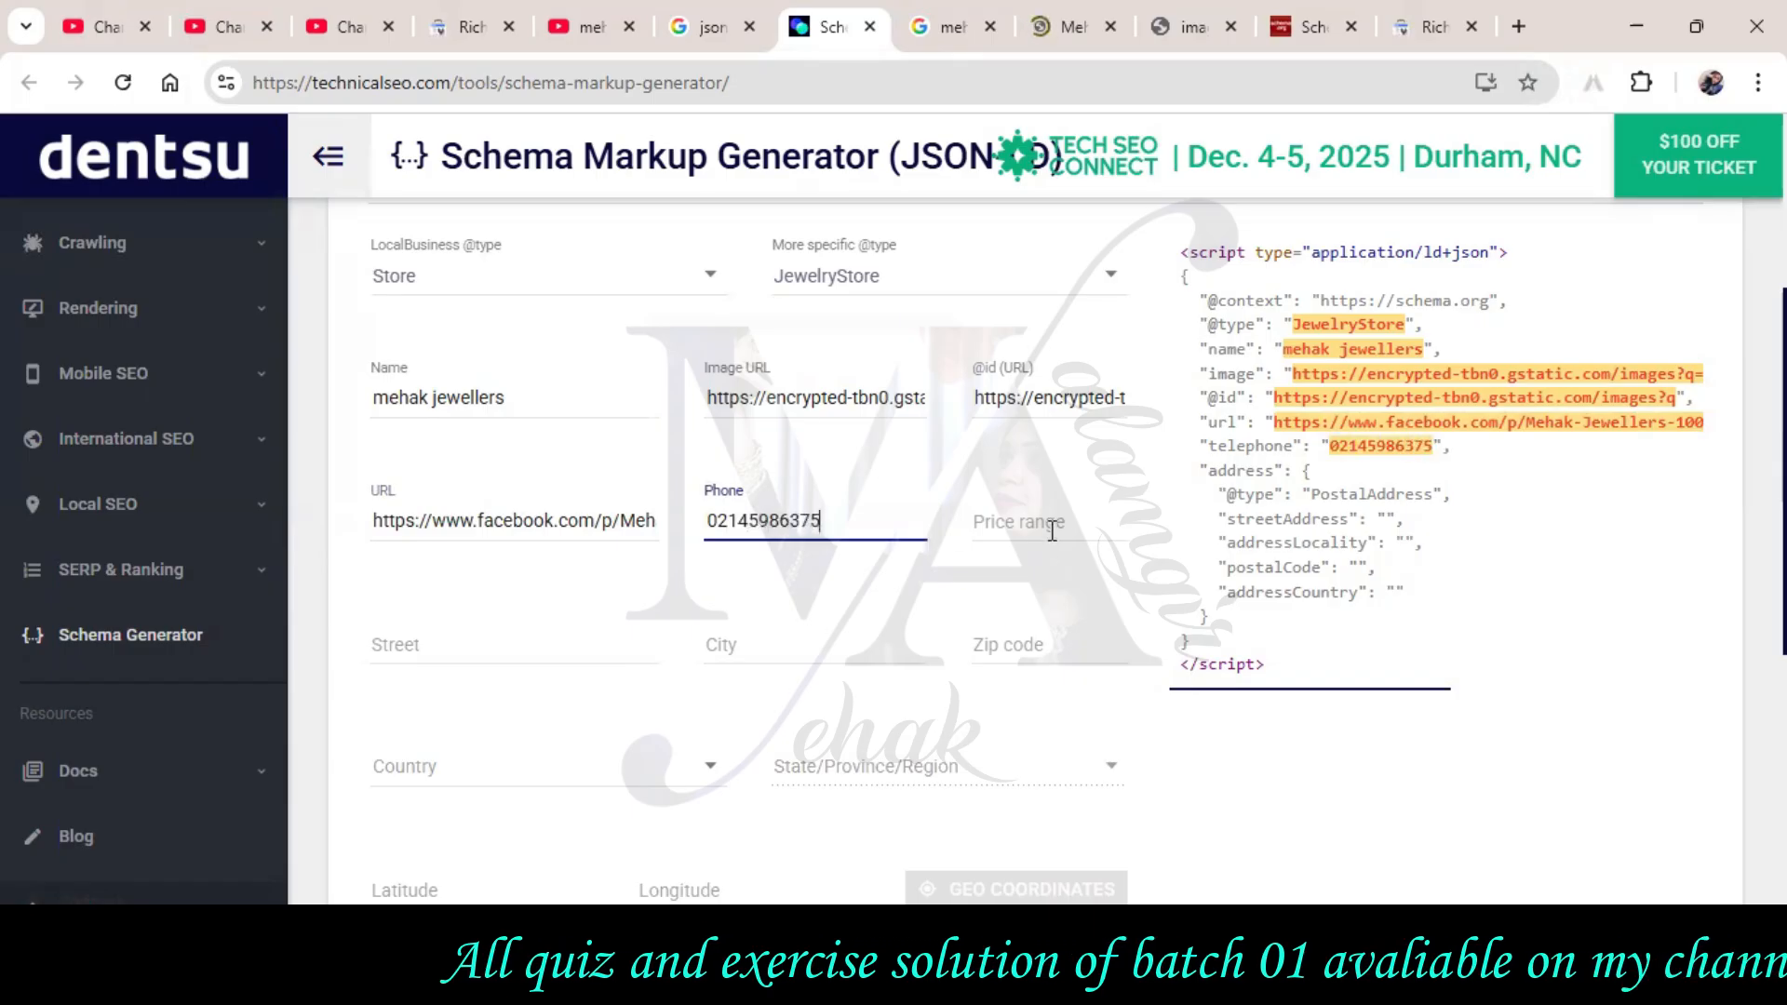
click(1052, 530)
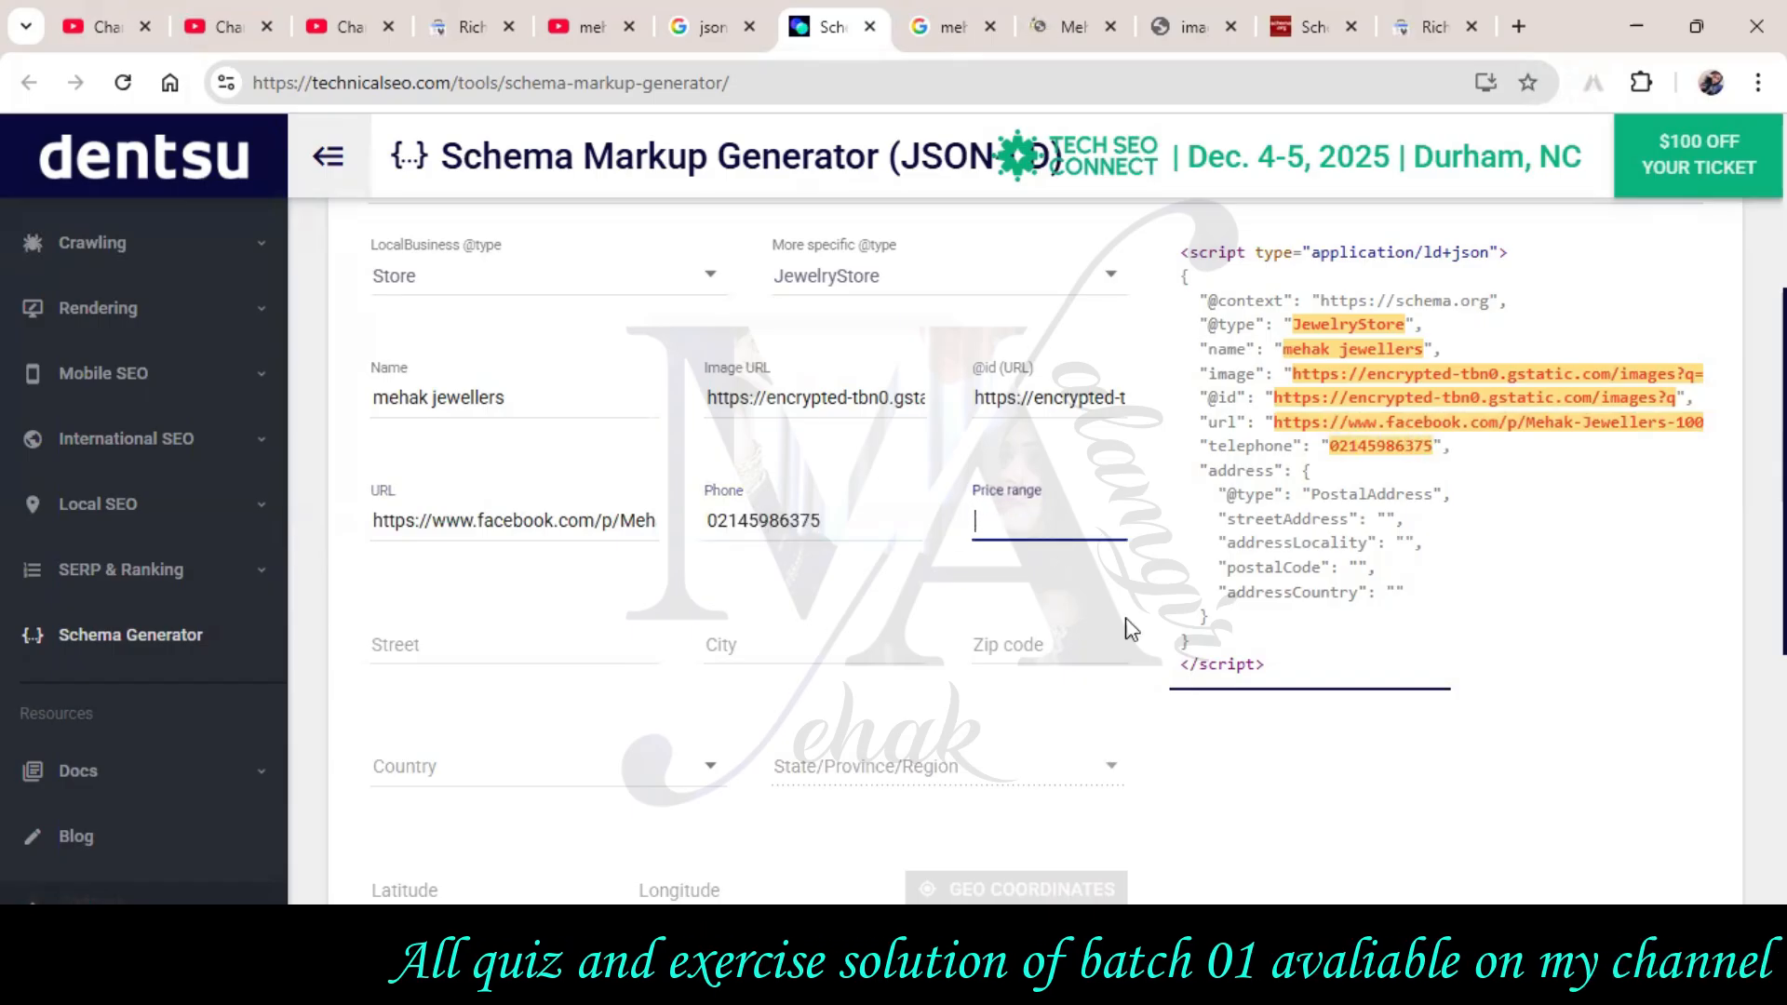
text(500)
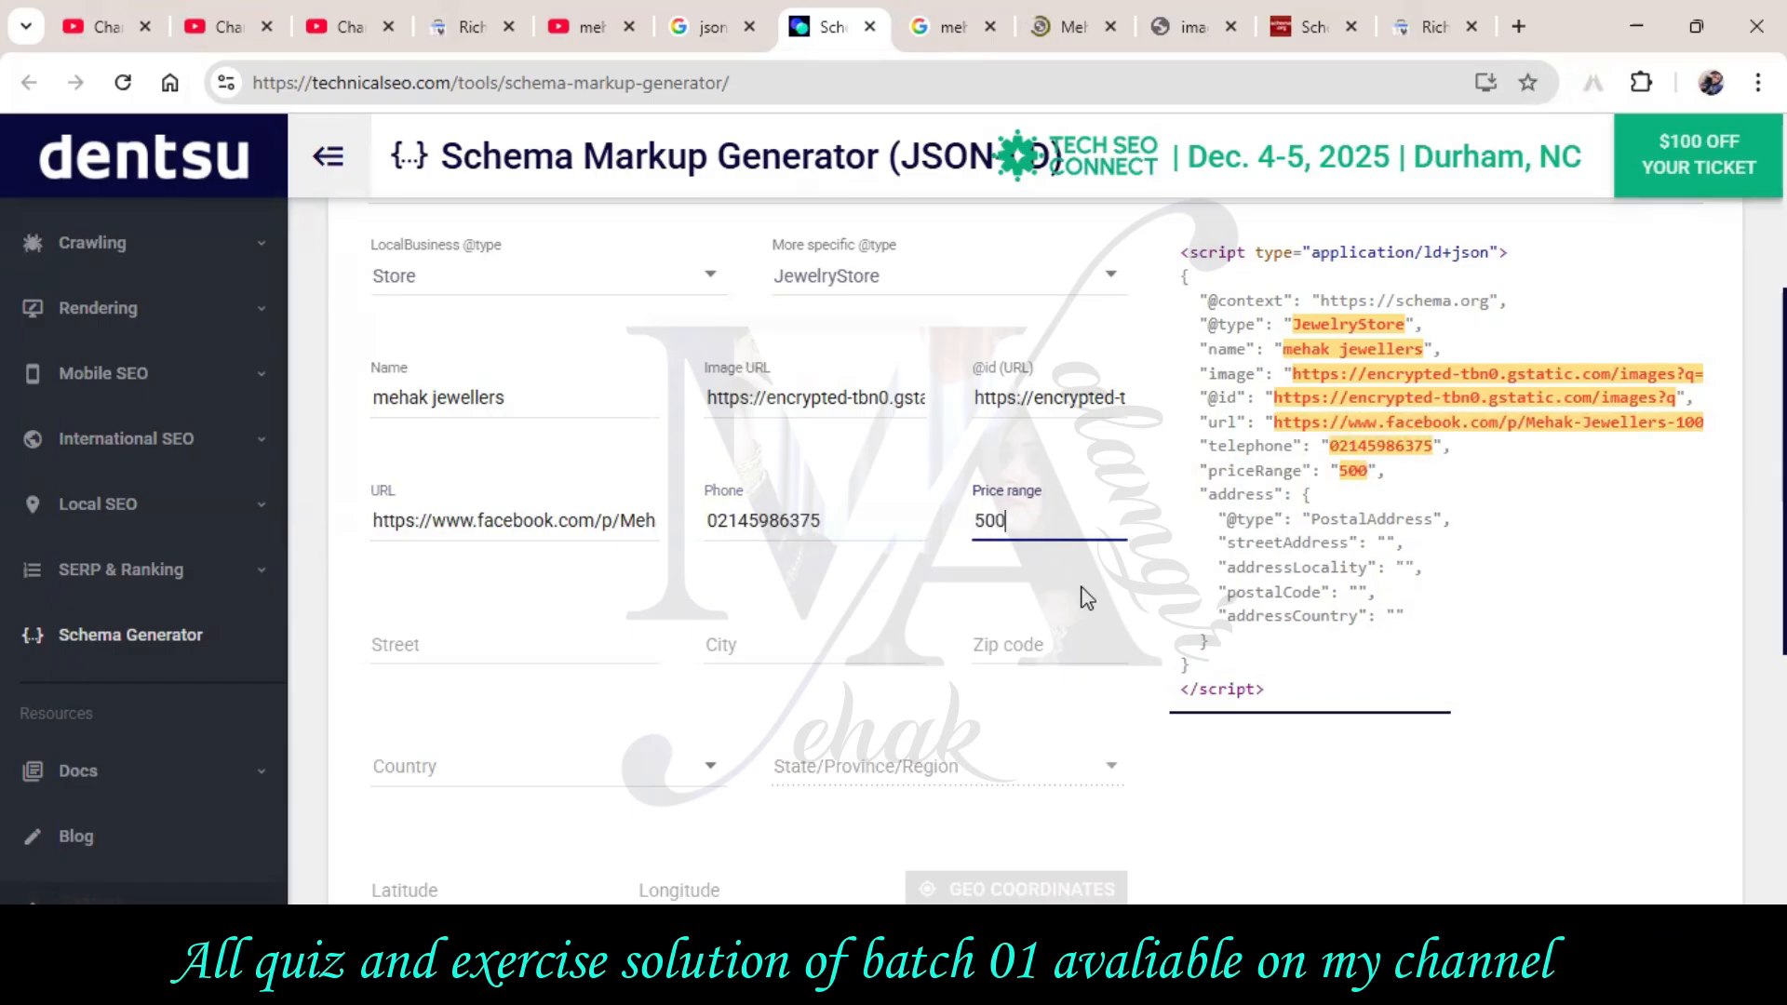
click(443, 661)
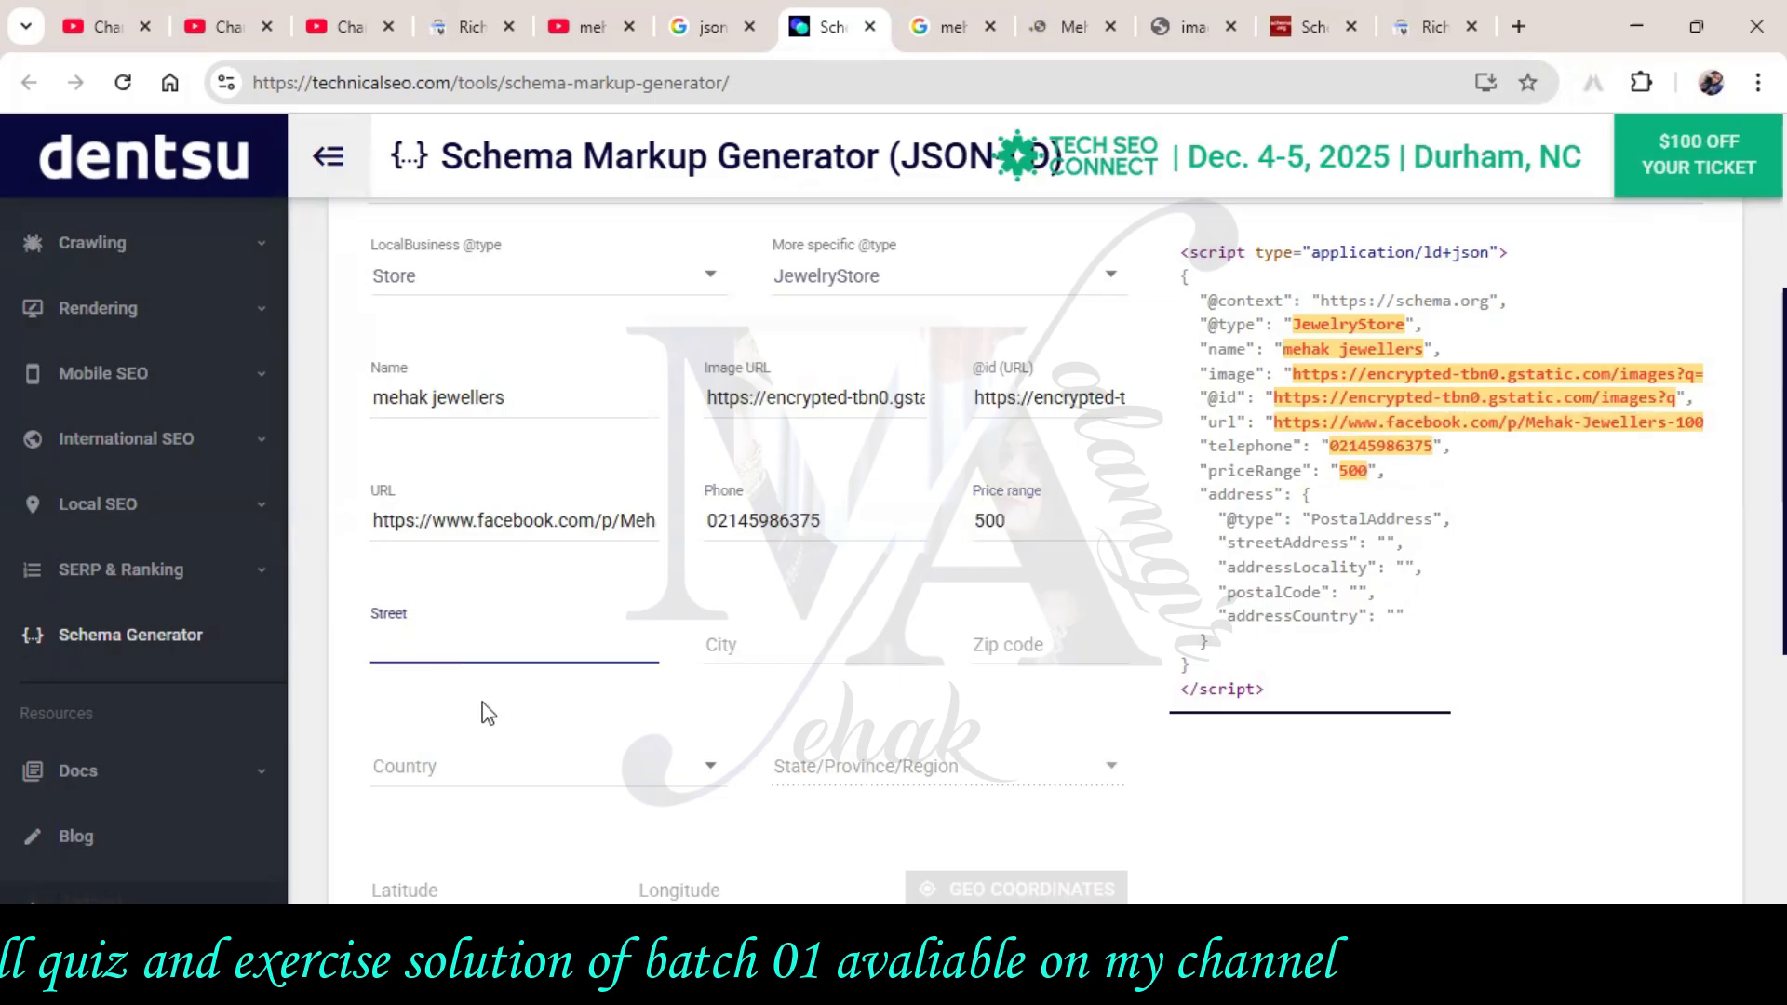